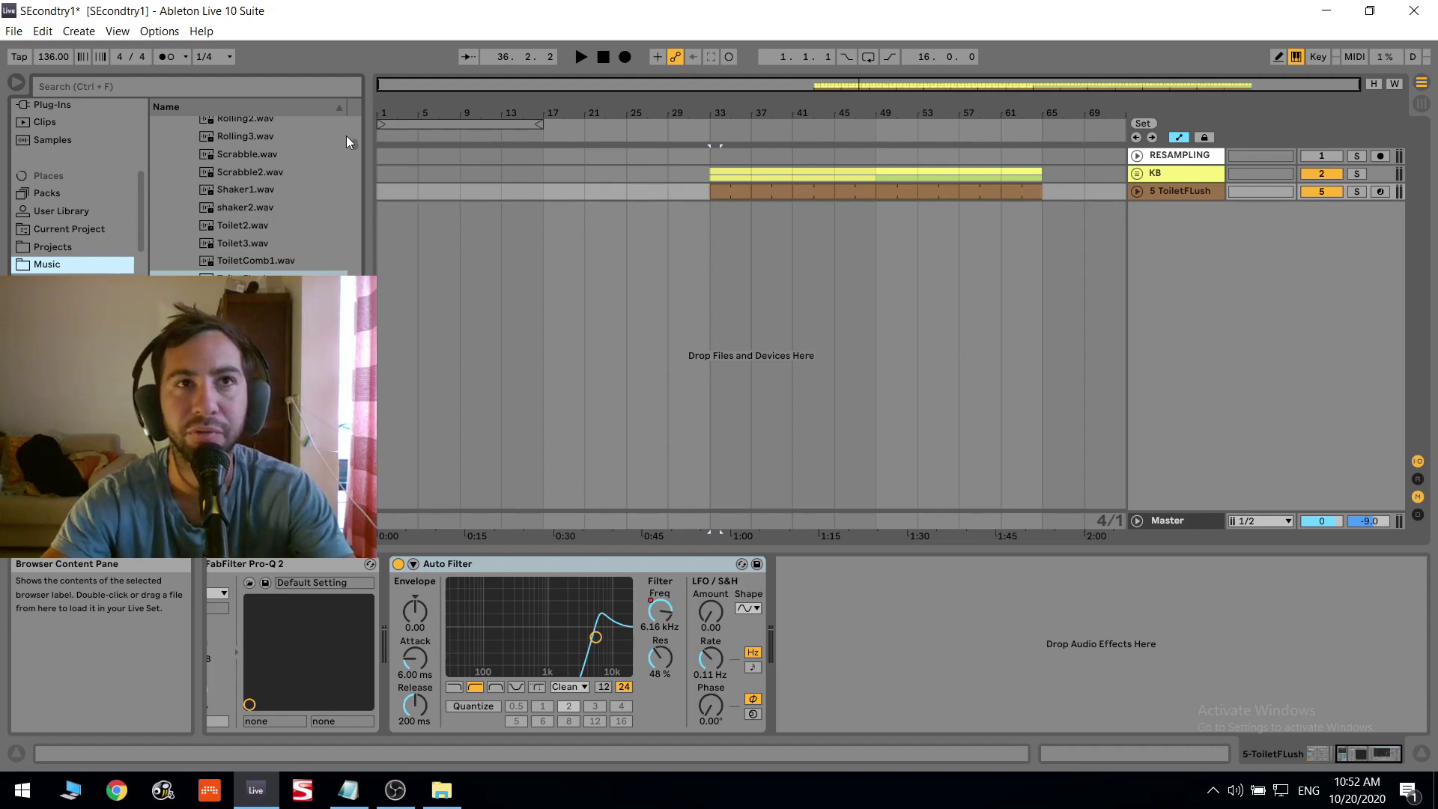
Audition Scrabble.wav, Toilet2.wav and other percussion samples in the Music folder.
scroll(290, 183, up, 1)
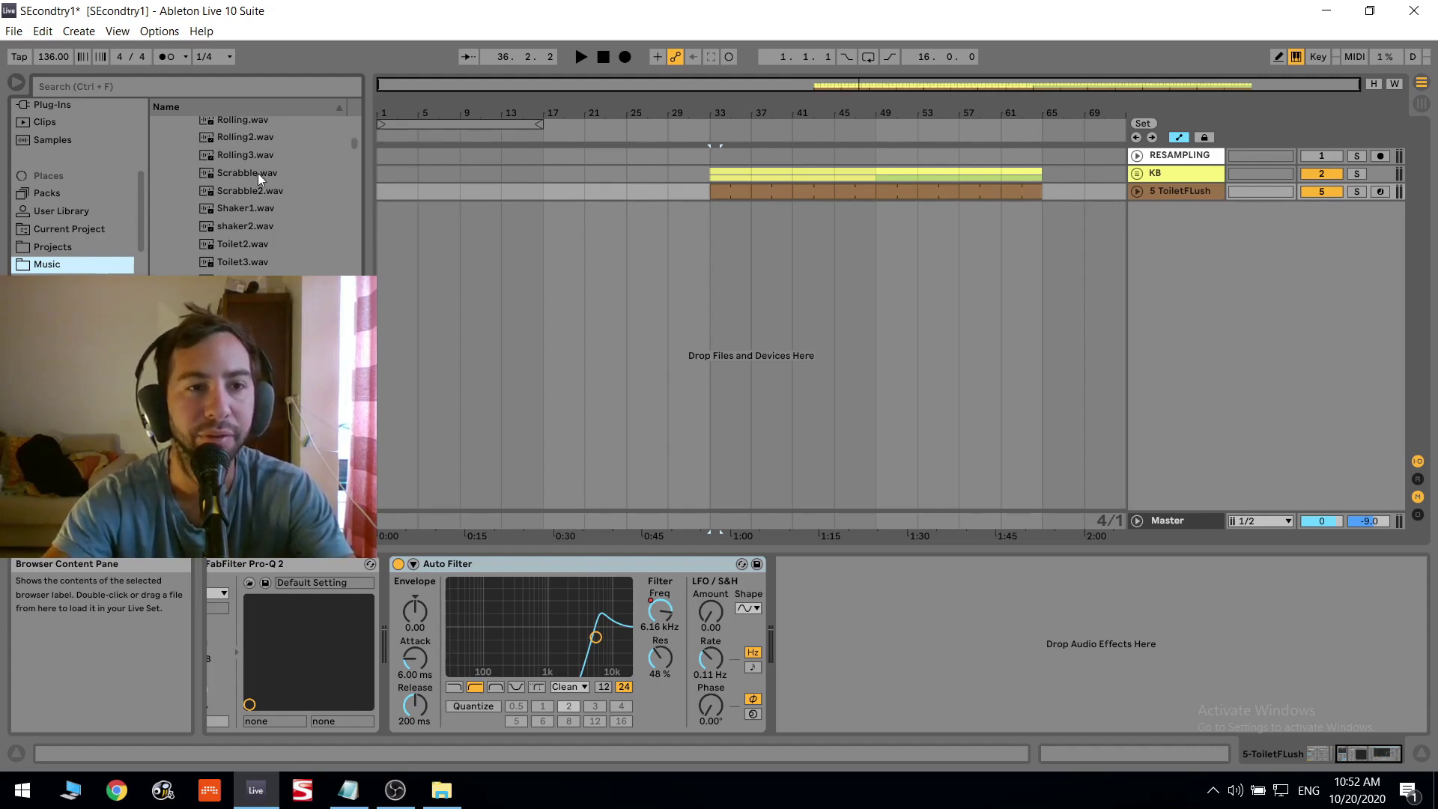
click(264, 171)
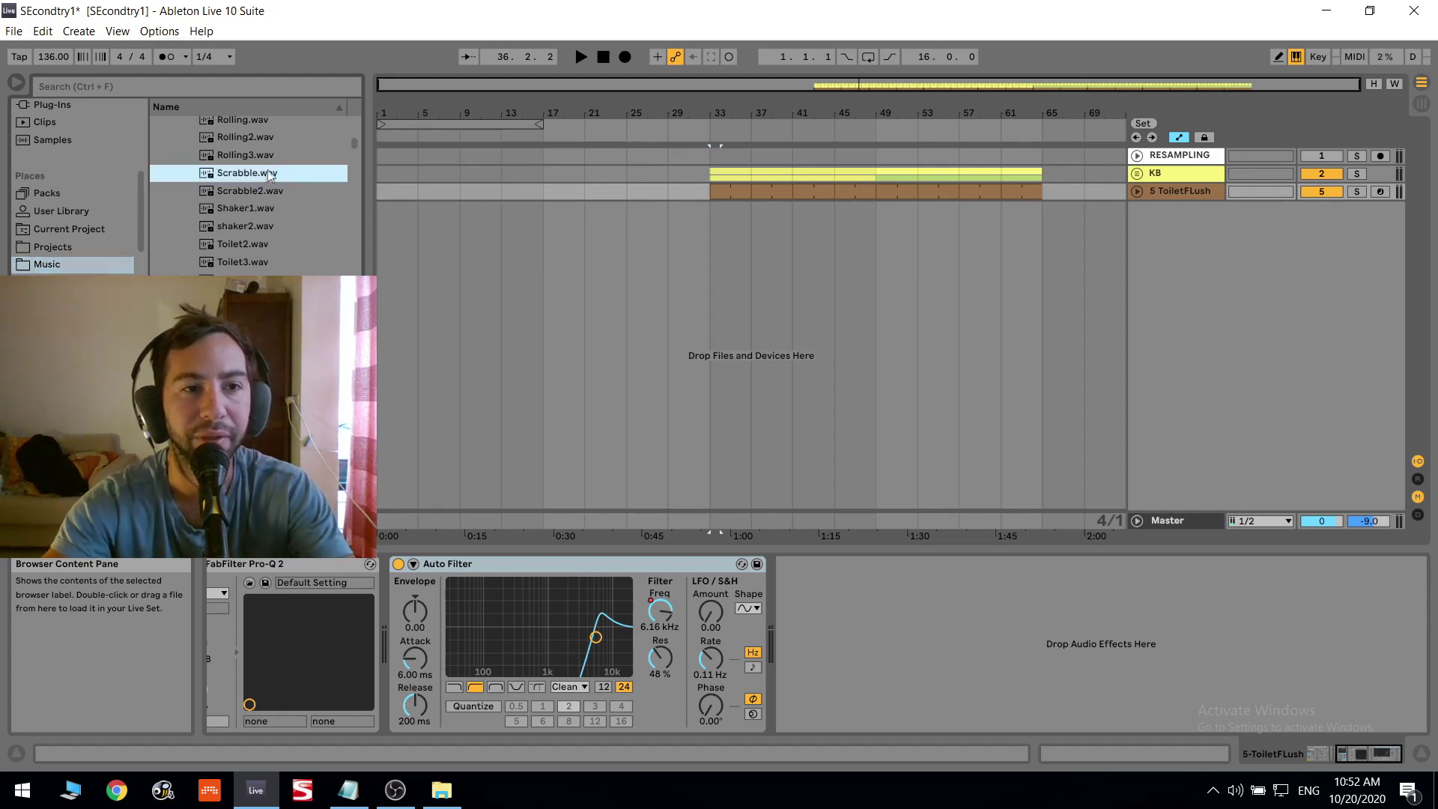
scroll(262, 184, up, 4)
scroll(258, 180, up, 2)
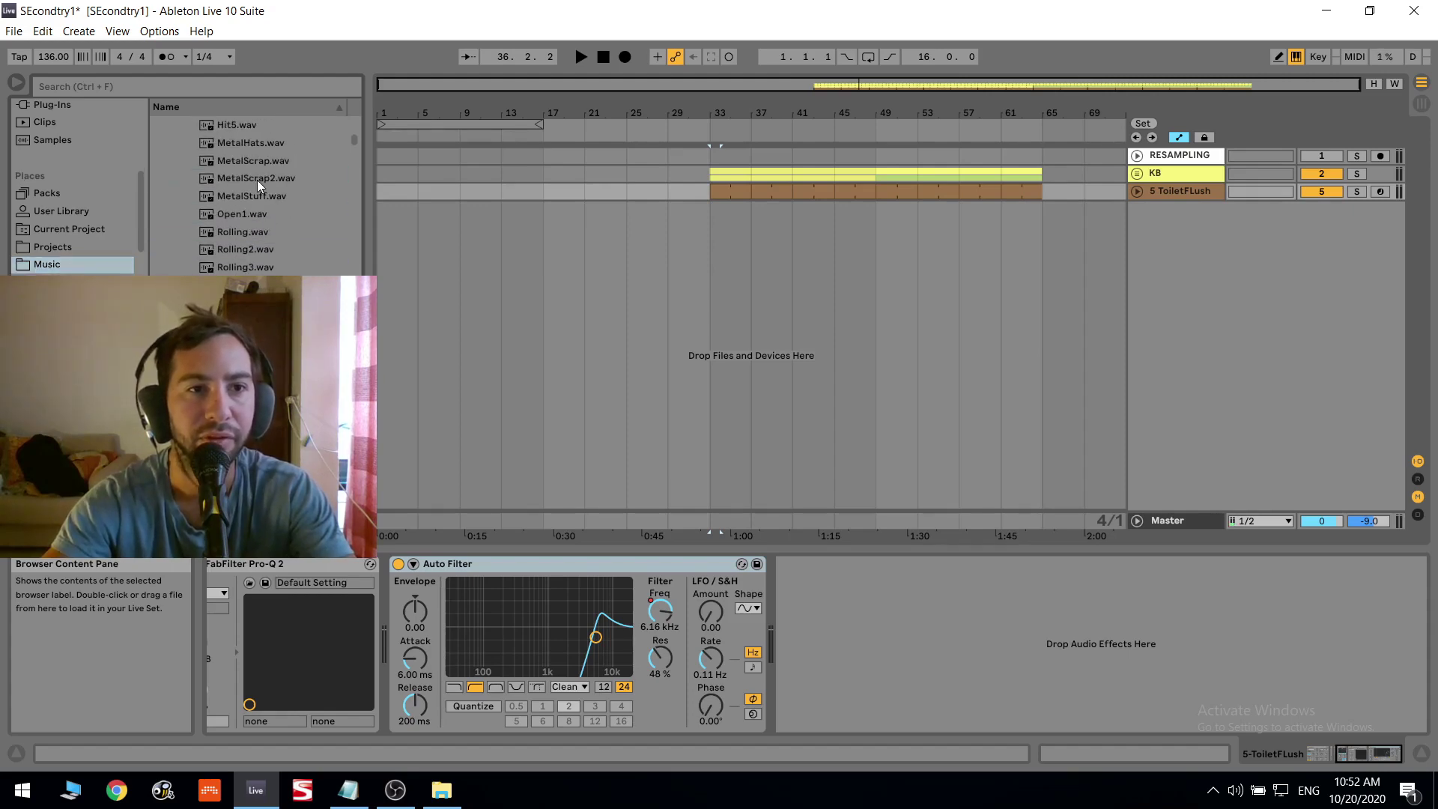
scroll(259, 183, down, 1)
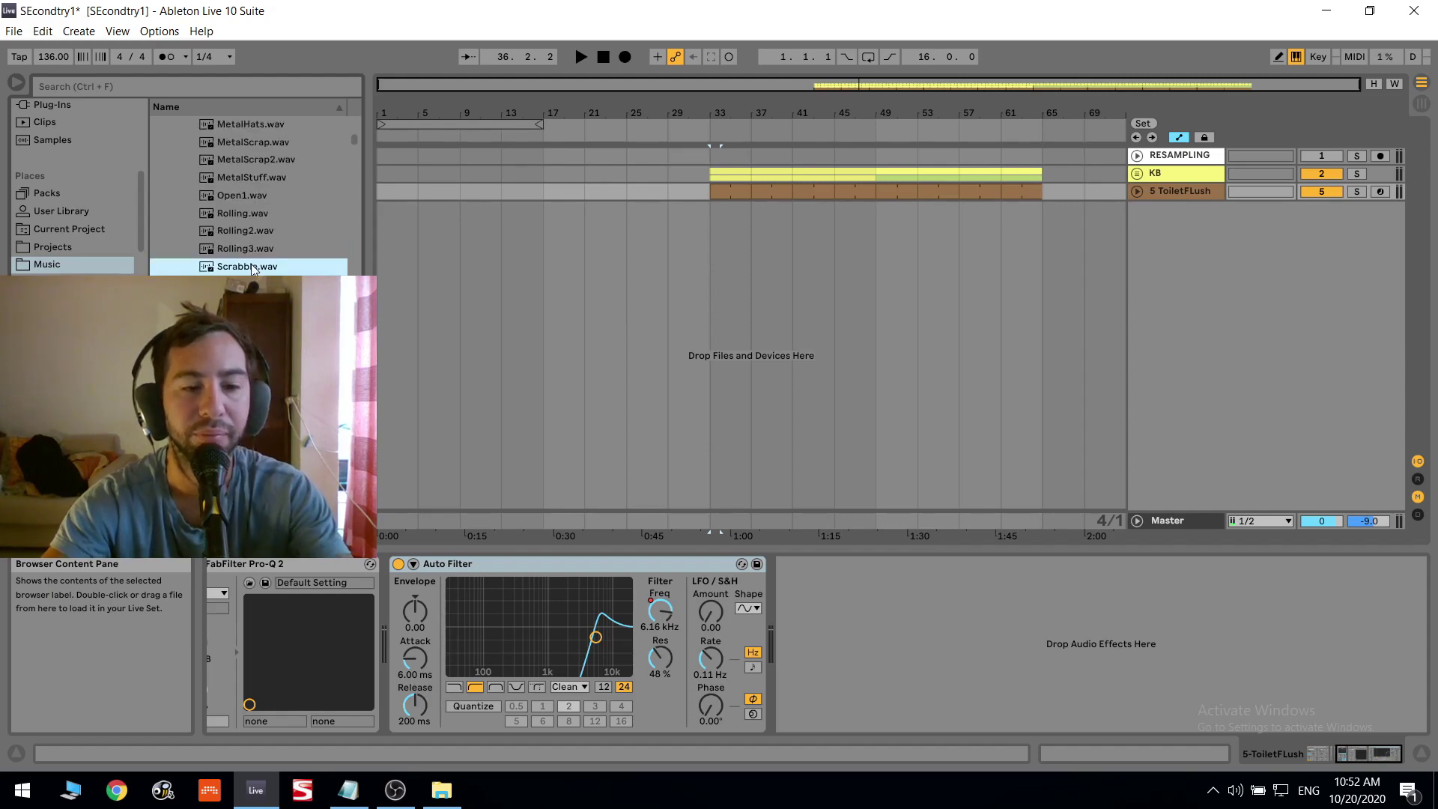
click(259, 193)
scroll(294, 219, down, 6)
click(280, 227)
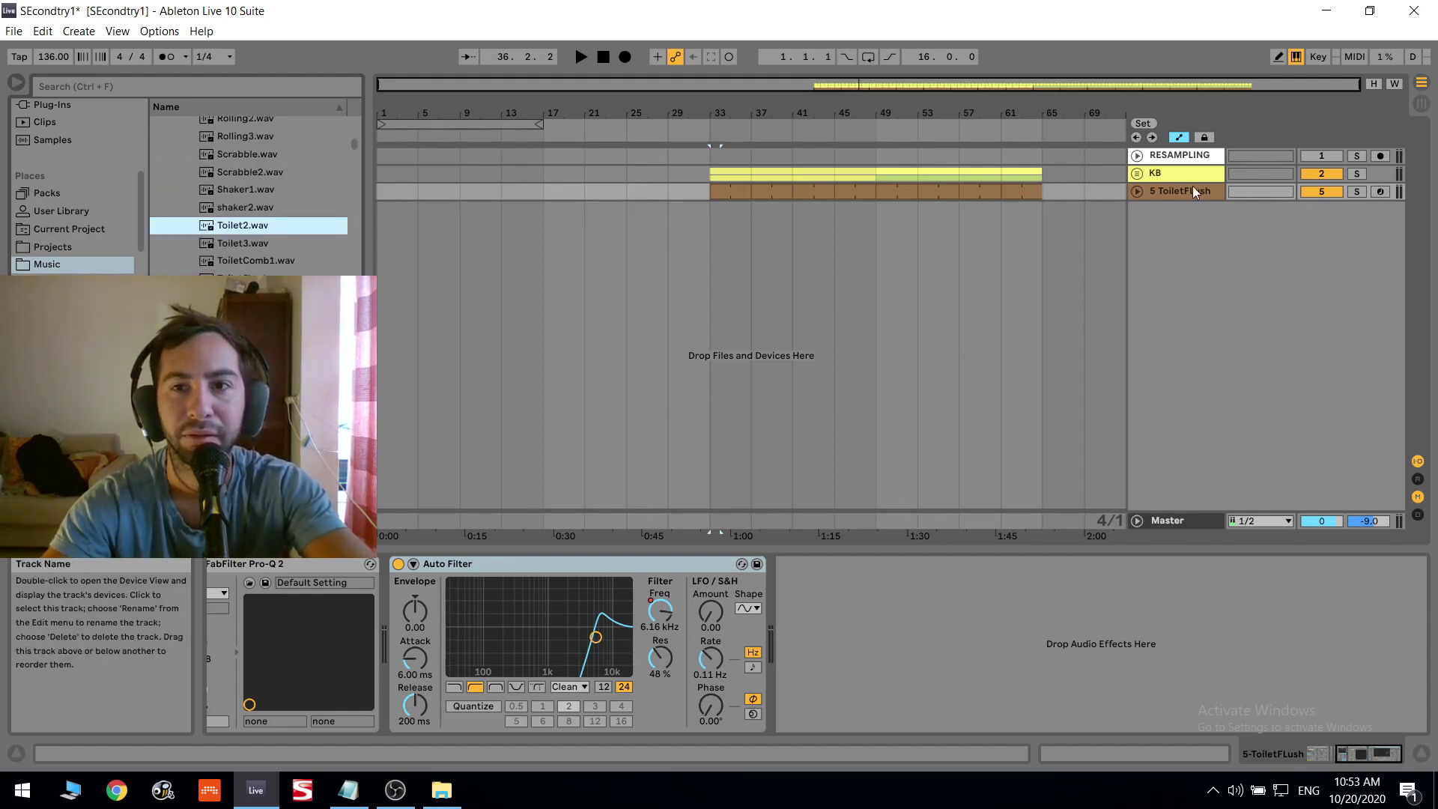
scroll(287, 228, down, 2)
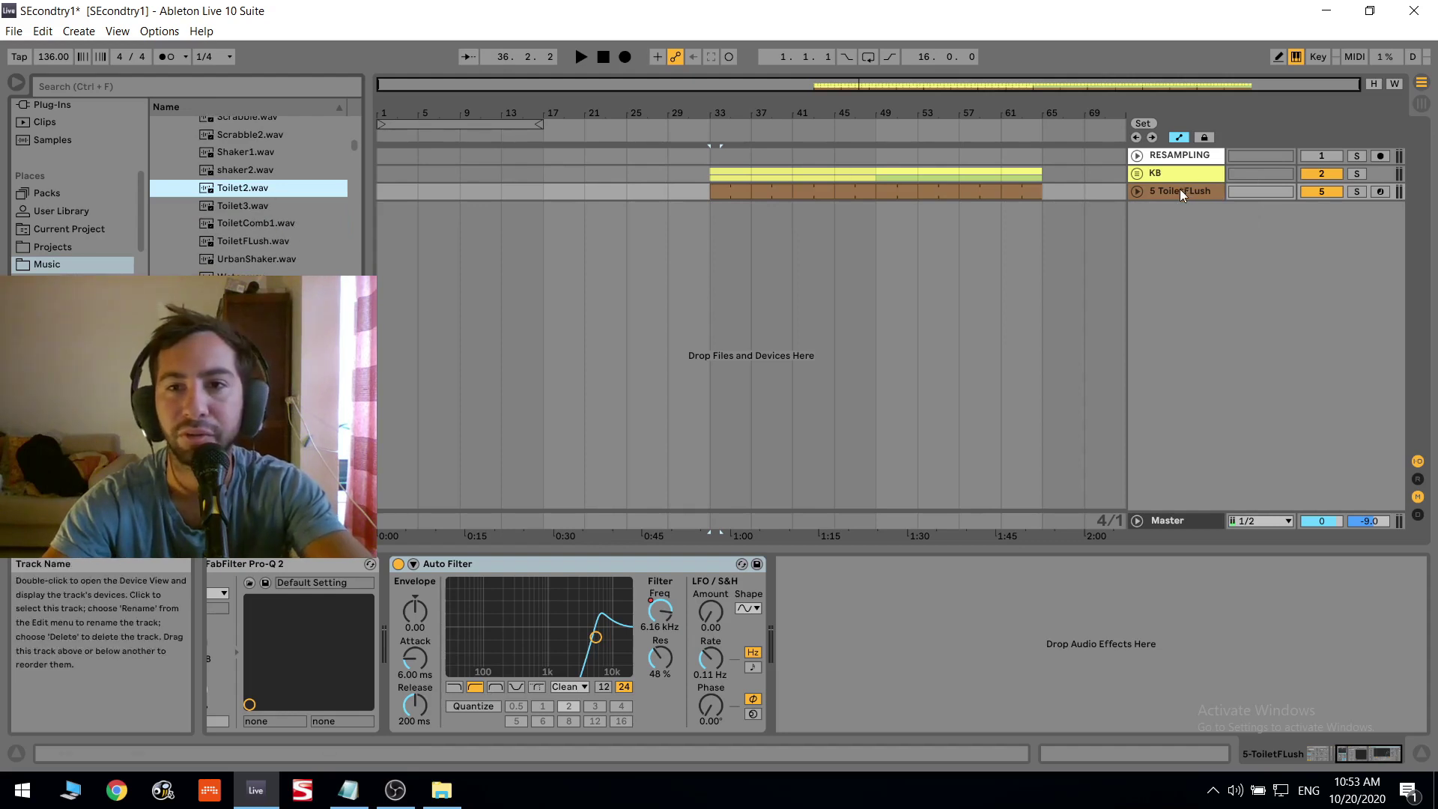
Select the ToiletFLush track and audition Toilet2.wav, Toilet3.wav and ToiletComb1.wav, finishing on Toilet3.wav.
click(1180, 192)
click(253, 182)
click(256, 204)
click(263, 223)
click(249, 205)
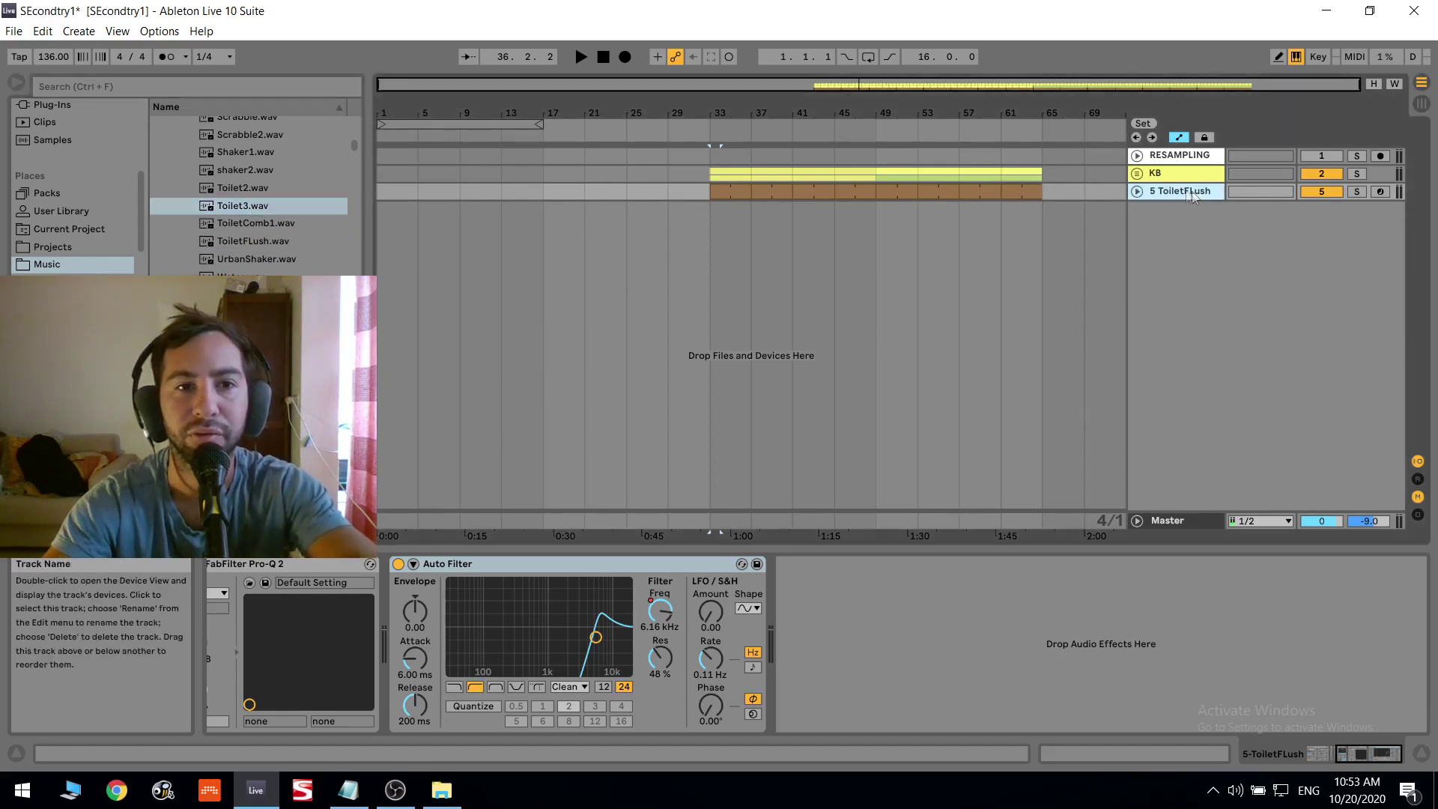
Add a new MIDI track below ToiletFLush and load Toilet3.wav into a Simpler on it.
key(ctrl+shift+t)
drag(754, 432, 247, 644)
scroll(60, 169, up, 3)
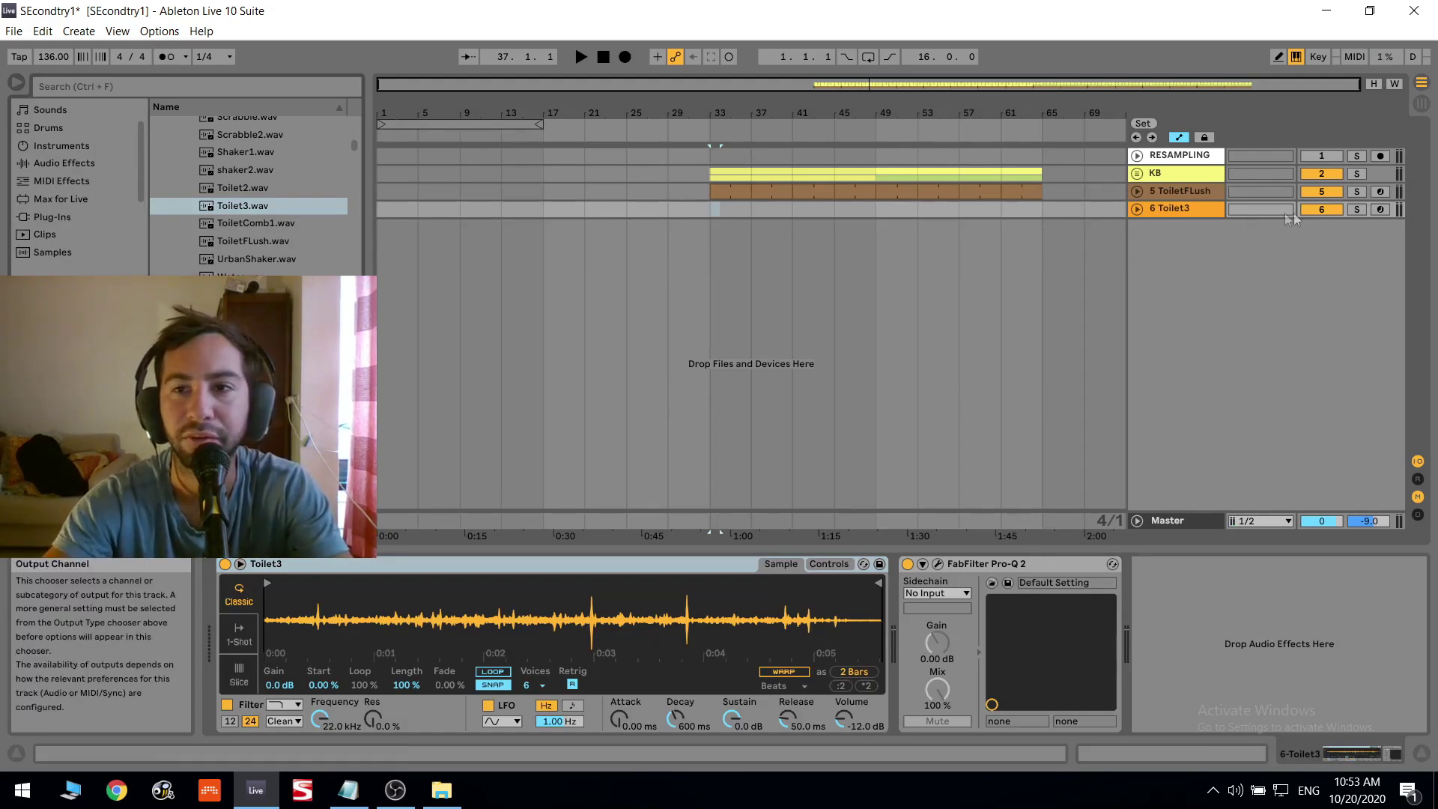
Copy the clip at bar 33 from ToiletFLush onto the Toilet3 track and stretch its note across all four bars.
drag(715, 190, 725, 209)
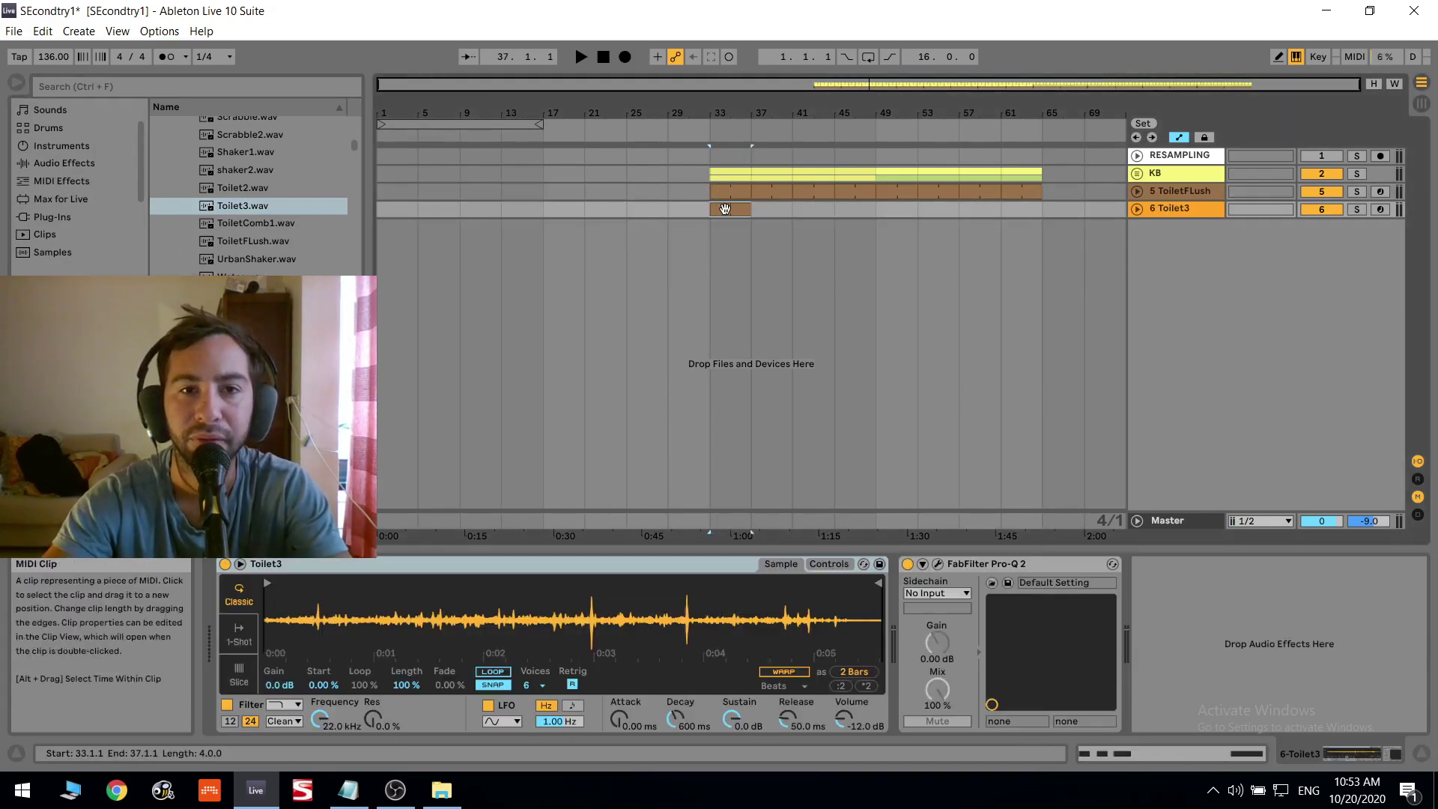
double_click(725, 209)
click(653, 409)
drag(659, 401, 1423, 401)
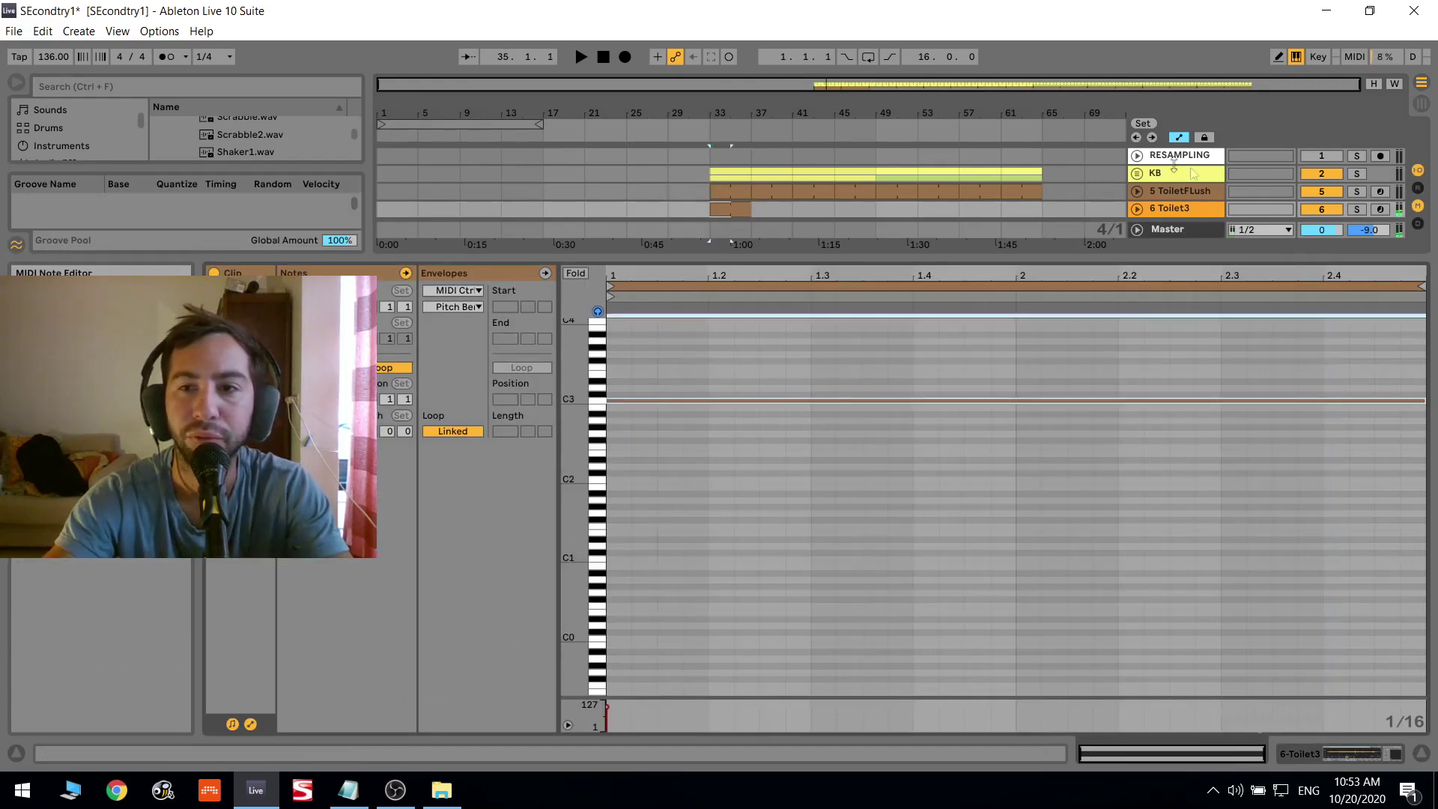
click(1181, 213)
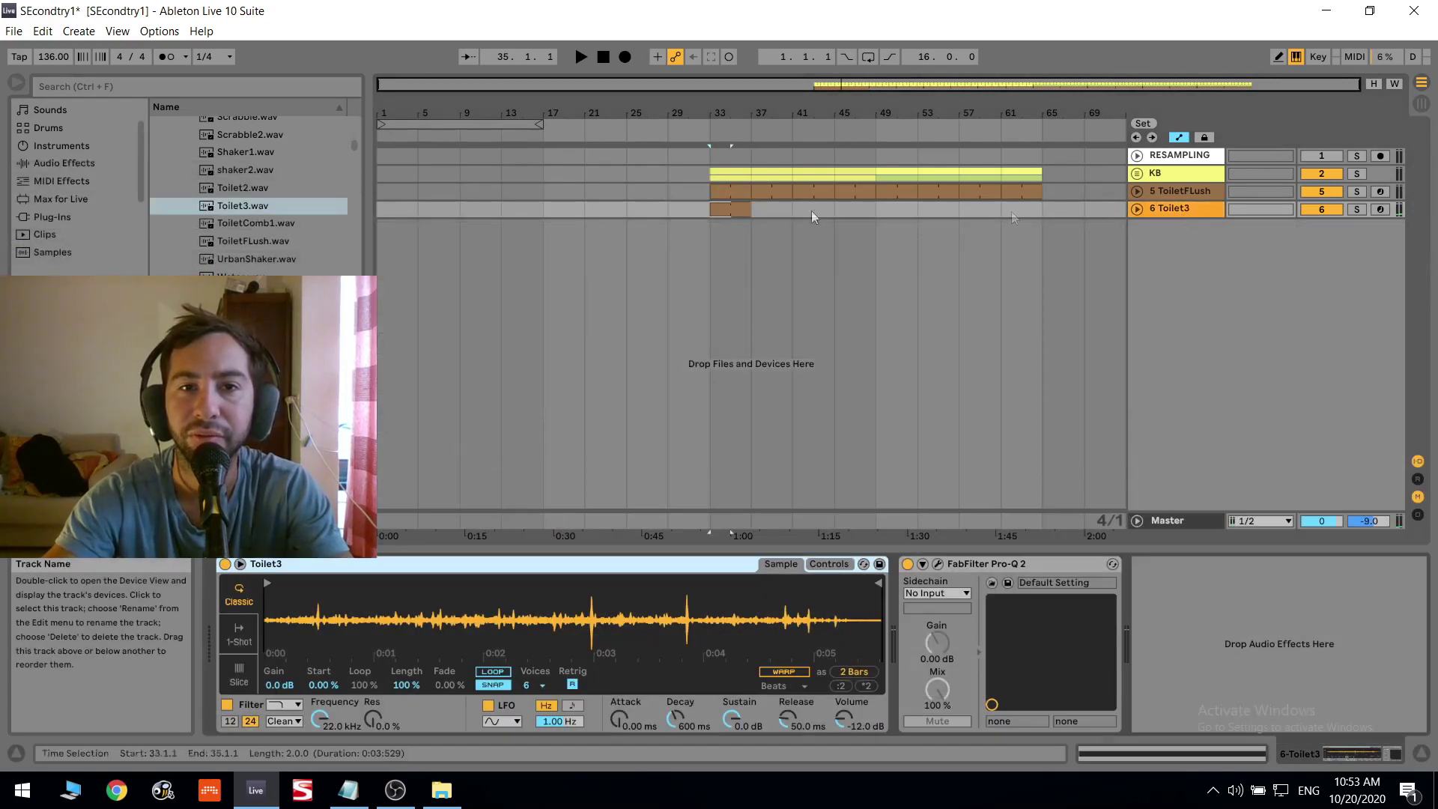
double_click(735, 207)
drag(1014, 325, 1424, 325)
click(1180, 209)
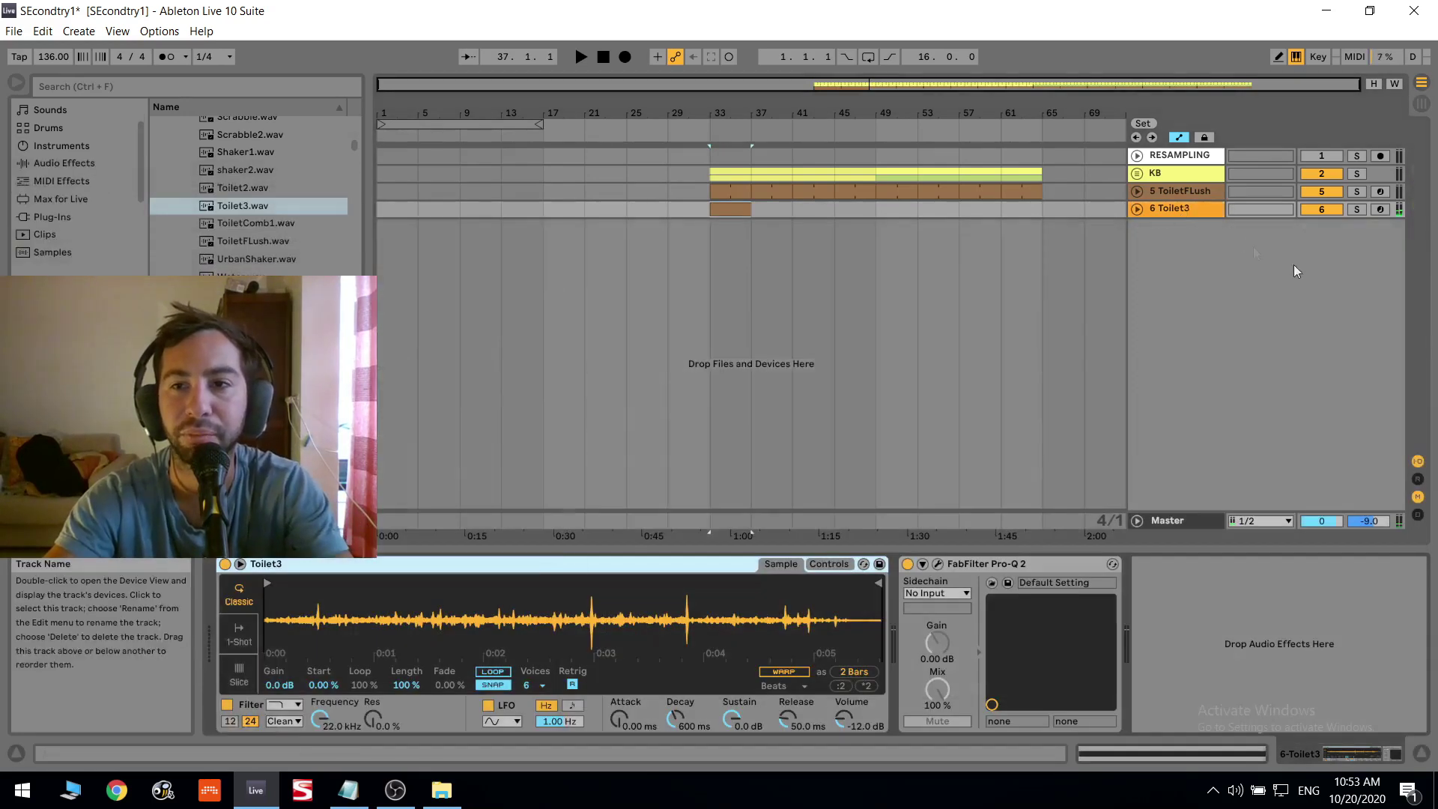
Solo the Toilet3 track, trim Simpler's sample region to 1 beat and reduce the sample length to 3.52% during playback.
click(1356, 210)
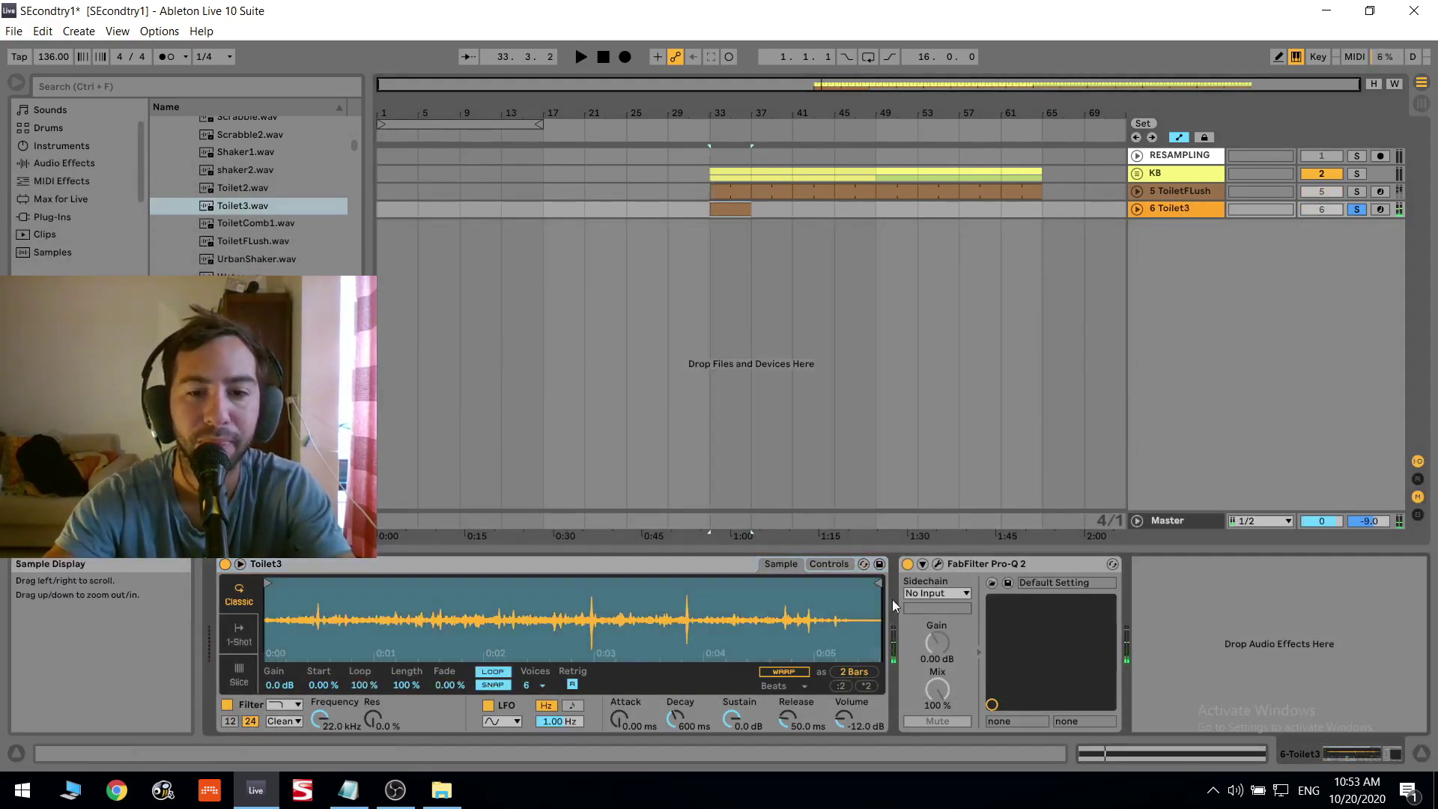
mouse_move(877, 584)
mouse_down()
mouse_move(295, 584)
mouse_move(313, 586)
mouse_move(298, 652)
mouse_move(318, 697)
mouse_up()
key(space)
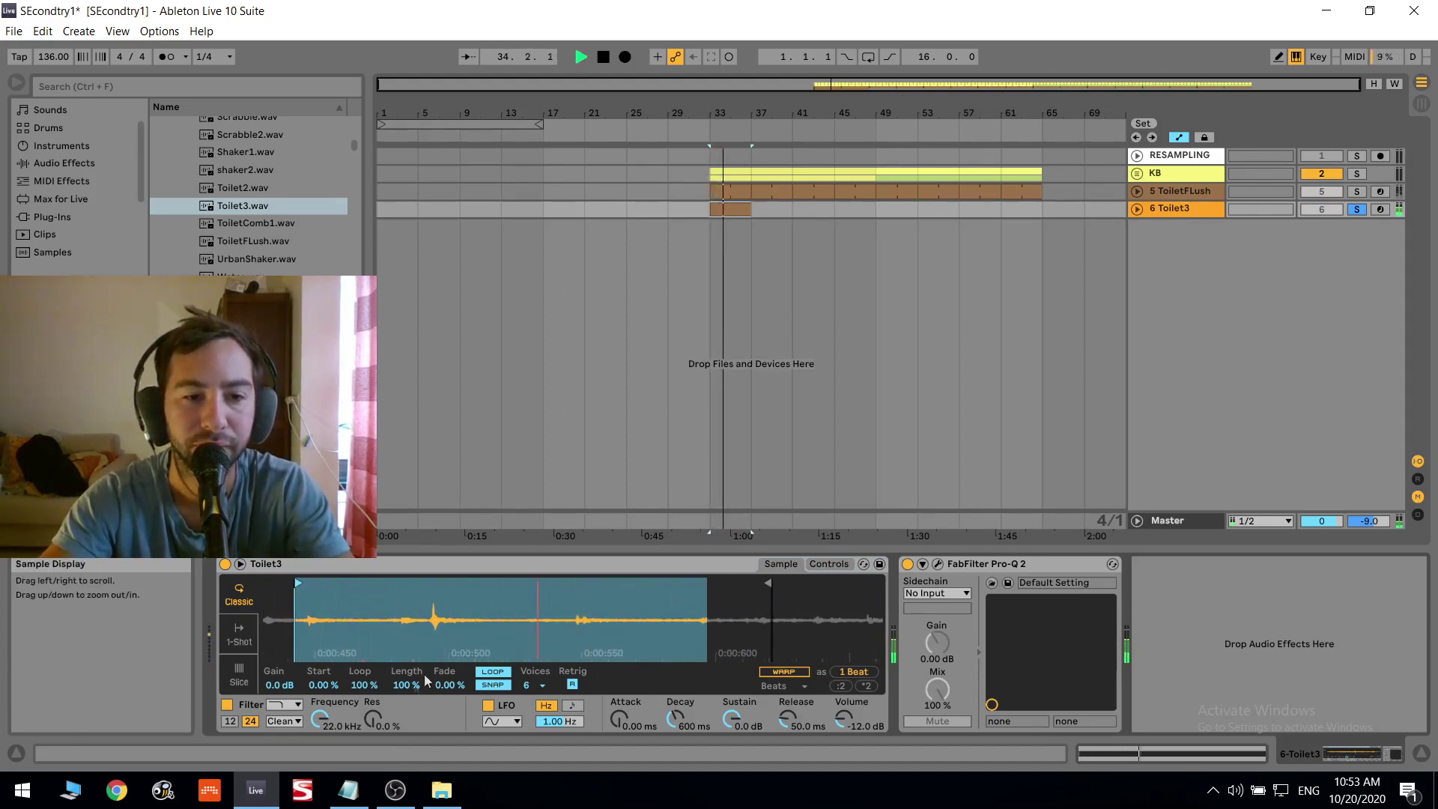
drag(424, 672, 424, 723)
key(space)
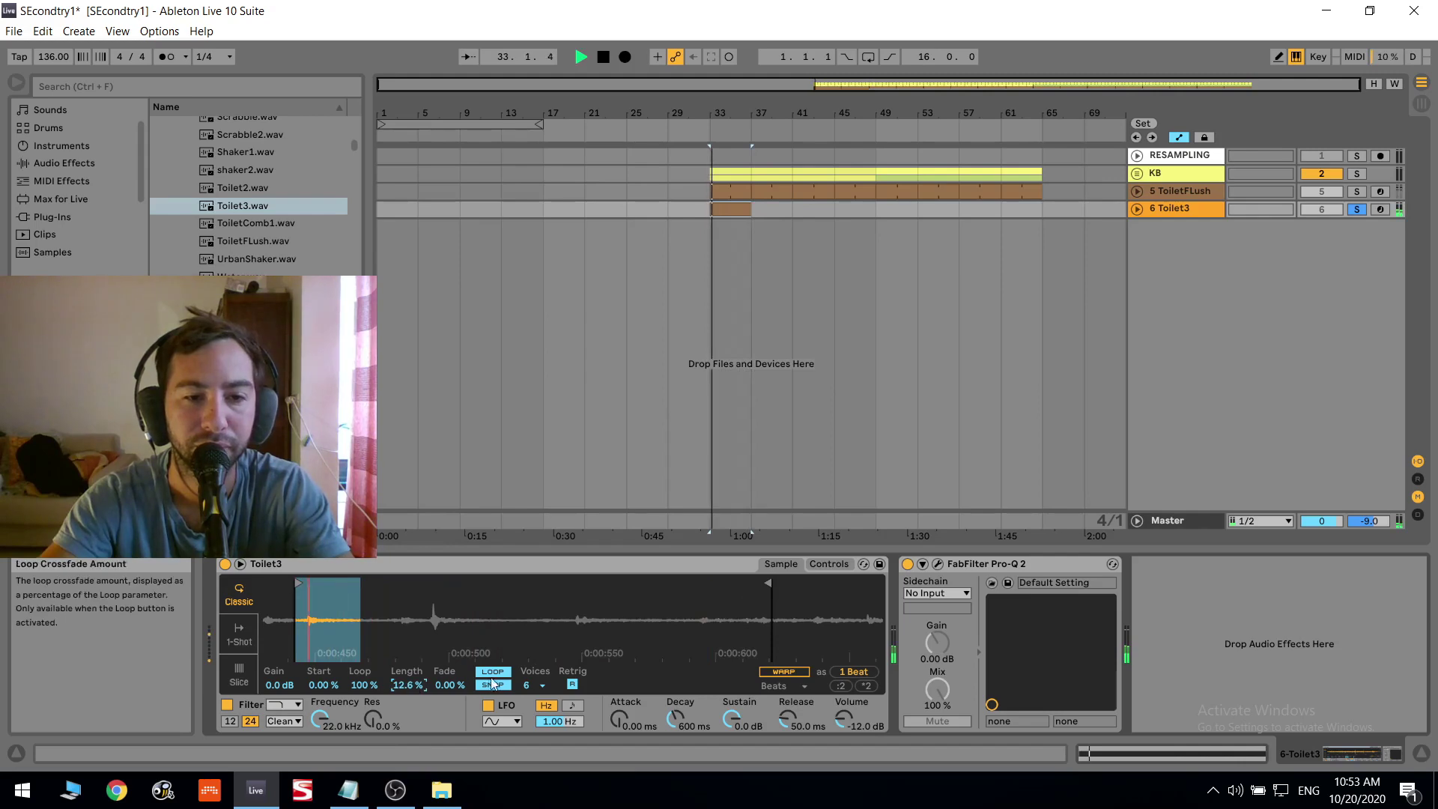
drag(413, 689, 412, 705)
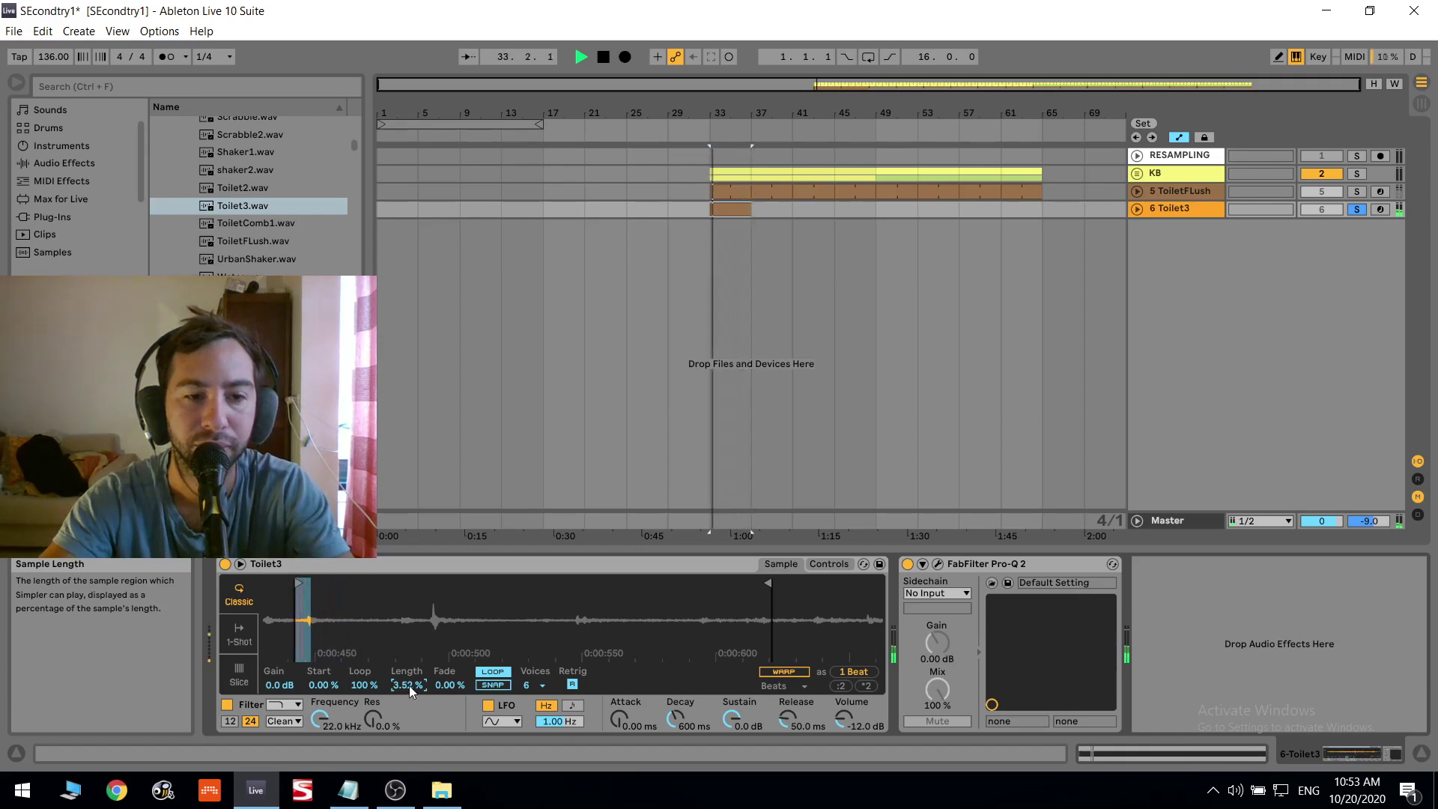
Compare ToiletFLush and Toilet3 by soloing each in turn, and inspect the playing region of the Toilet3 waveform up close.
click(1357, 193)
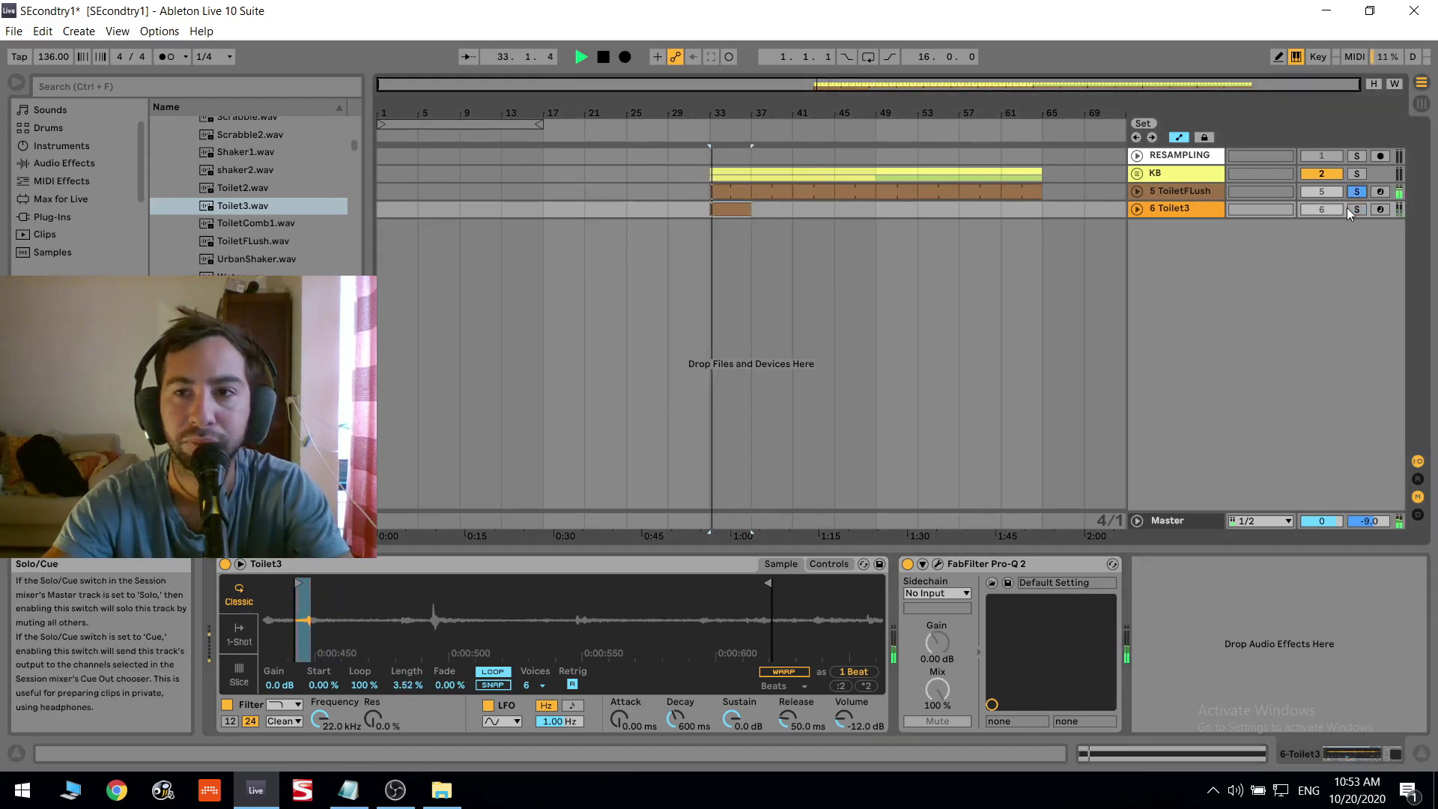
key(space)
drag(292, 620, 292, 689)
drag(346, 608, 453, 608)
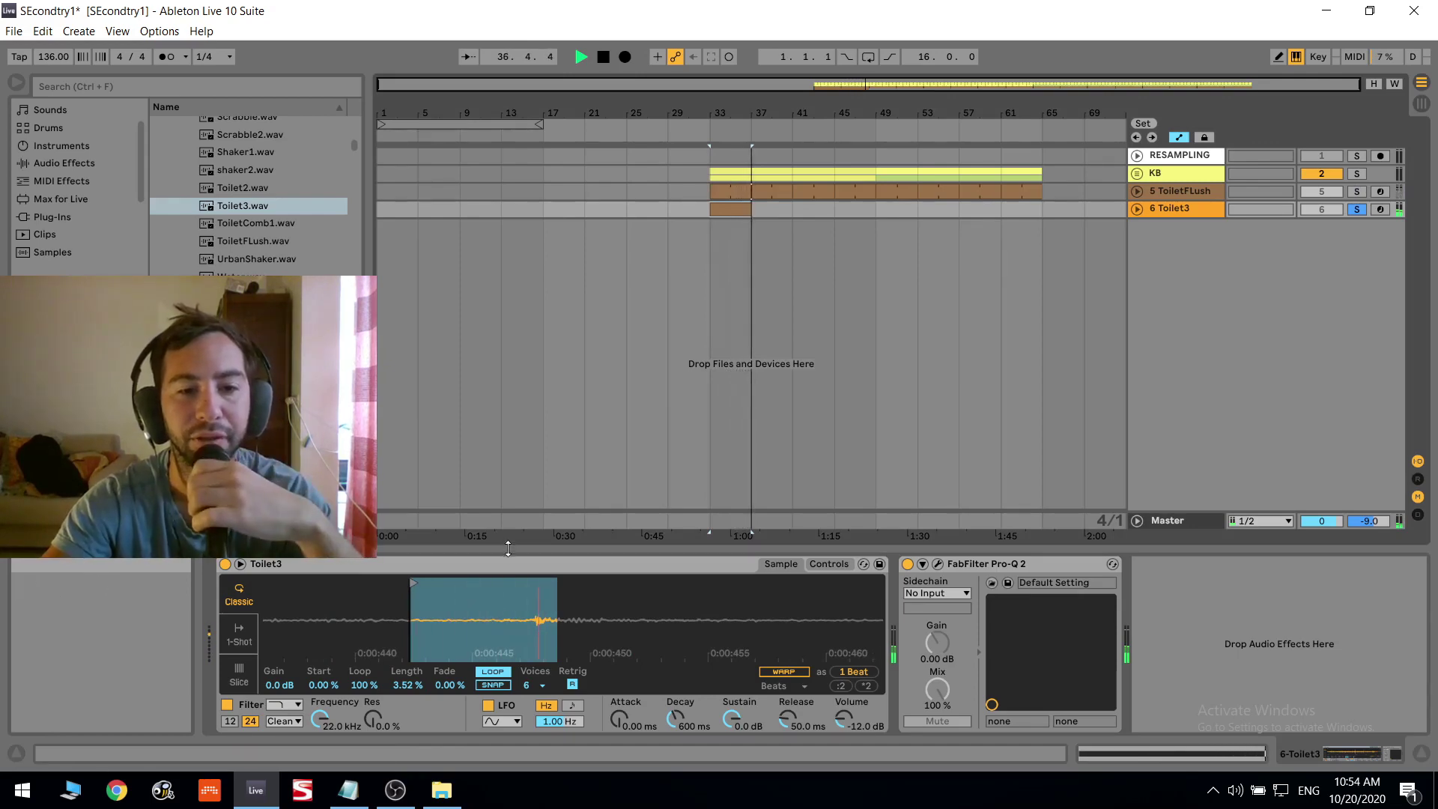
click(724, 210)
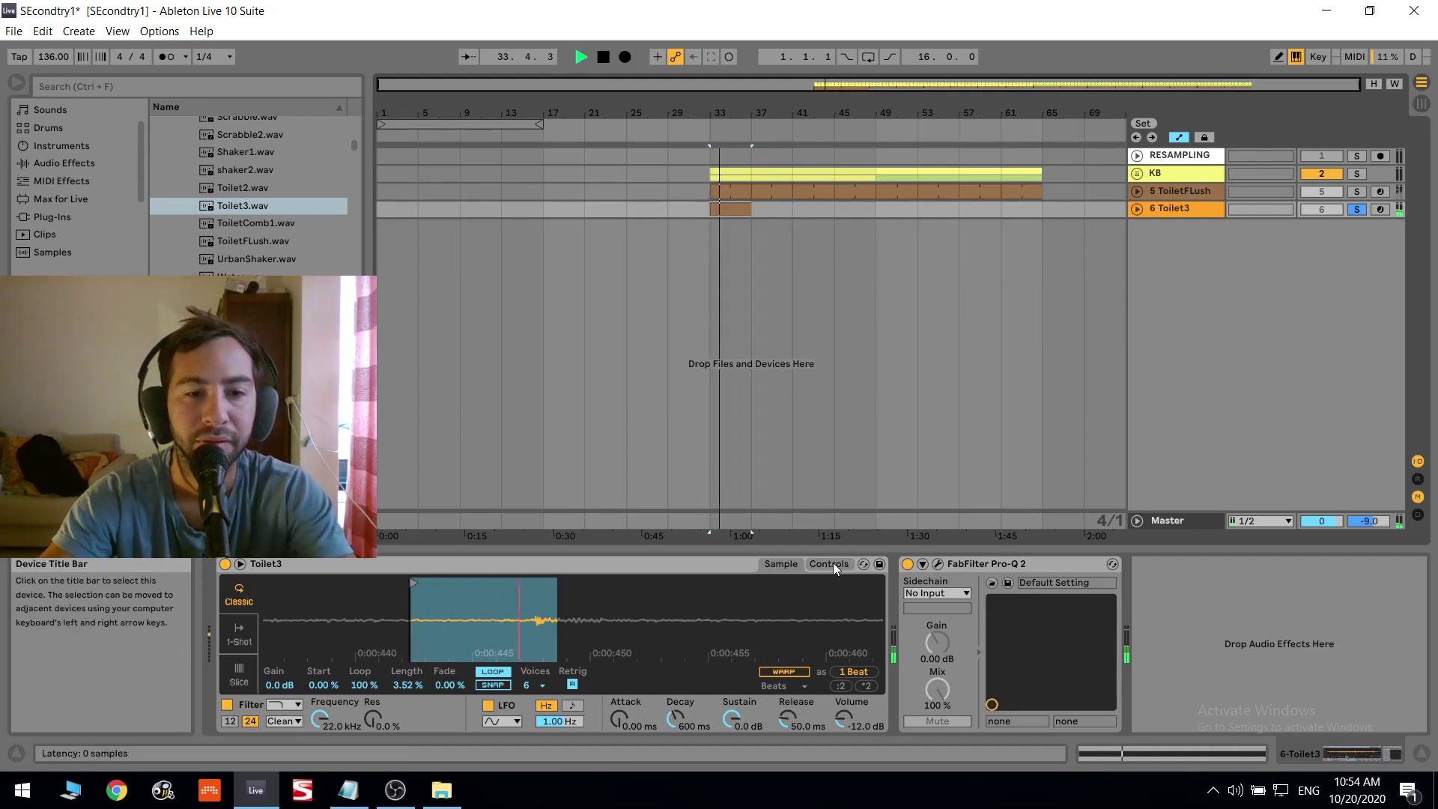
Set Simpler's sample start to 15.6% and widen the sample region back to the full Toilet3 recording.
drag(319, 684, 319, 644)
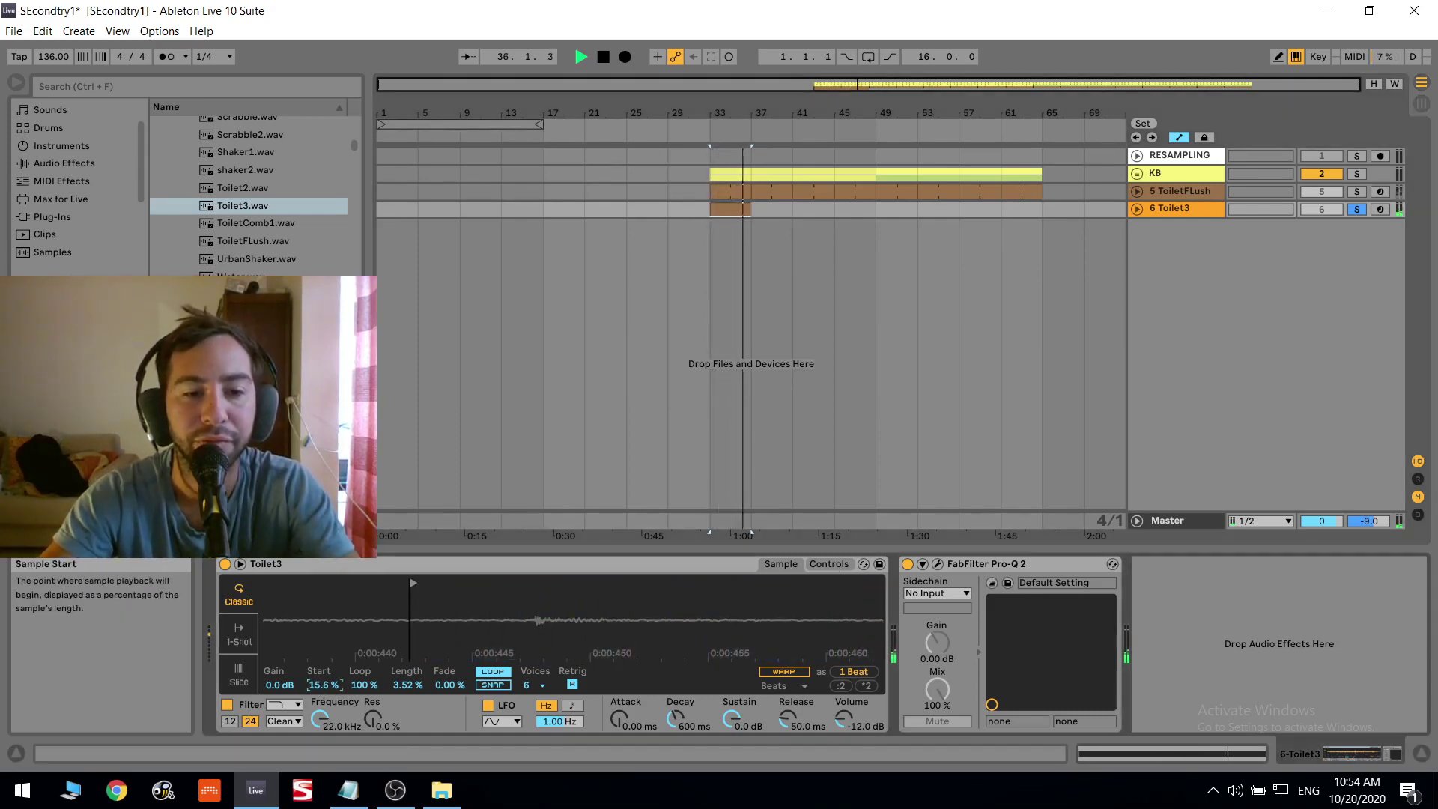
drag(524, 644, 525, 578)
drag(347, 585, 274, 583)
drag(366, 584, 1367, 574)
drag(641, 616, 642, 577)
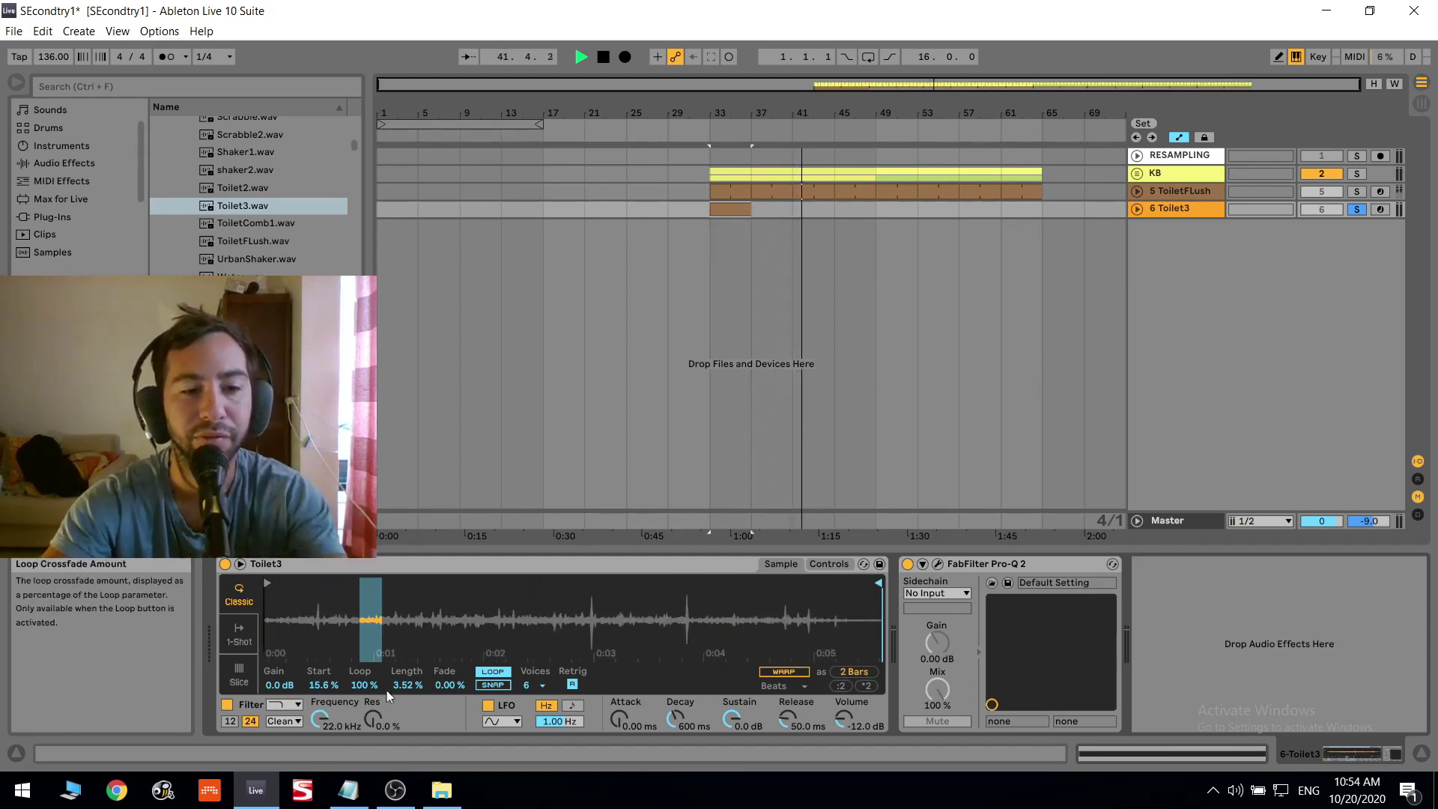
Try a higher sample gain, reset it to 0 dB, and shorten Simpler's sample length to 0.63%.
drag(279, 685, 280, 646)
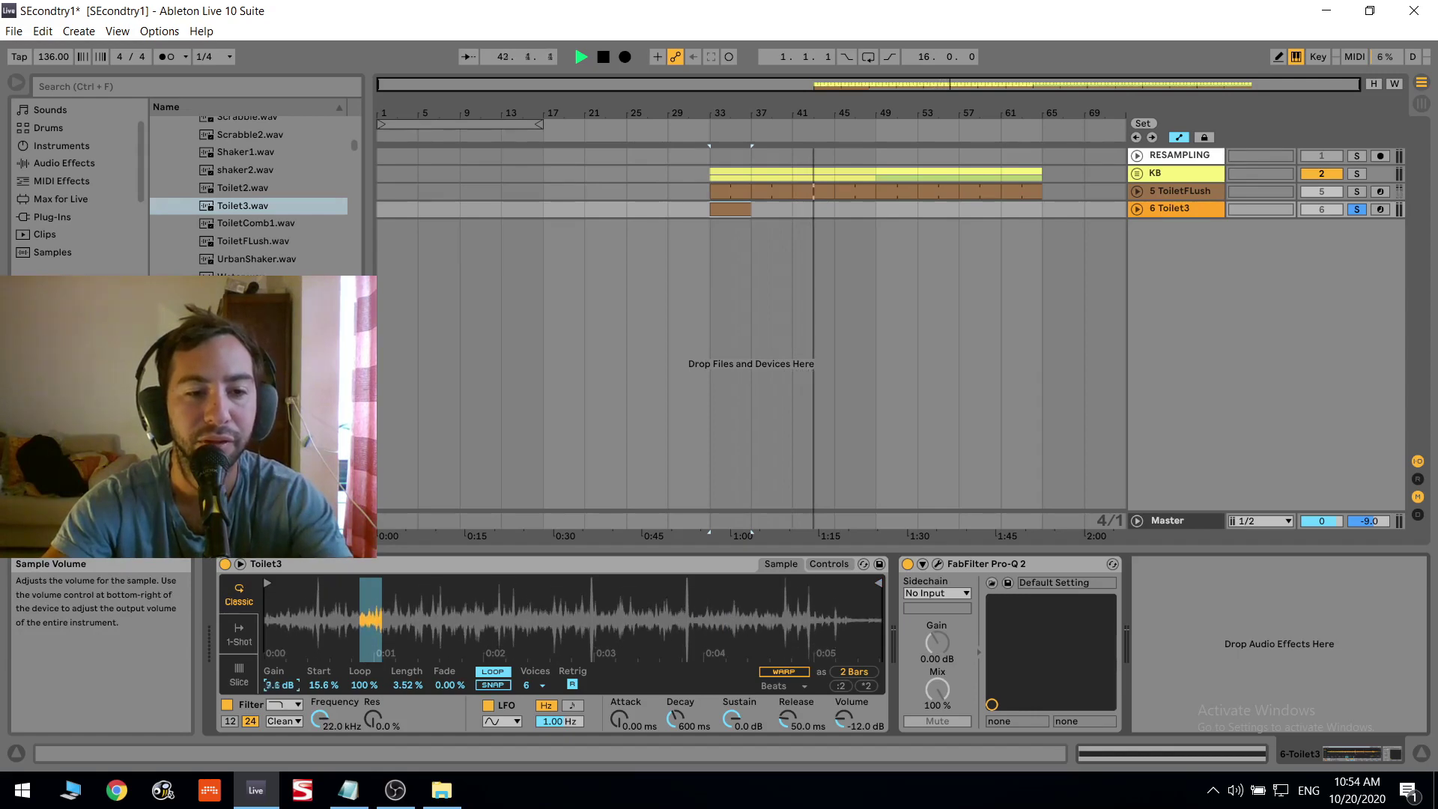
key(Delete)
drag(272, 597, 271, 667)
mouse_move(409, 684)
mouse_down()
mouse_move(407, 727)
mouse_move(406, 674)
mouse_up()
drag(541, 604, 540, 663)
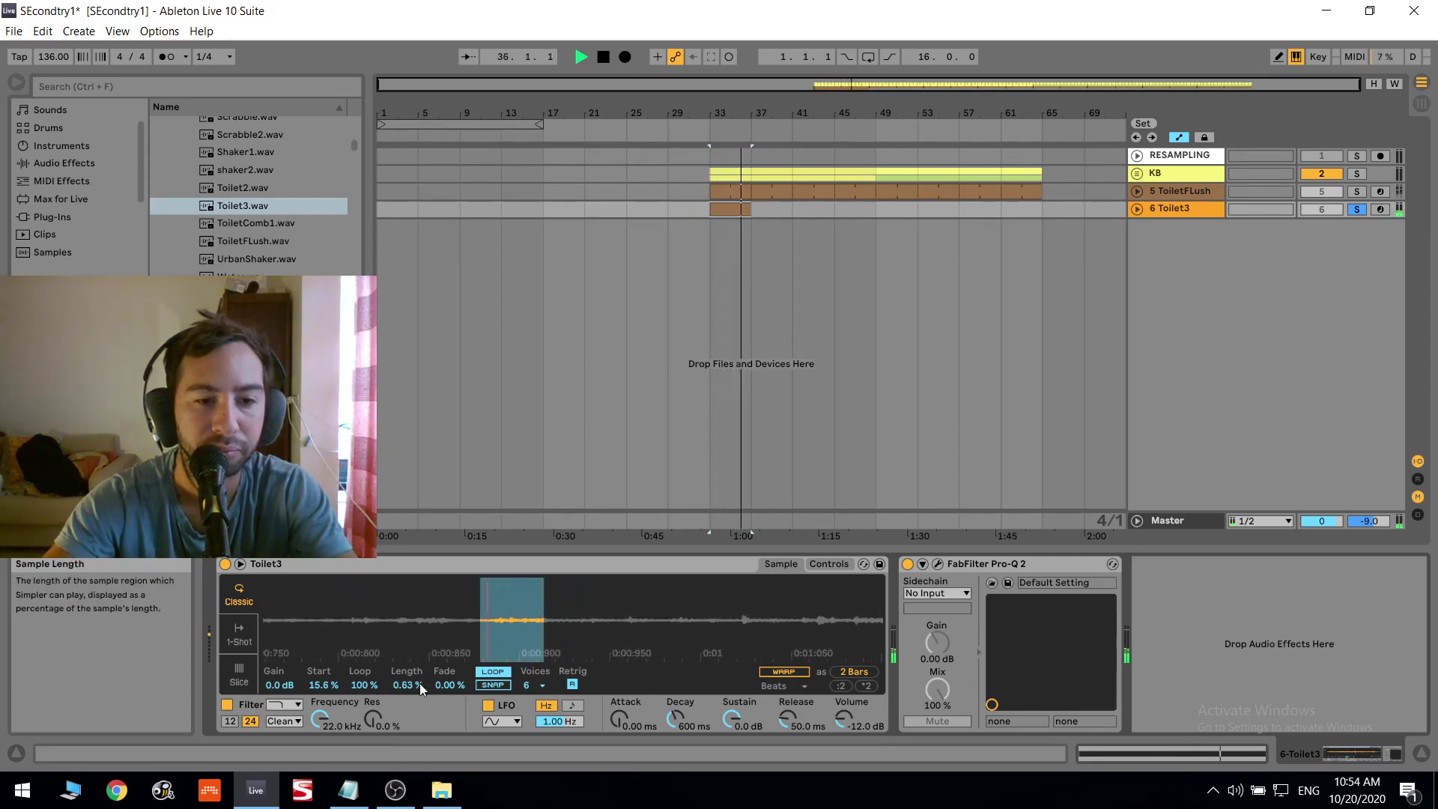
Shorten Simpler's sample length to 0.22% while listening to the looped clip.
drag(421, 689, 421, 700)
drag(463, 607, 467, 641)
key(space)
key(space)
drag(408, 686, 409, 692)
text(0.22)
key(Return)
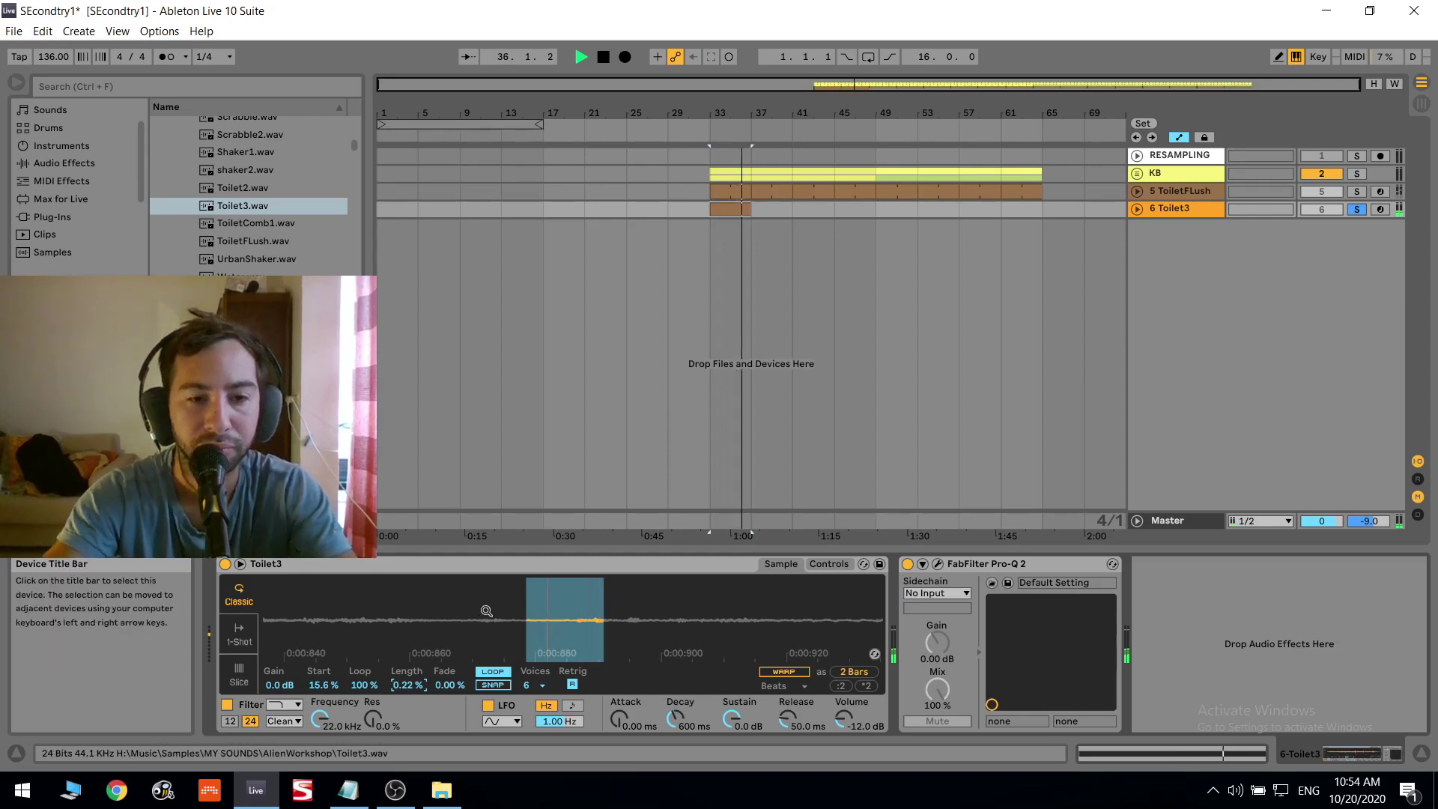
Sweep Simpler's sample start through the recording during playback to try different grains, and return it to 0%.
drag(486, 610, 486, 576)
drag(319, 690, 319, 677)
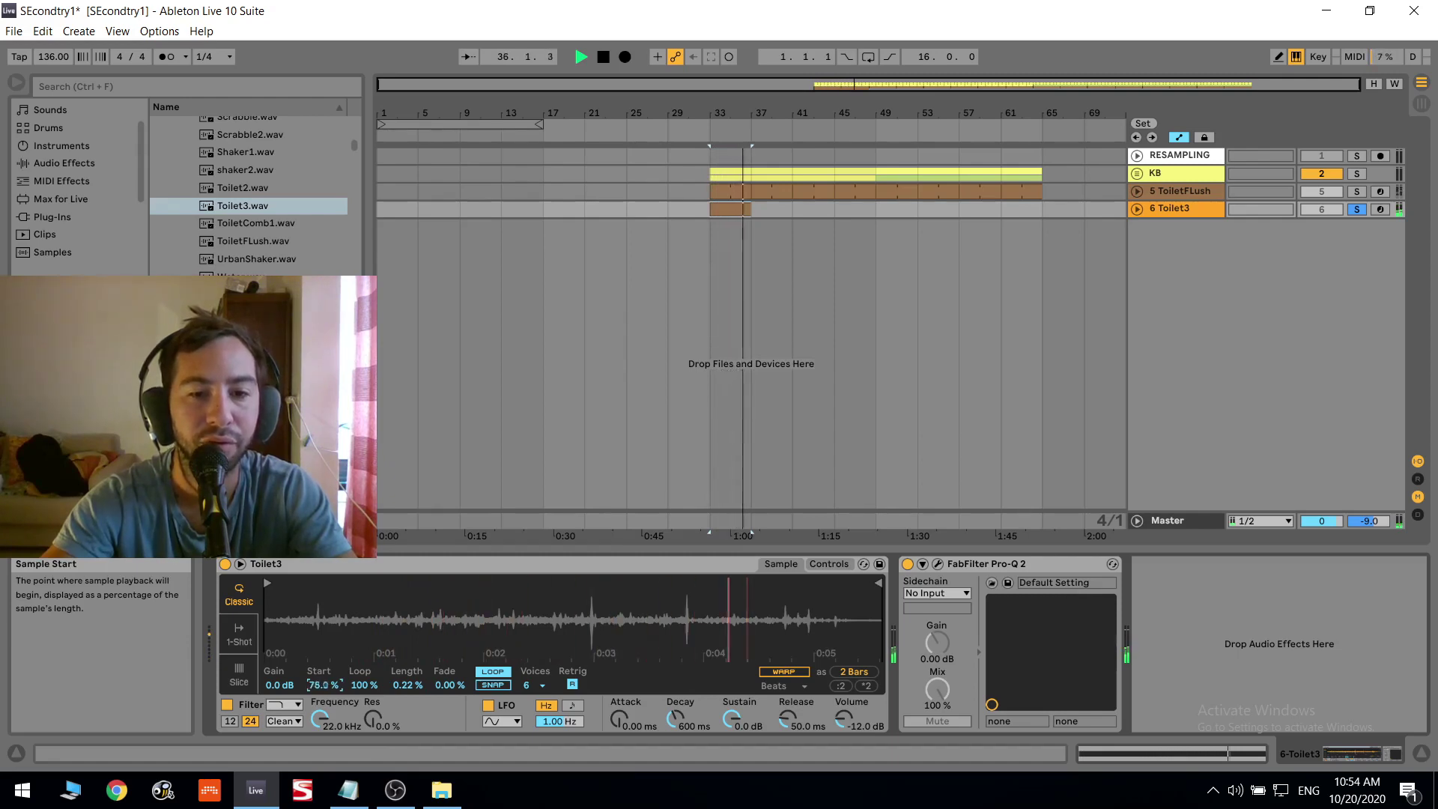
drag(324, 684, 324, 752)
key(space)
key(space)
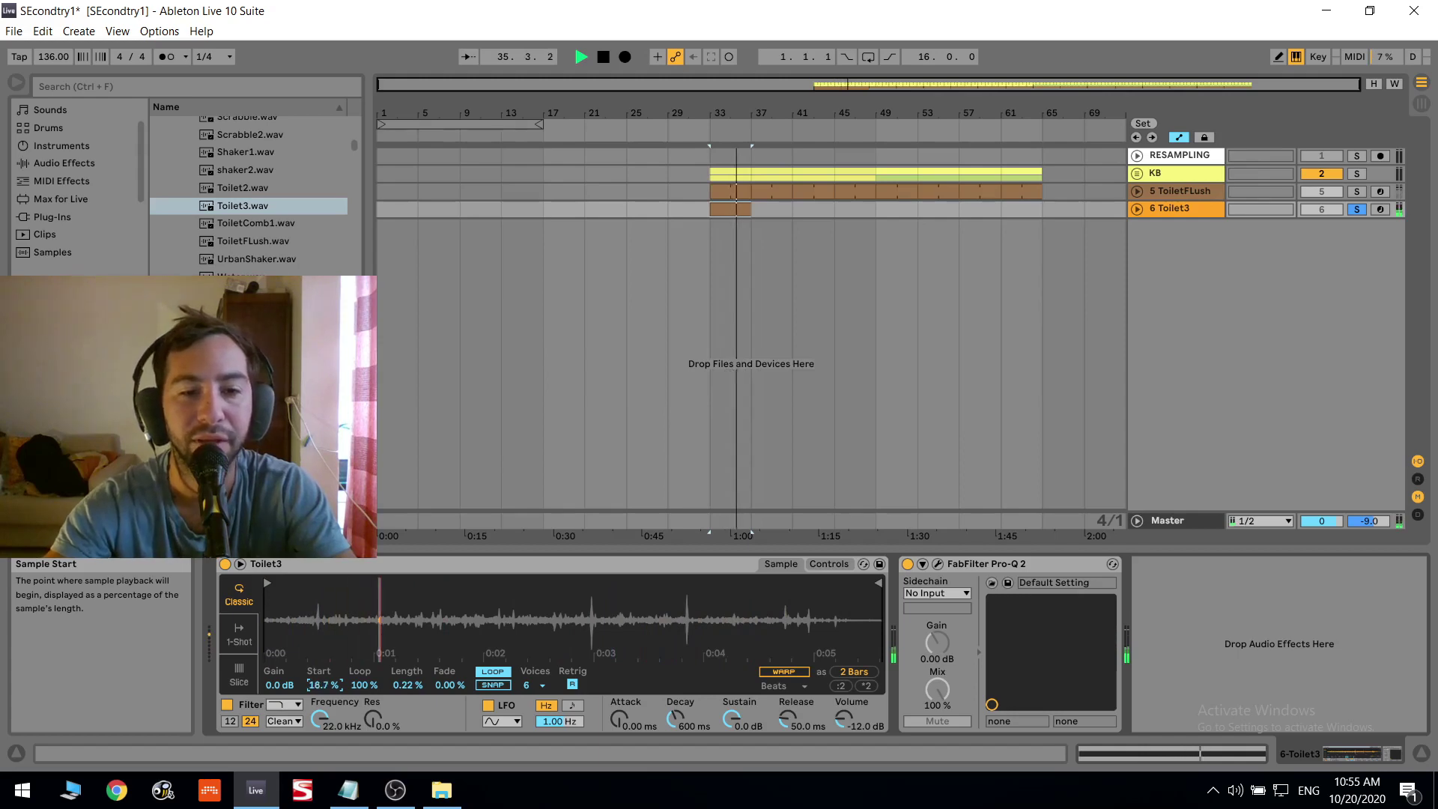
drag(324, 685, 325, 689)
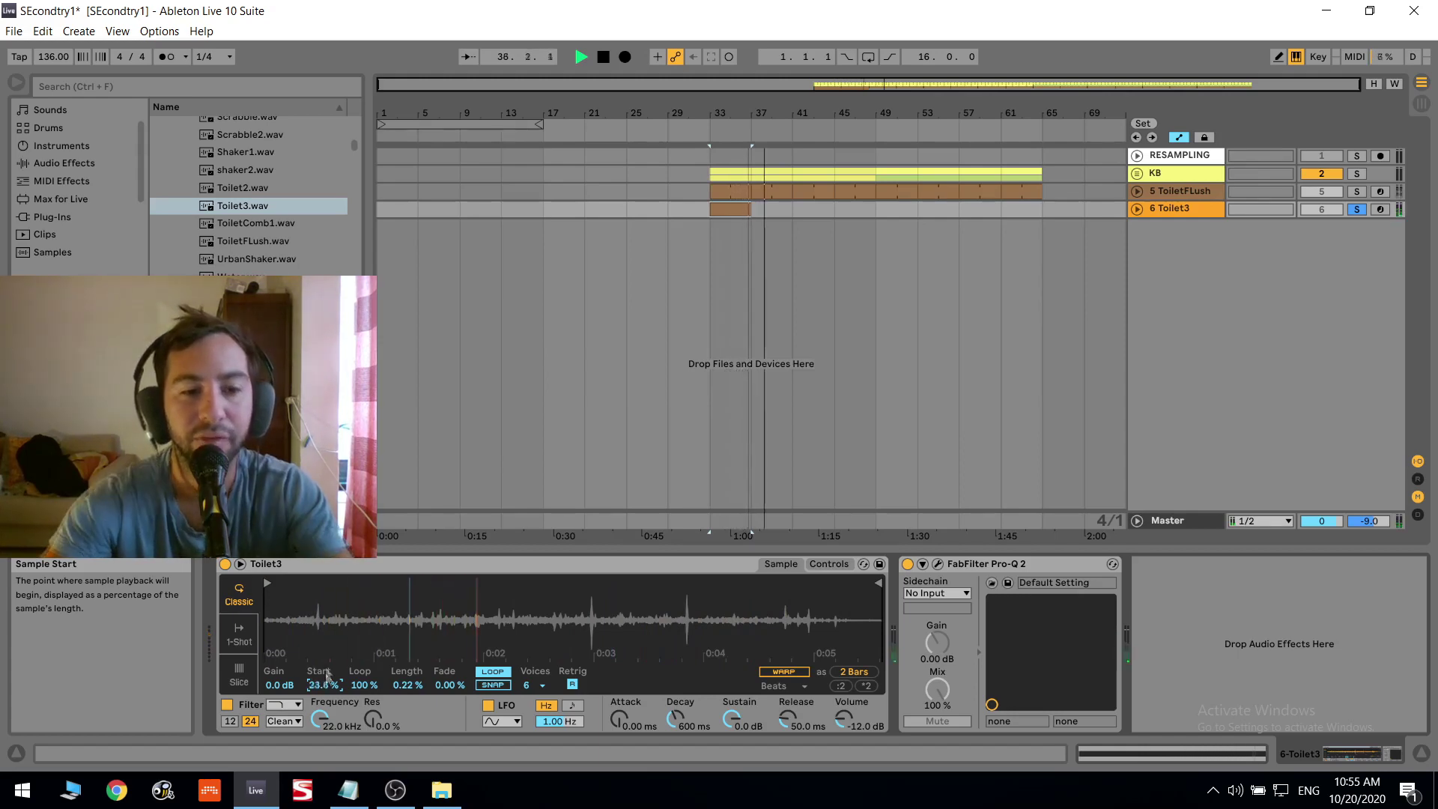
drag(324, 684, 320, 746)
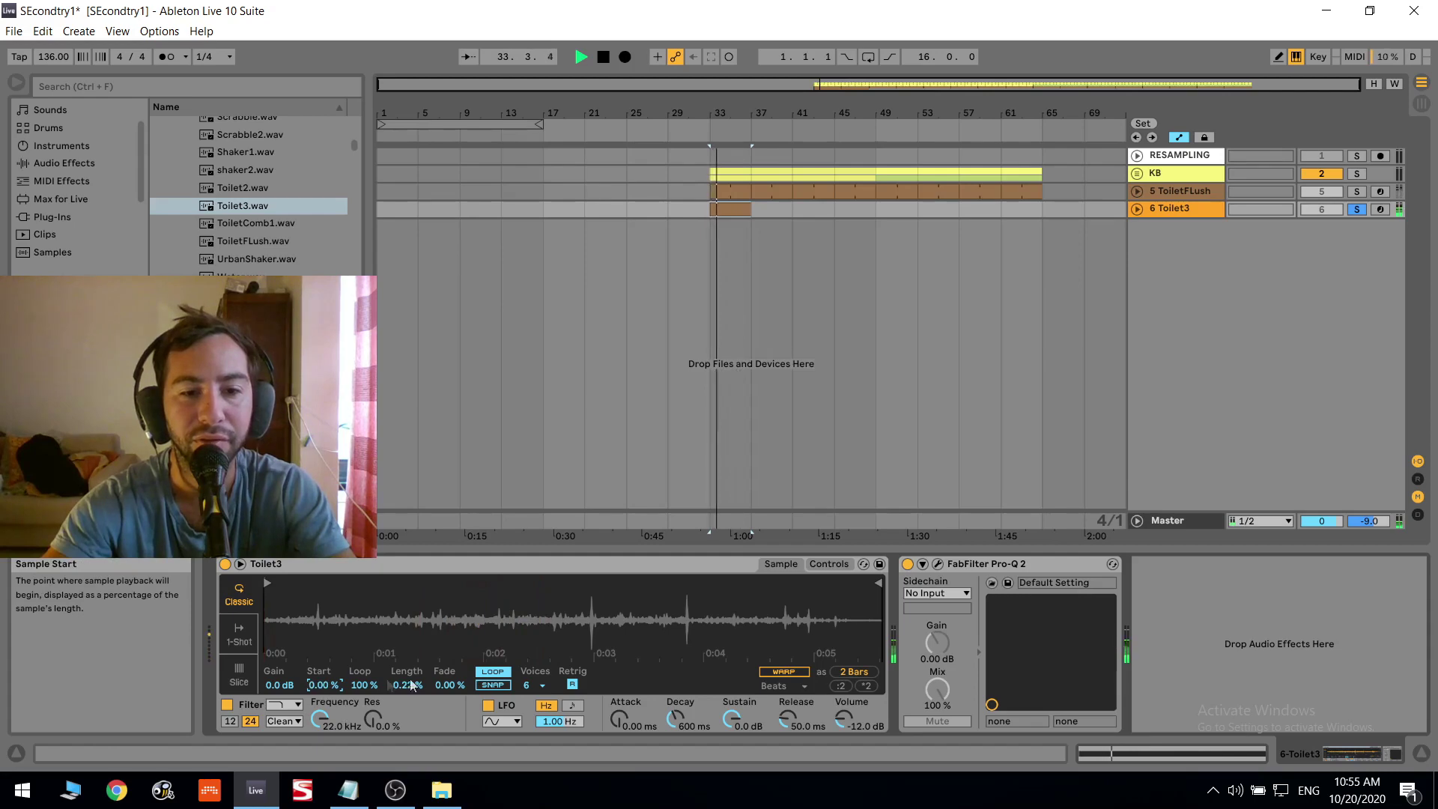
Try a louder Simpler output volume, restore it to -12 dB, and raise the sample gain to 12 dB.
key(space)
drag(845, 722, 845, 703)
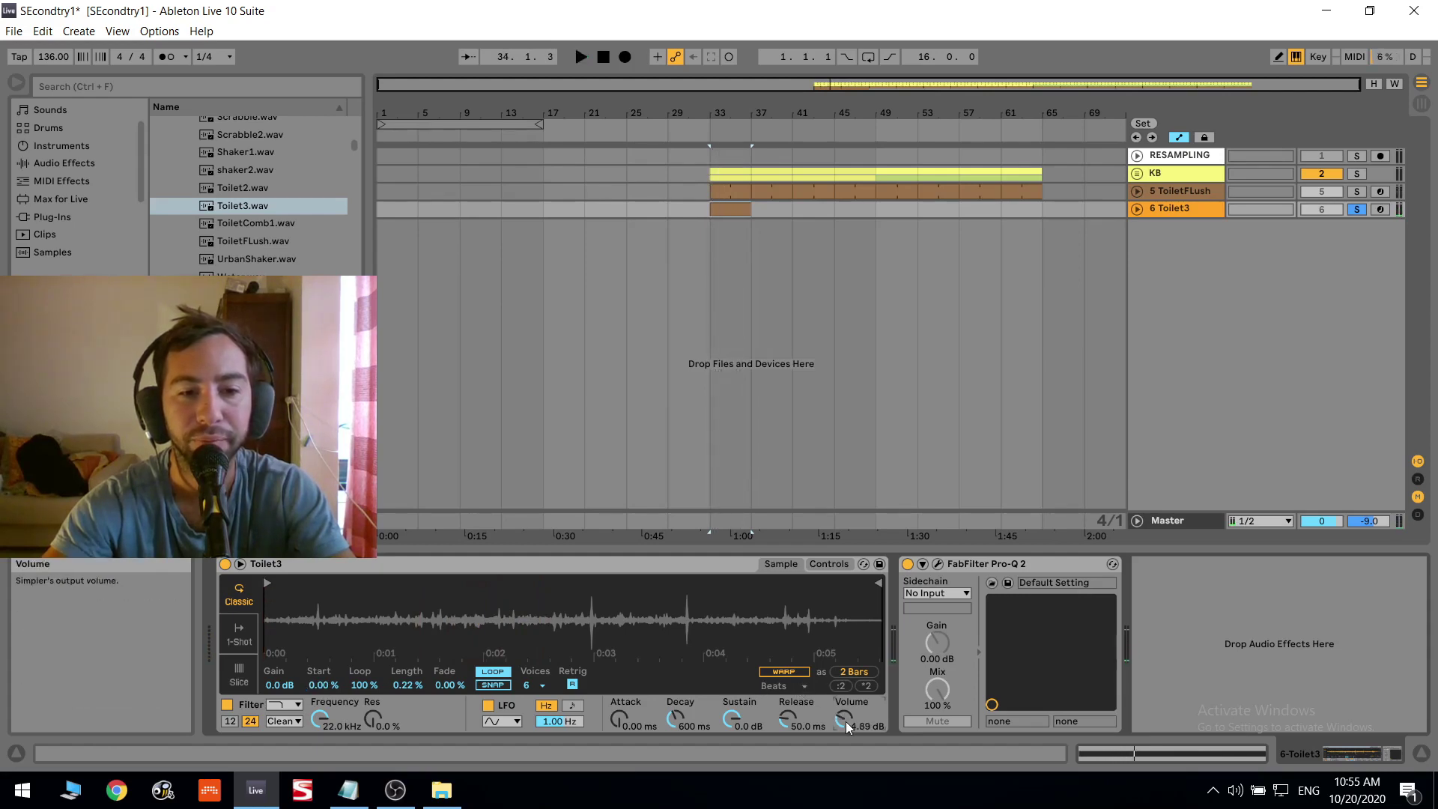
key(space)
drag(279, 684, 279, 666)
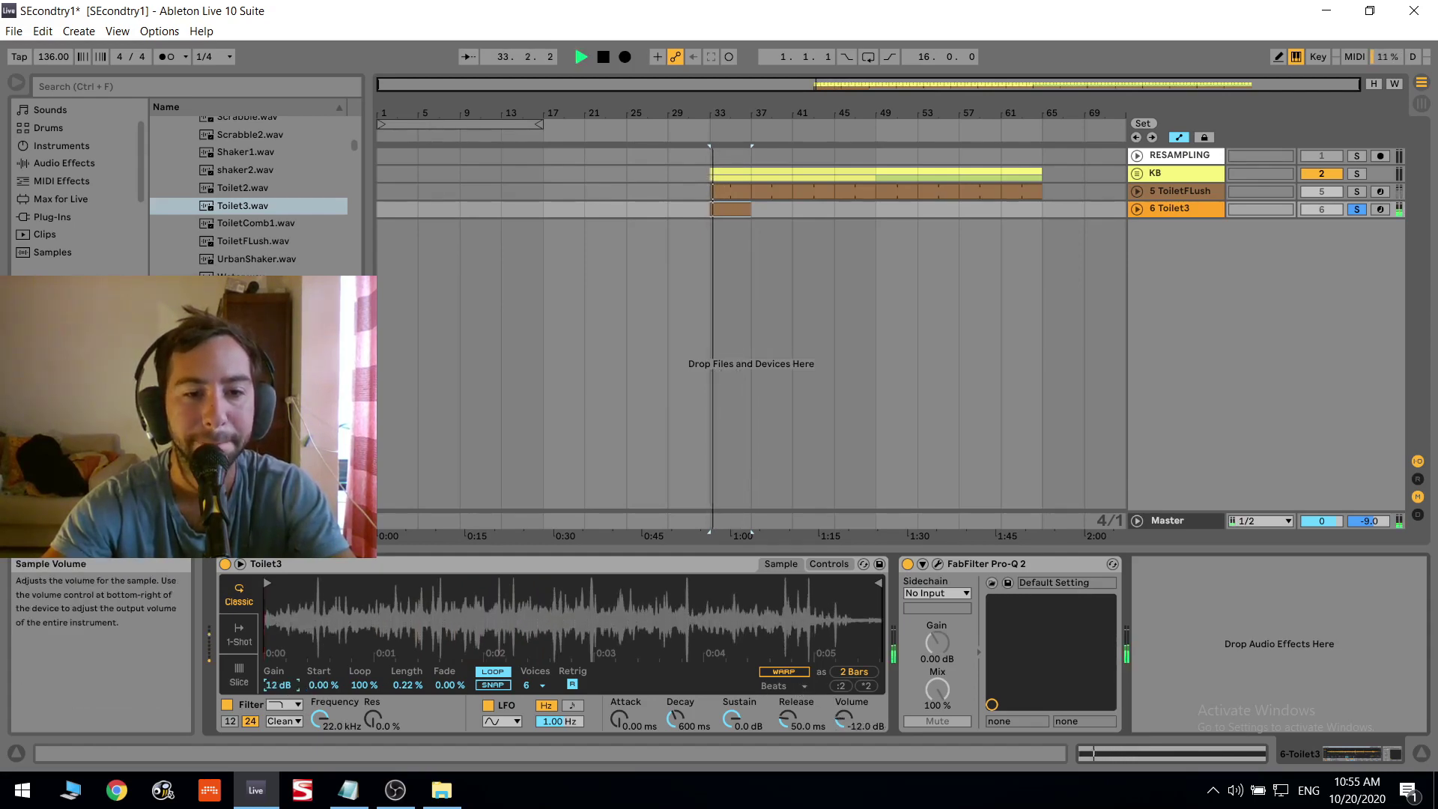
key(space)
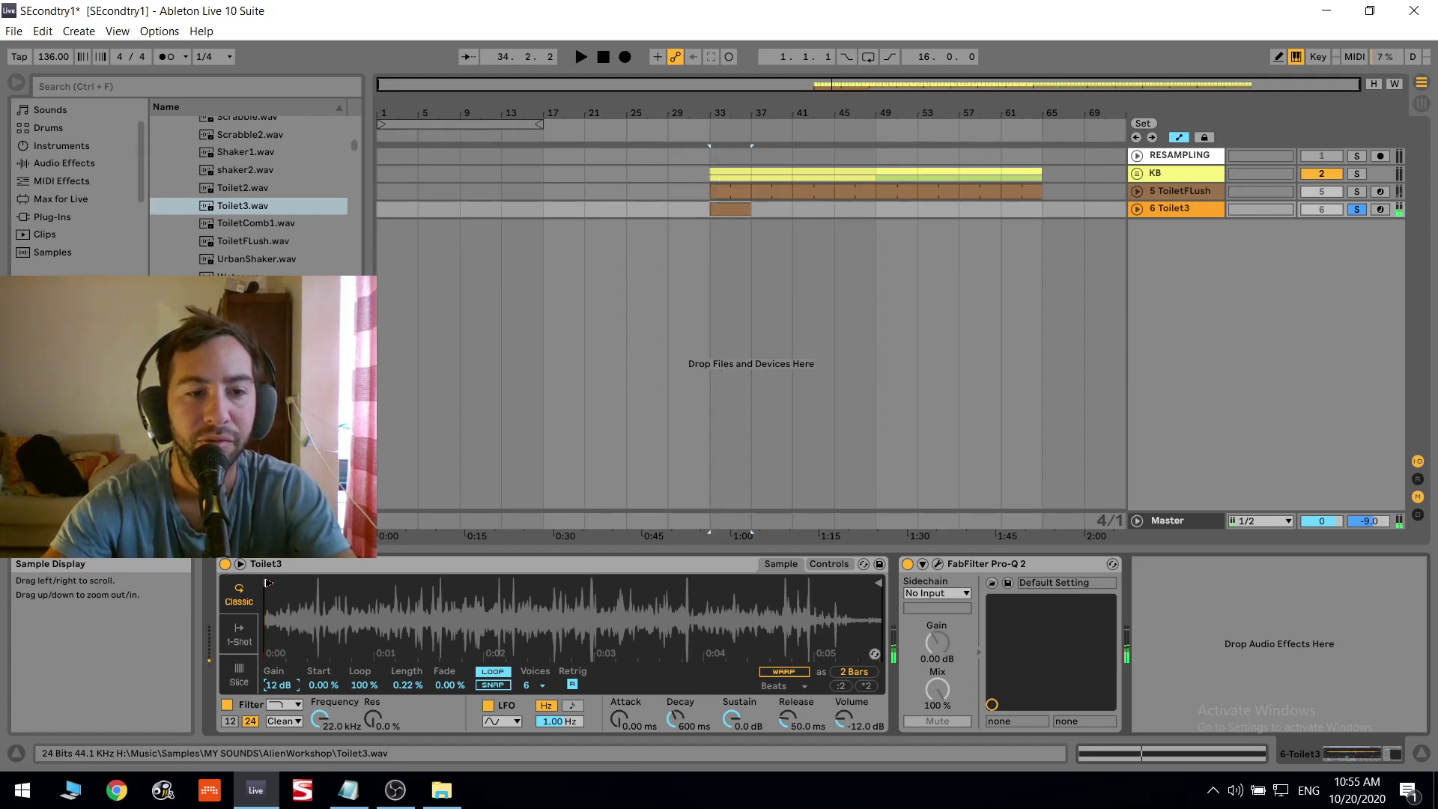
Set Simpler's sample start to 10.9% while listening to the Toilet3 clip.
drag(324, 684, 323, 670)
key(space)
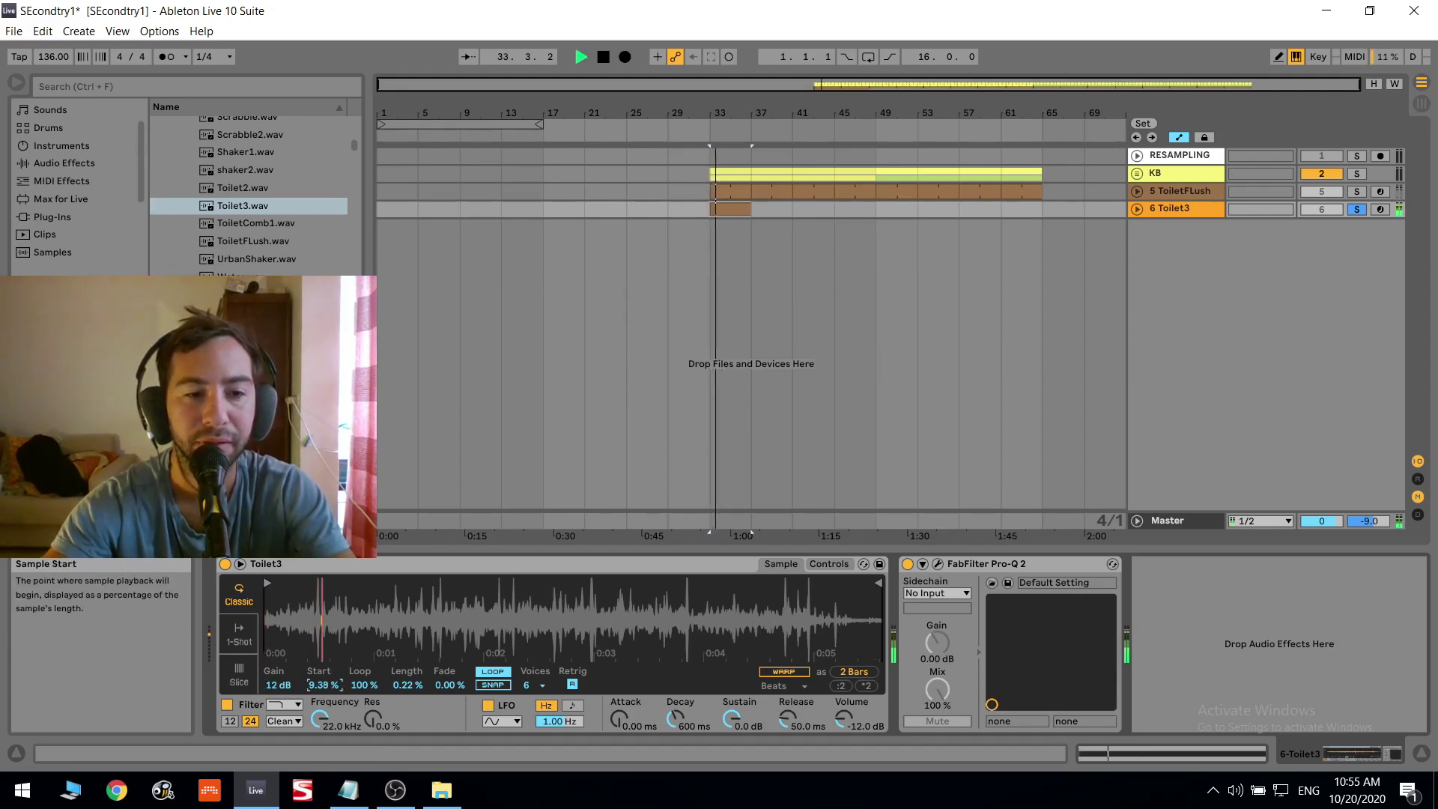
drag(323, 685, 324, 679)
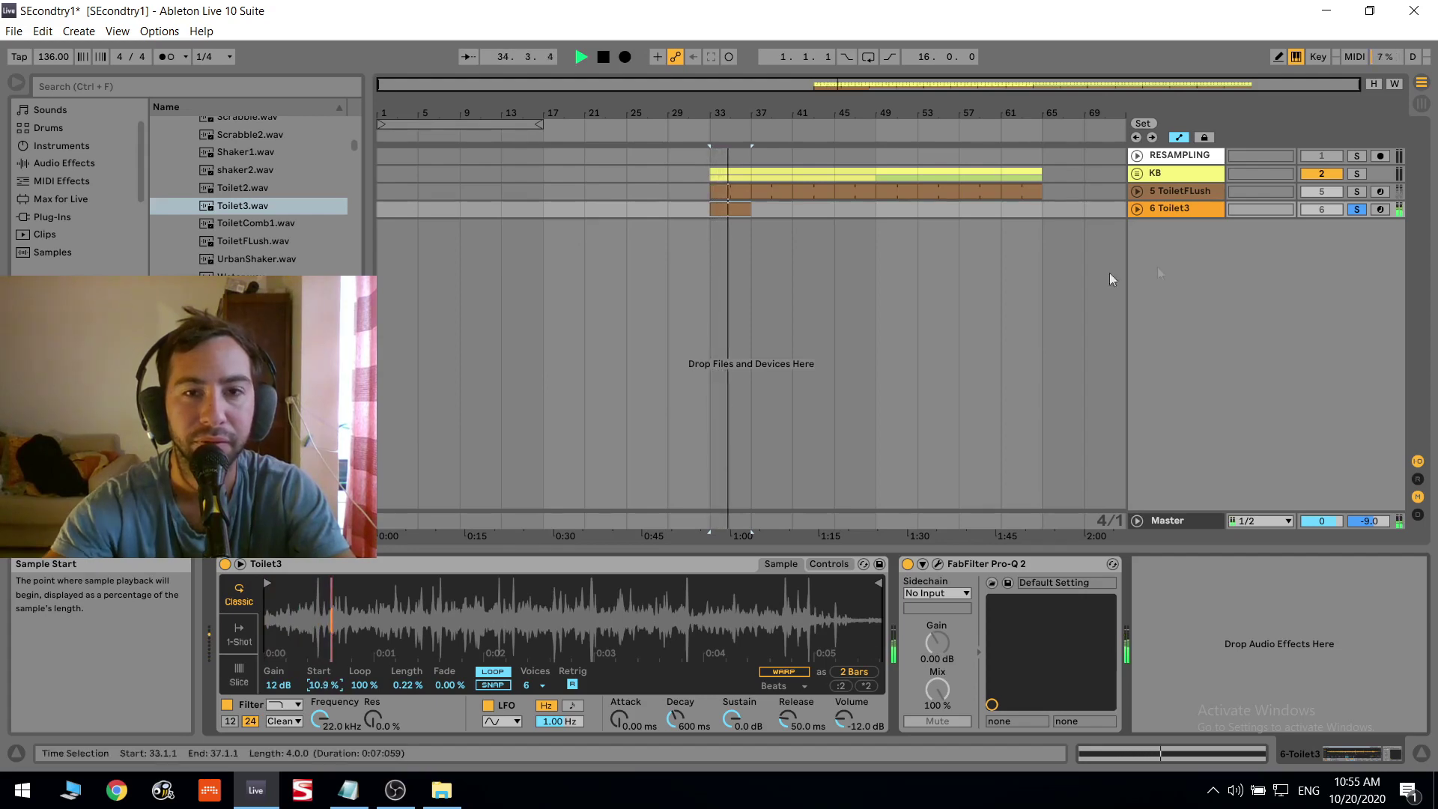
key(space)
key(space)
Unfold the Toilet3 track, extend its clip to eight bars ending at 41.1.1, and stretch the note across its full length.
click(1137, 209)
key(space)
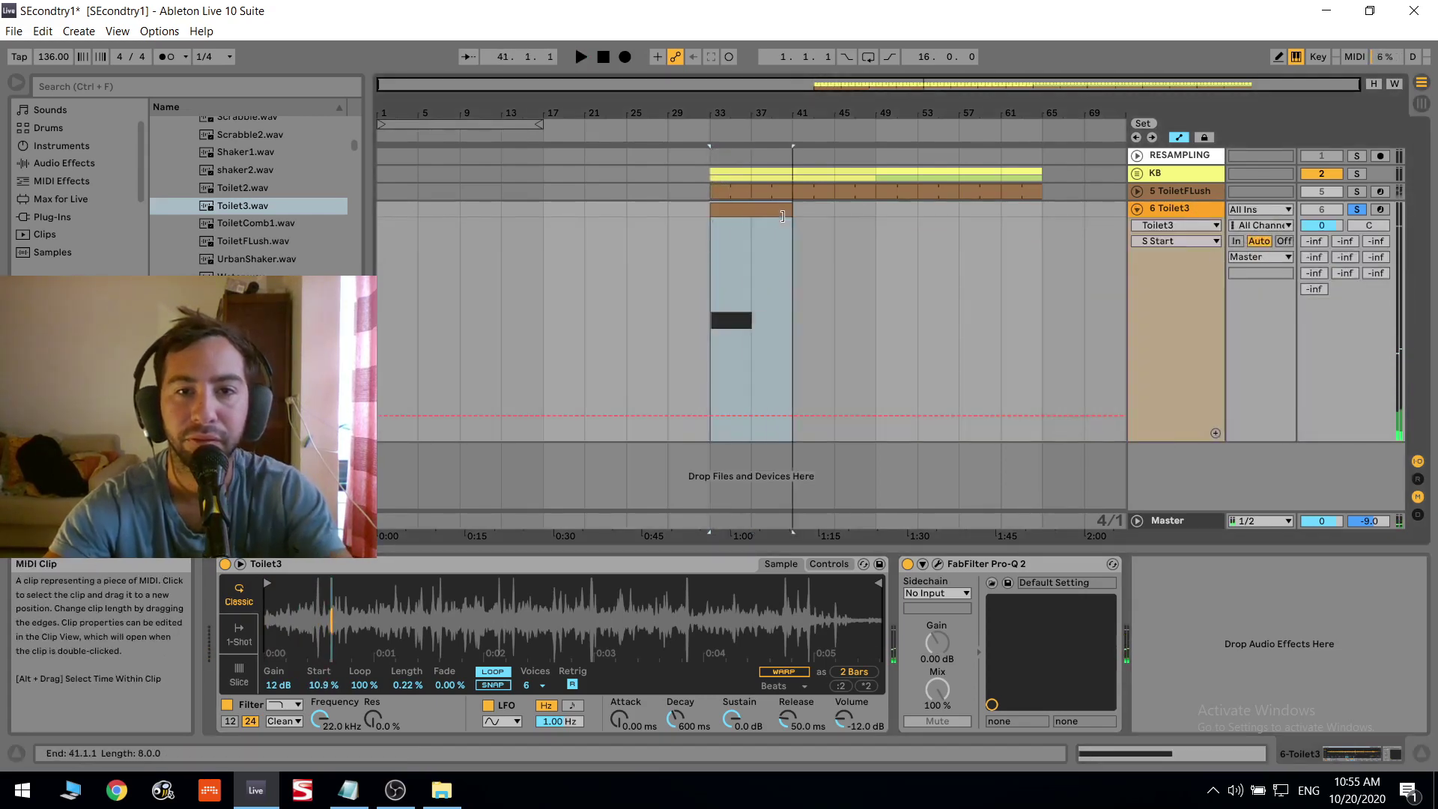
double_click(747, 215)
drag(1015, 335, 1425, 332)
double_click(1175, 159)
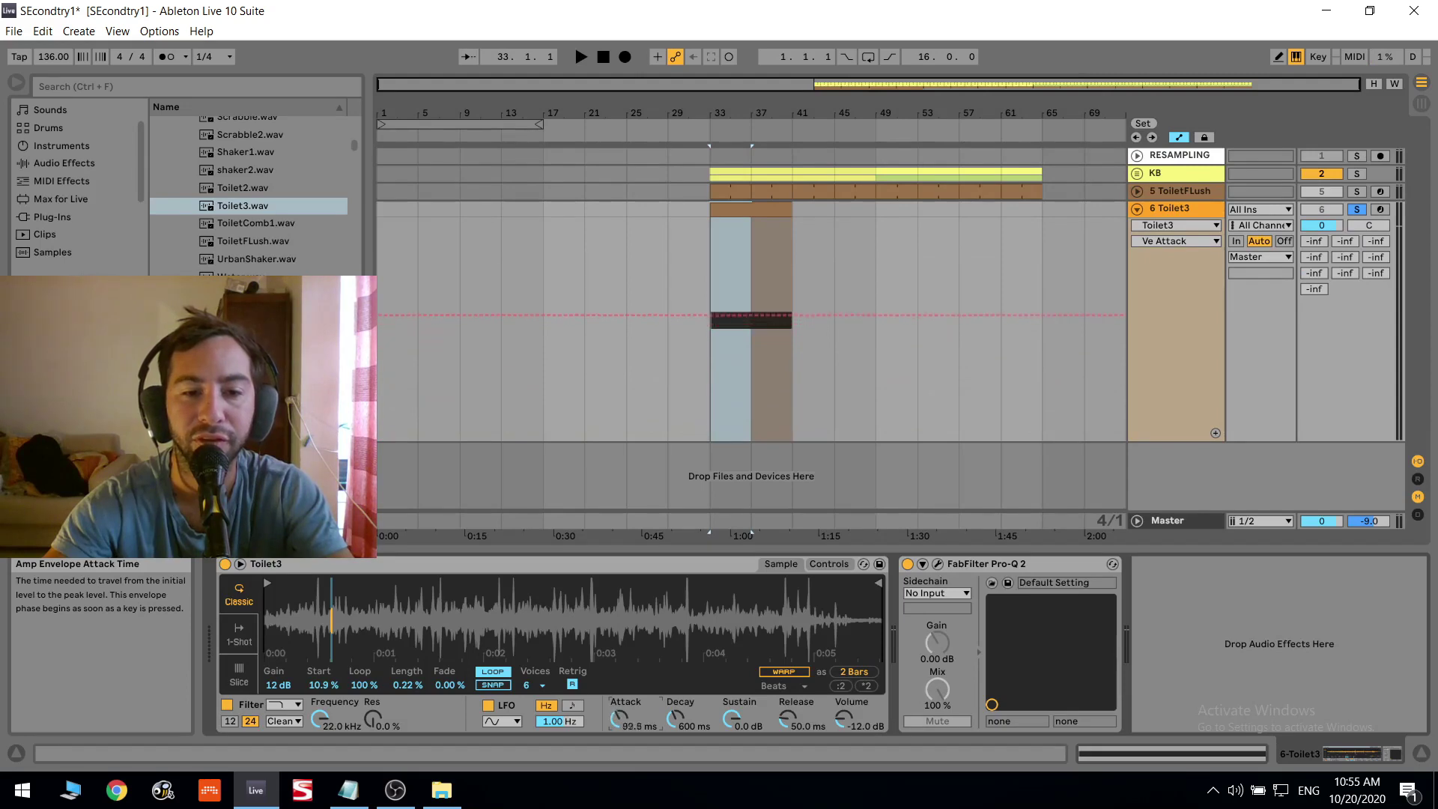
Set Simpler's volume envelope to 3.82 s attack, 12.7 s decay, -inf dB sustain and 10.7 s release.
key(space)
drag(620, 719, 620, 666)
drag(732, 717, 732, 786)
drag(675, 717, 676, 652)
drag(788, 717, 789, 677)
key(space)
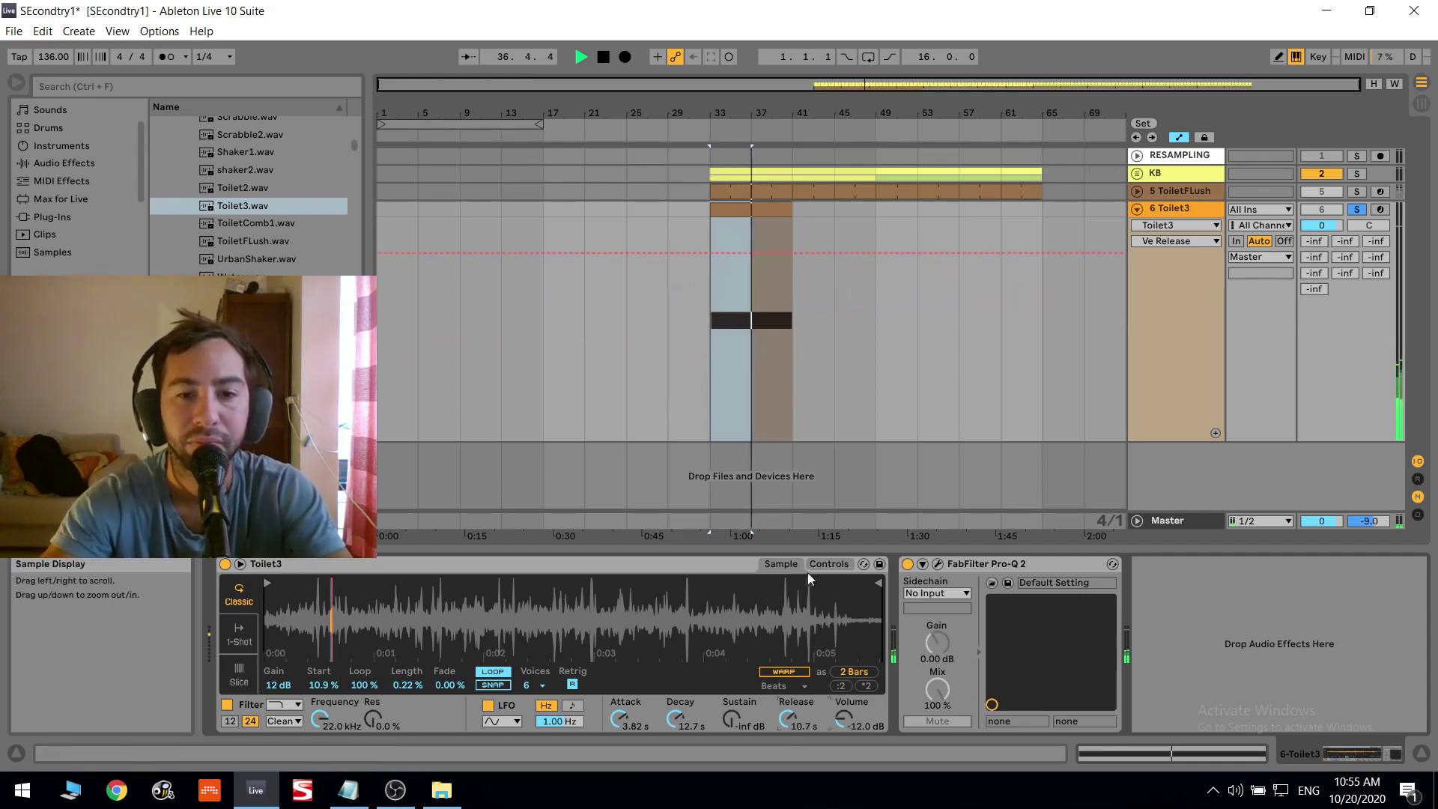
Build a sustained D#3, G3 and C4 chord across all eight bars of the Toilet3 clip and play it.
double_click(769, 210)
drag(698, 330, 647, 537)
key(space)
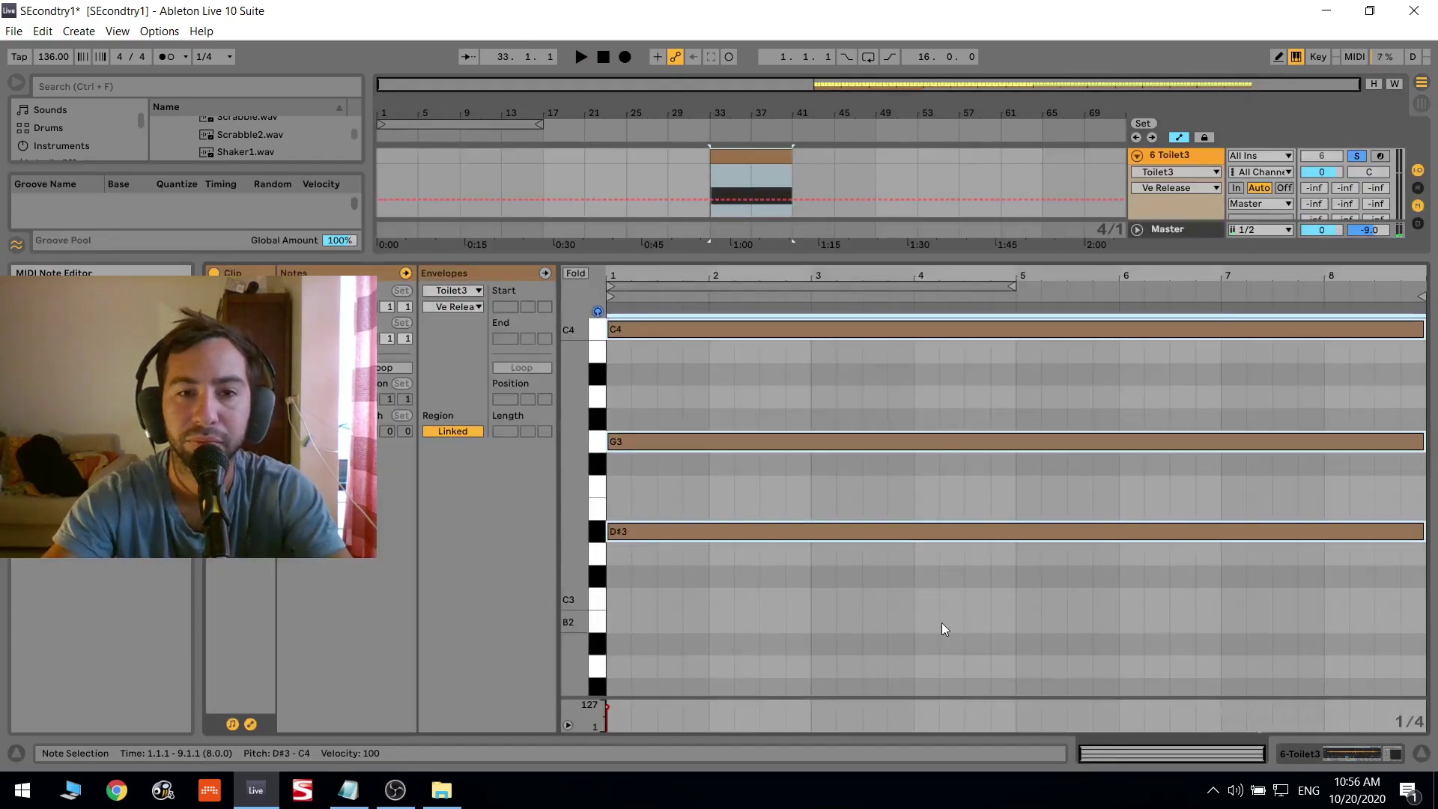
key(space)
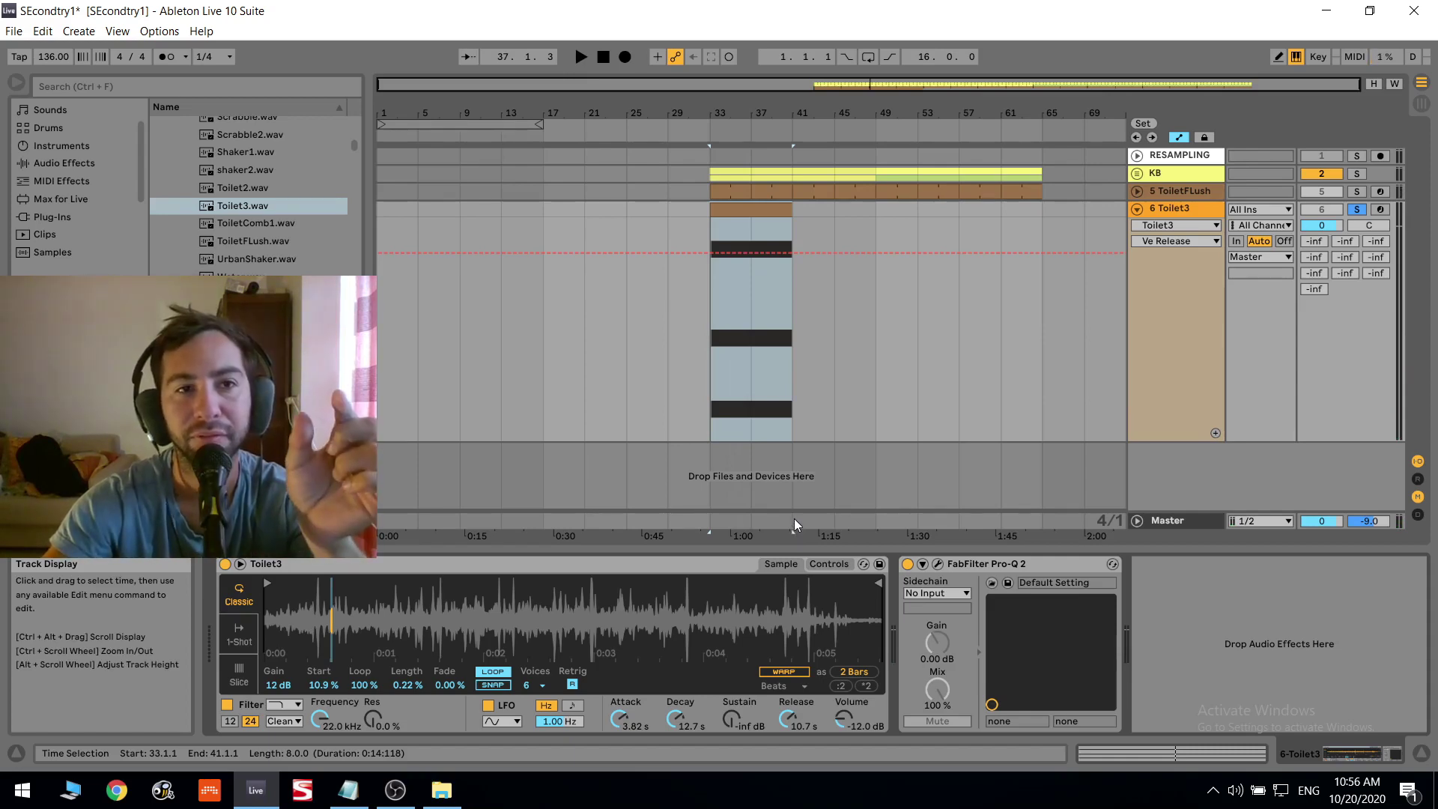
Examine the Bass track's first clip and compare it with the chord notes in the Toilet3 clip.
double_click(773, 209)
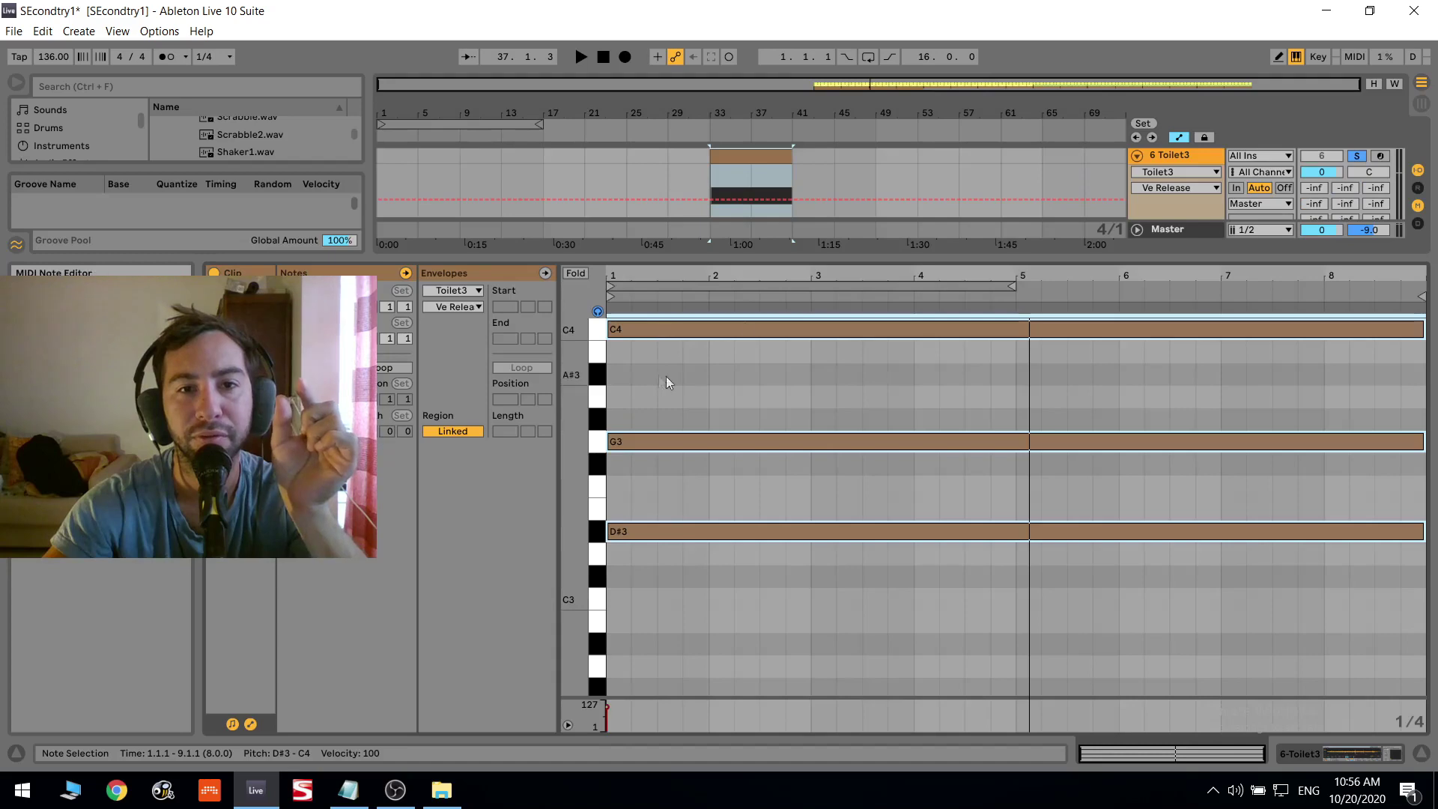
double_click(1174, 155)
click(1136, 173)
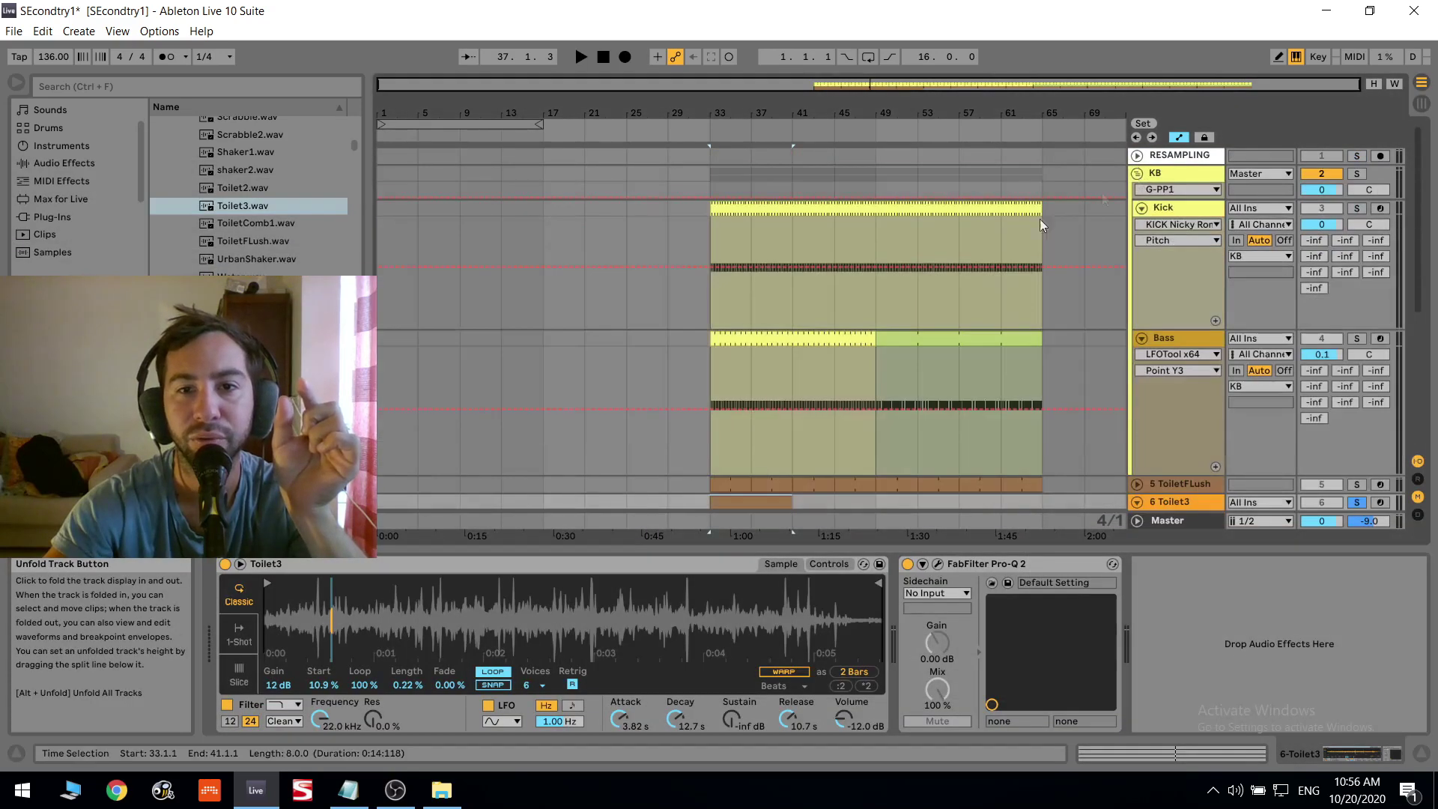
double_click(828, 334)
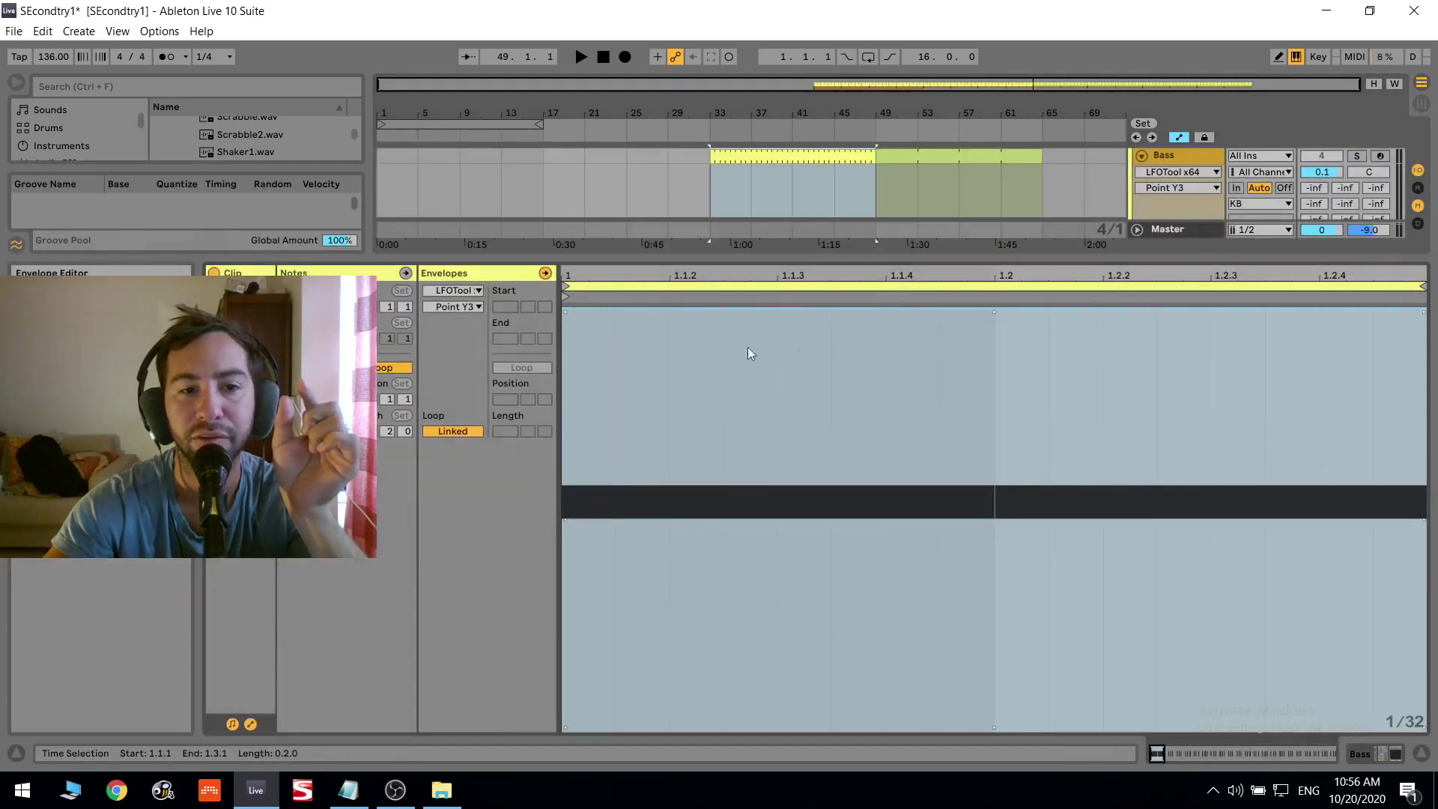
click(250, 723)
double_click(1170, 160)
scroll(1155, 164, up, 2)
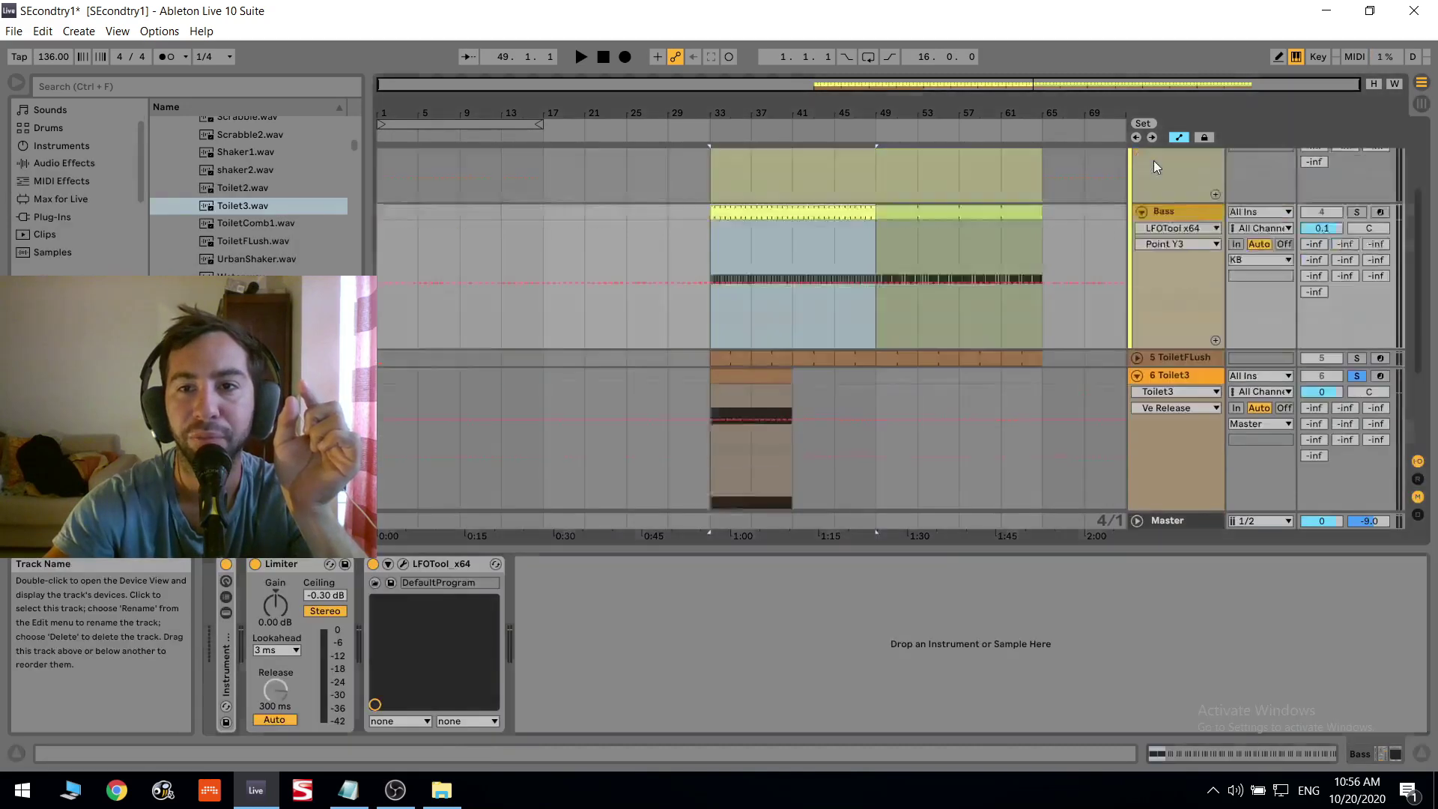
click(1139, 157)
double_click(749, 224)
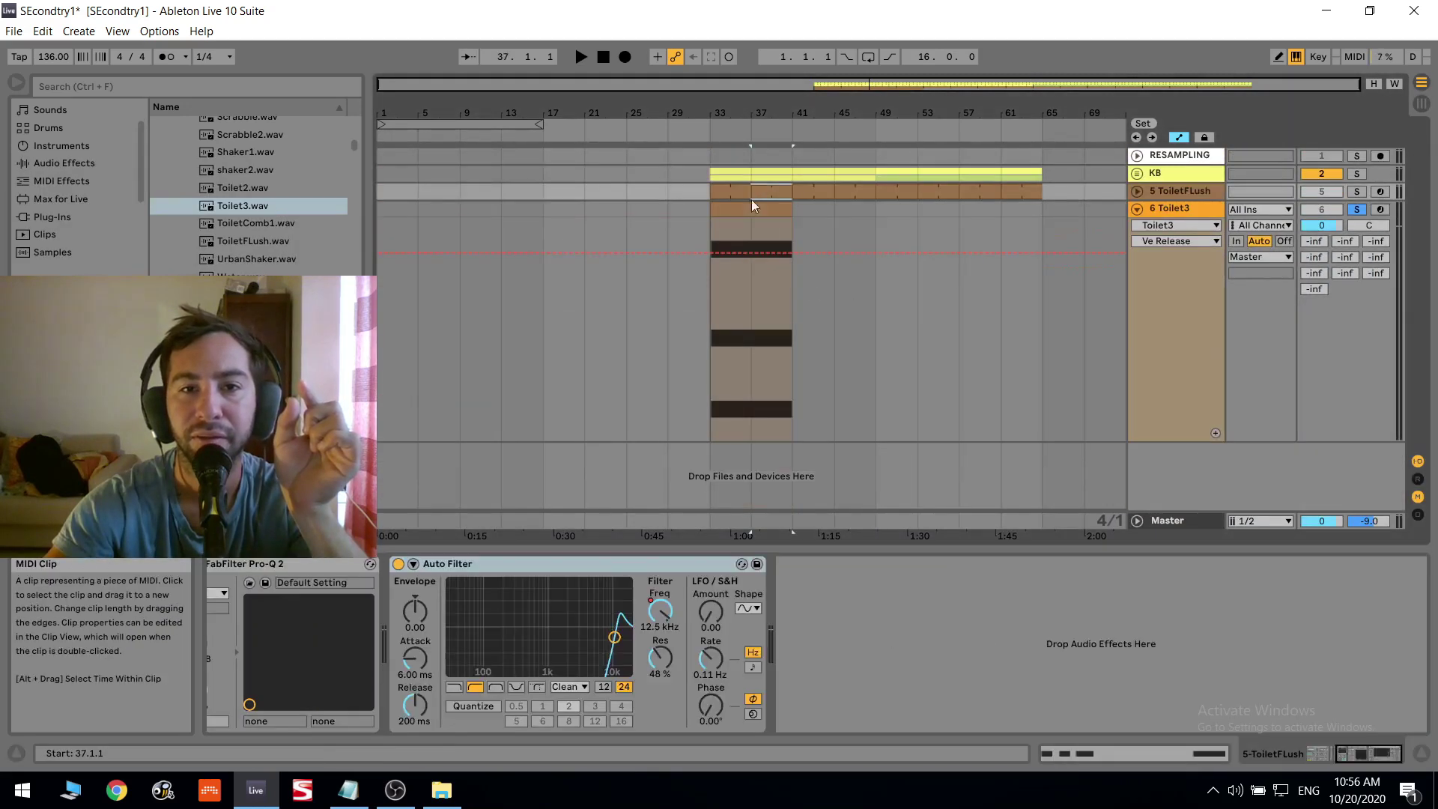
click(539, 344)
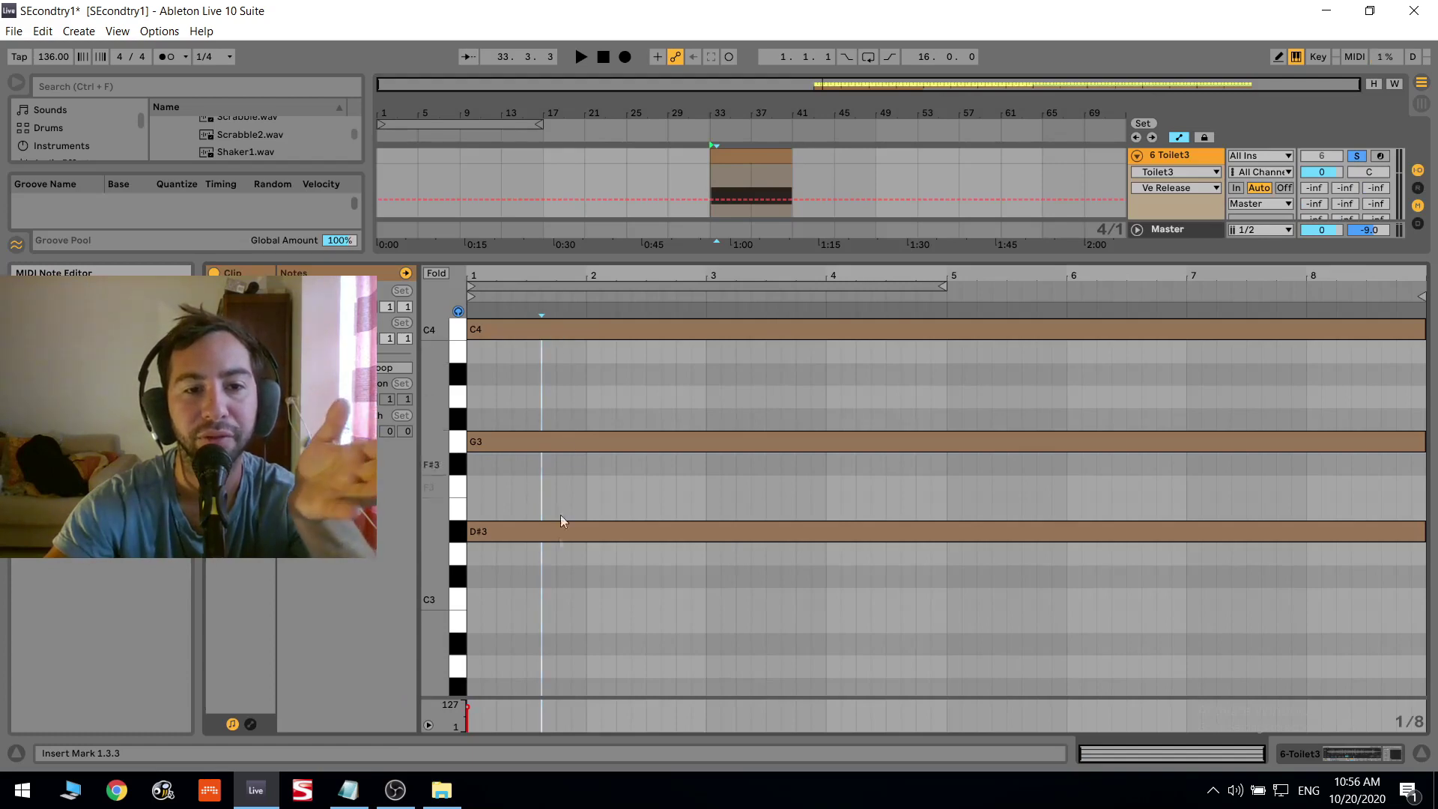
click(1159, 164)
double_click(1194, 157)
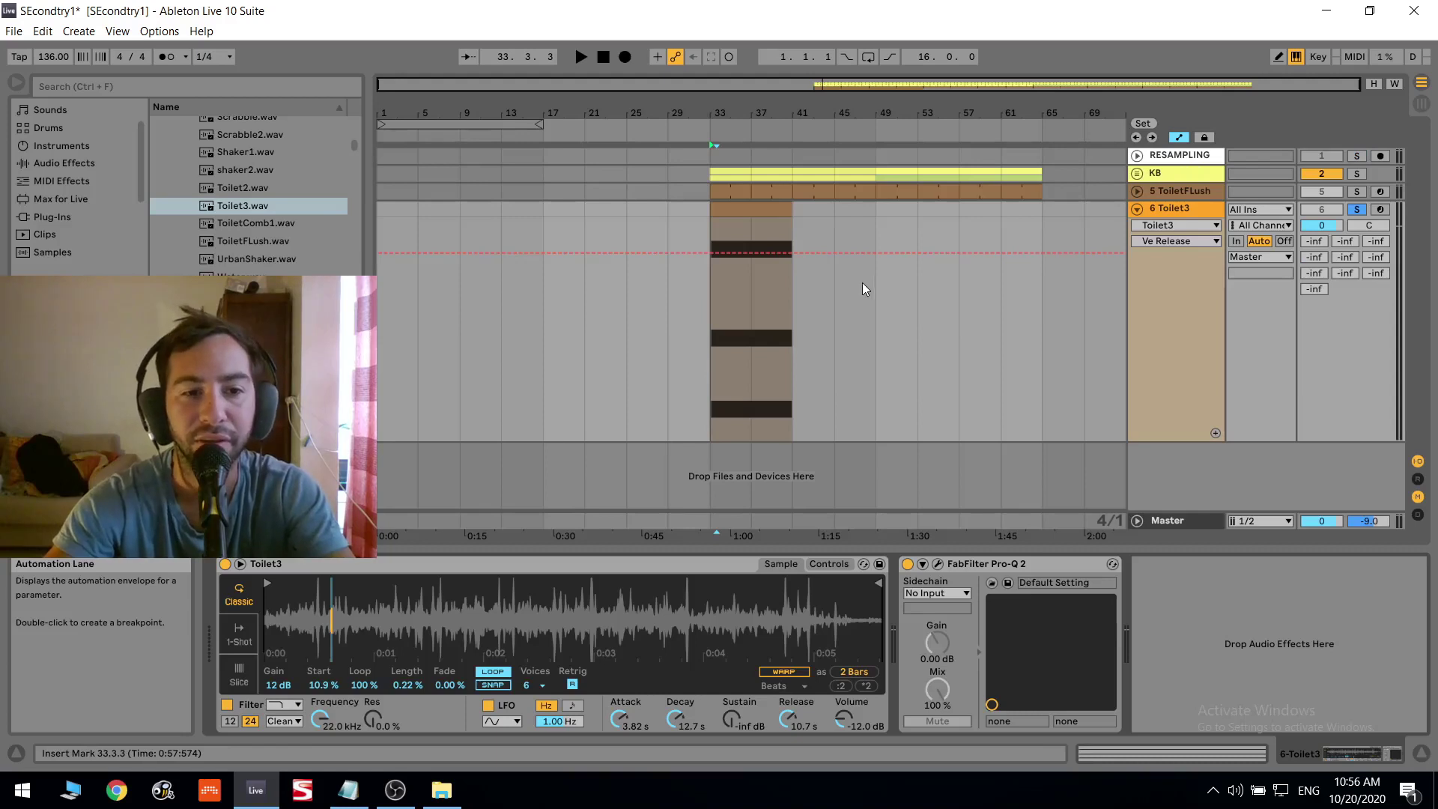
Sweep Simpler's filter cutoff down to 1.78 kHz while the Toilet3 clip plays, and restore it to 22.0 kHz.
click(770, 215)
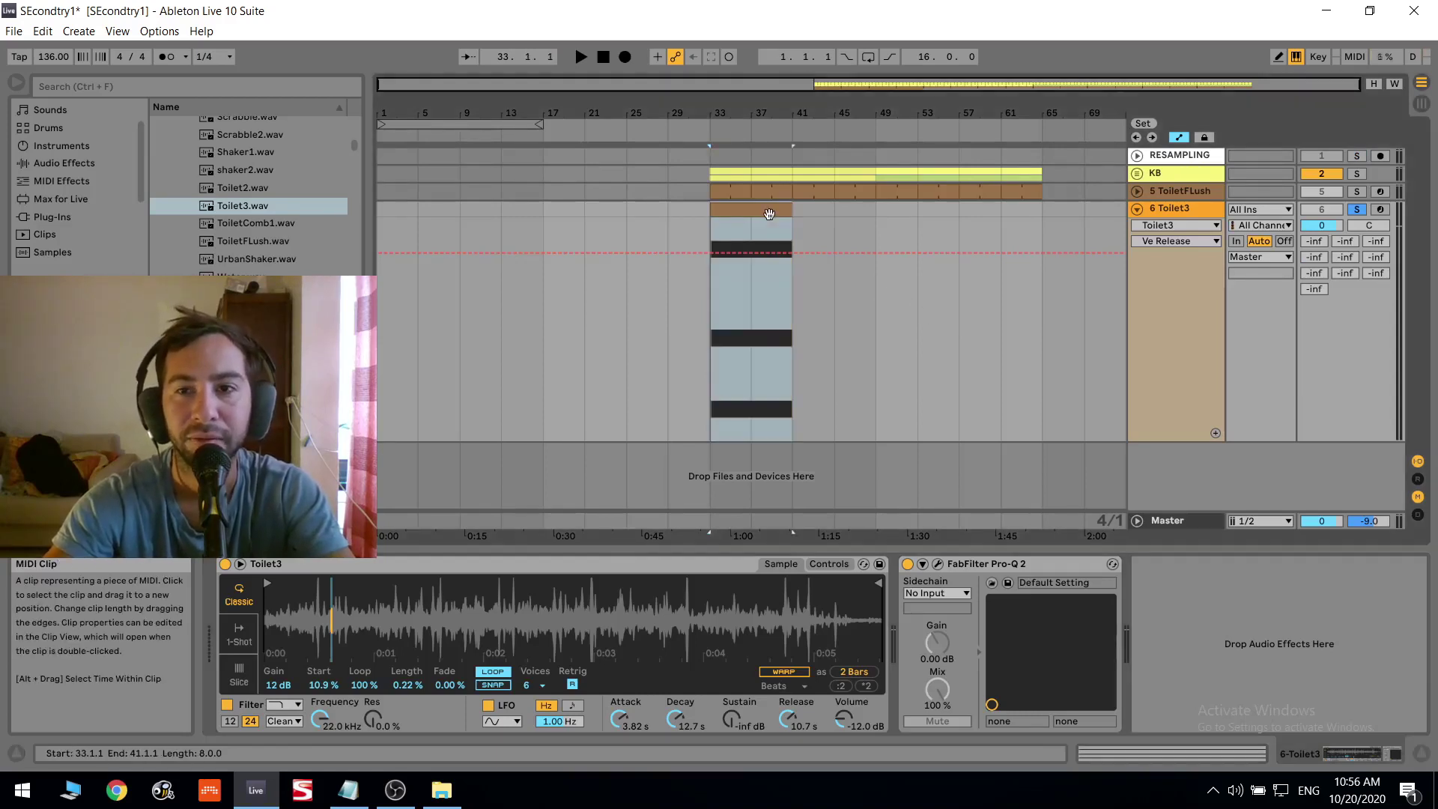
key(a)
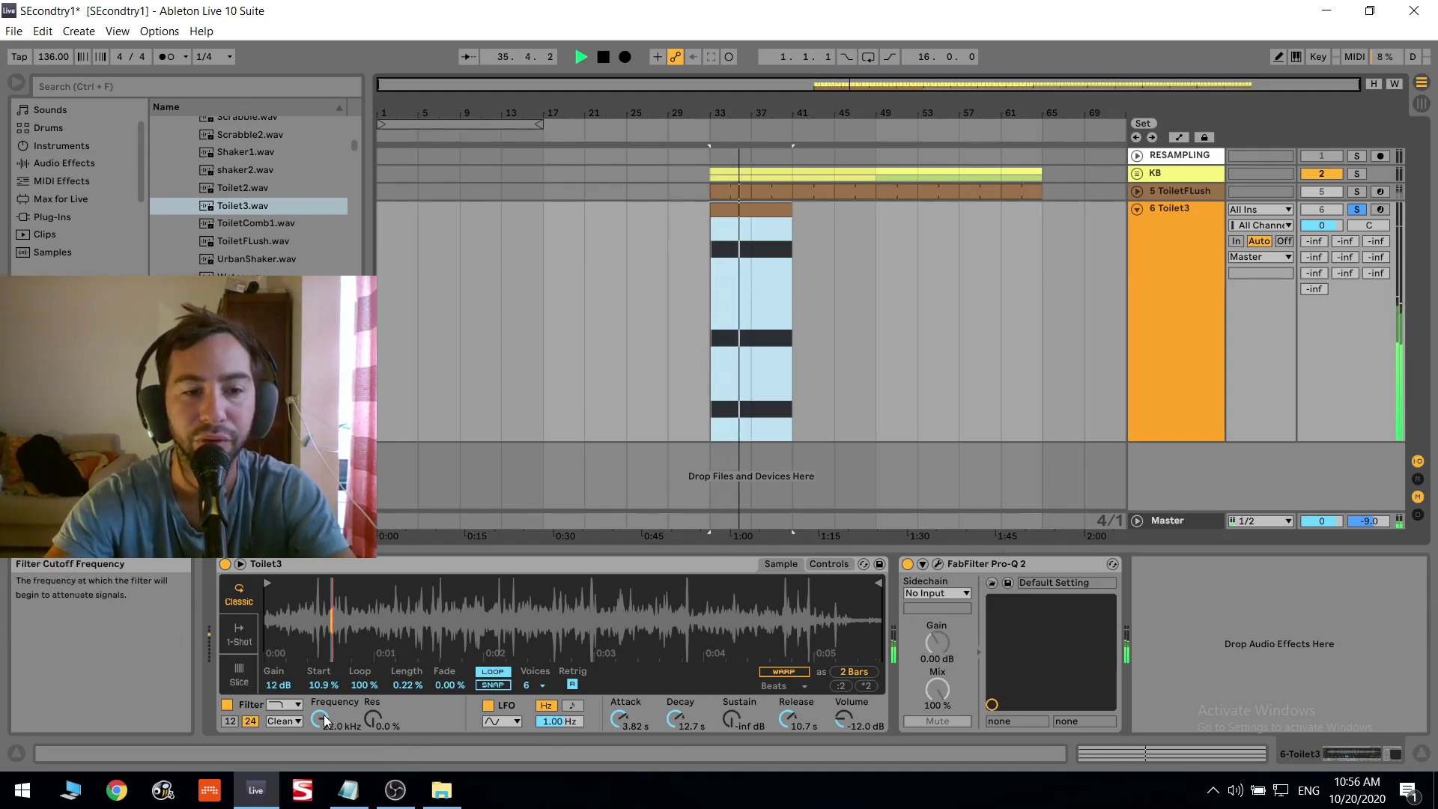
drag(320, 717, 319, 745)
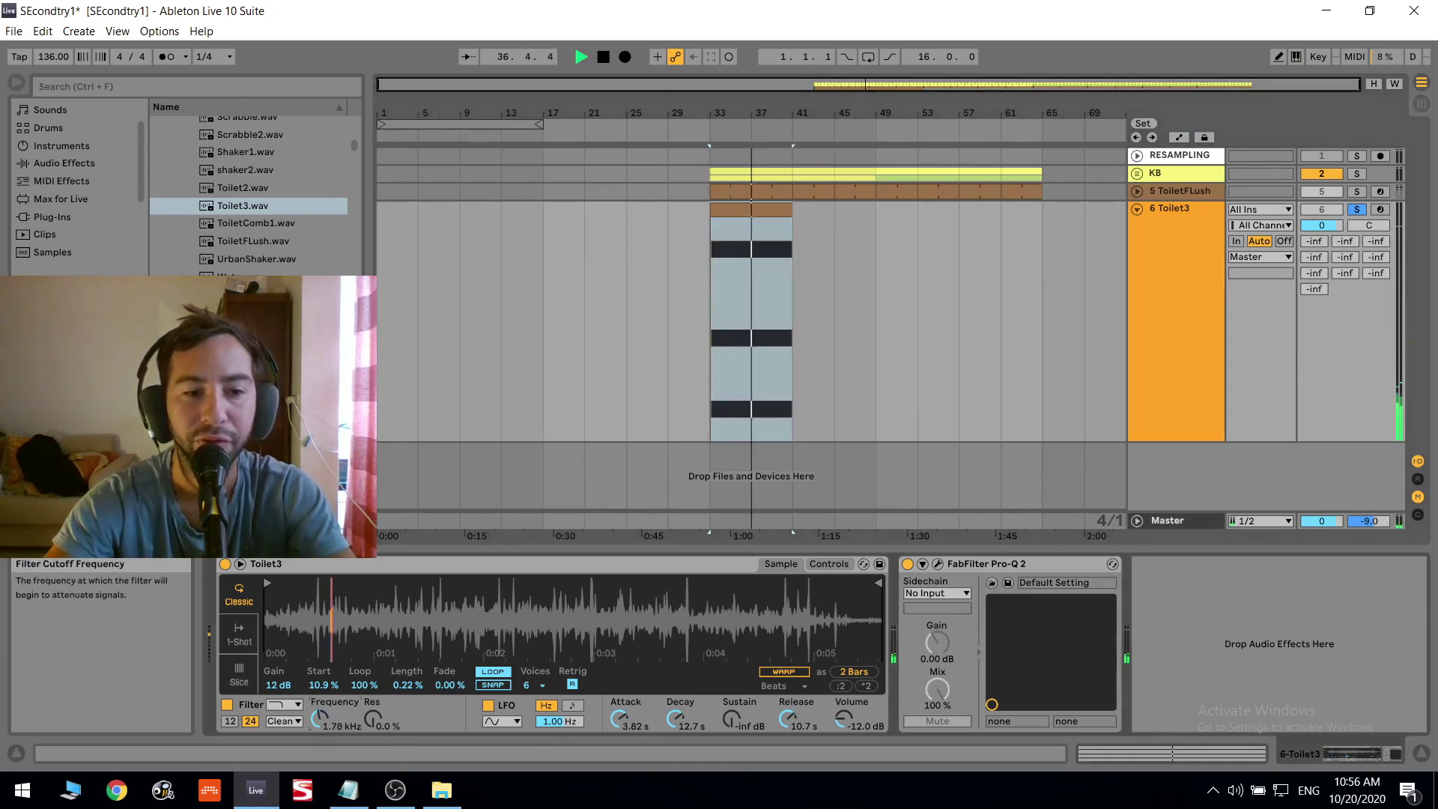
drag(319, 717, 320, 659)
key(space)
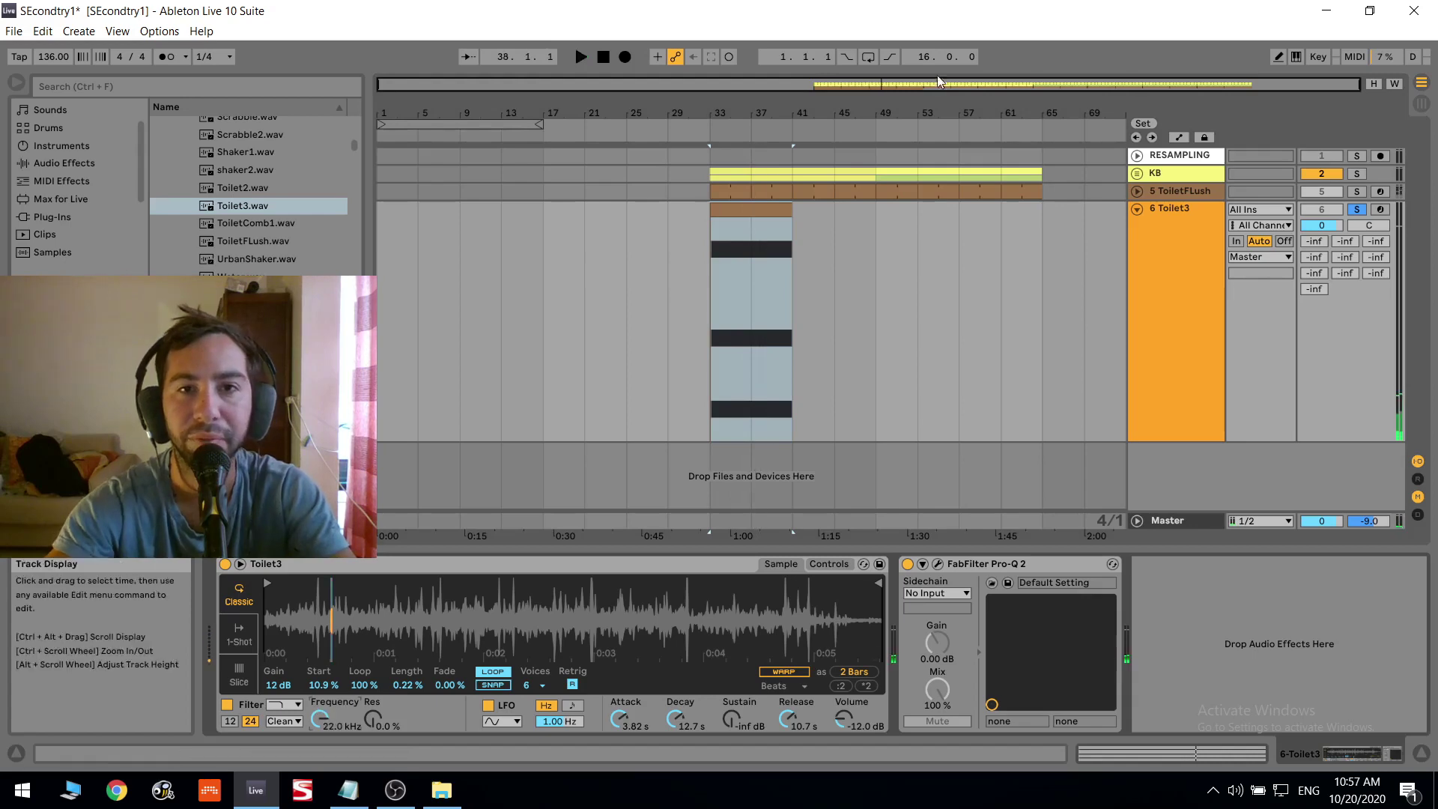
Show Simpler's sample start automation on the Toilet3 track and add a 10.9% breakpoint at 33.1.1.
drag(950, 85, 659, 588)
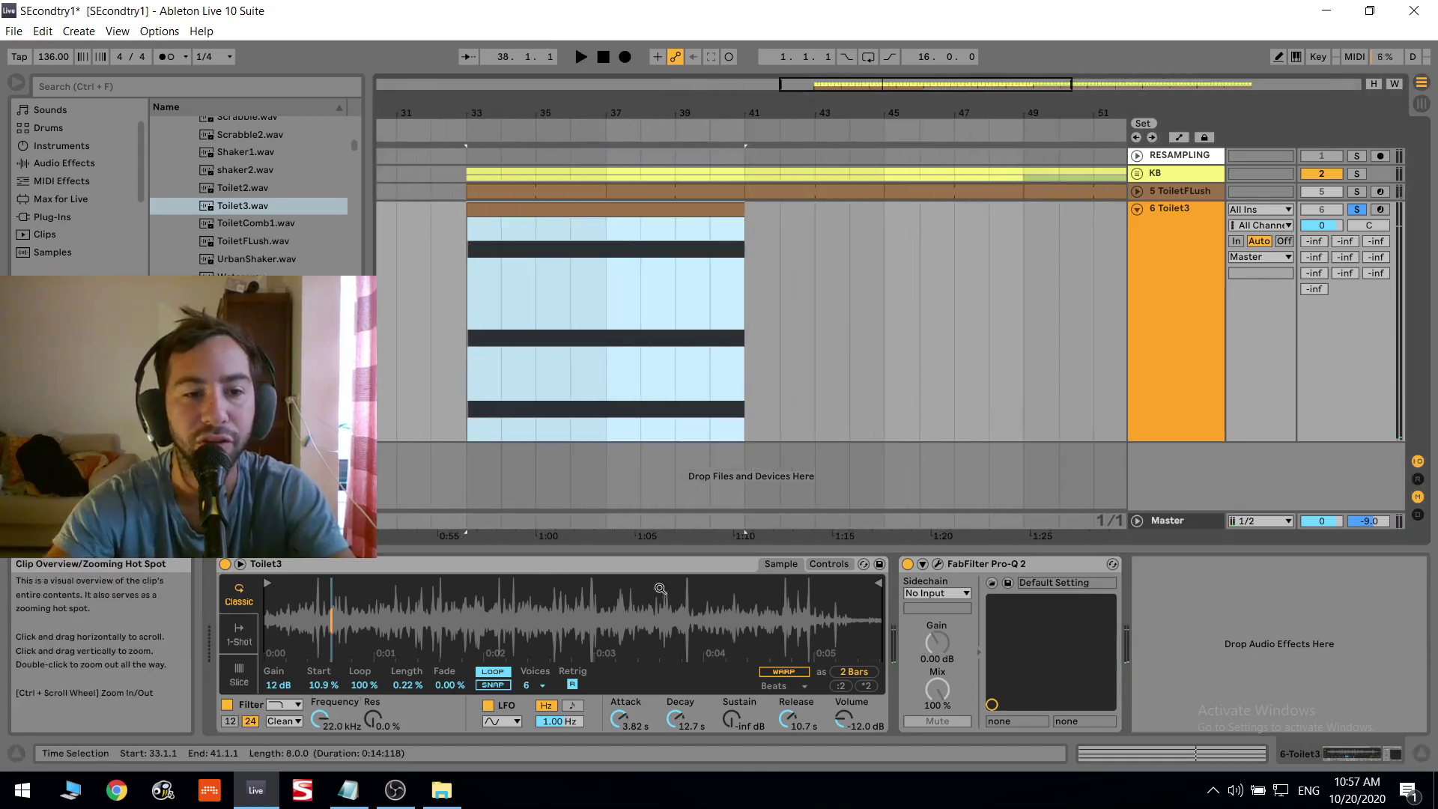
click(328, 686)
key(a)
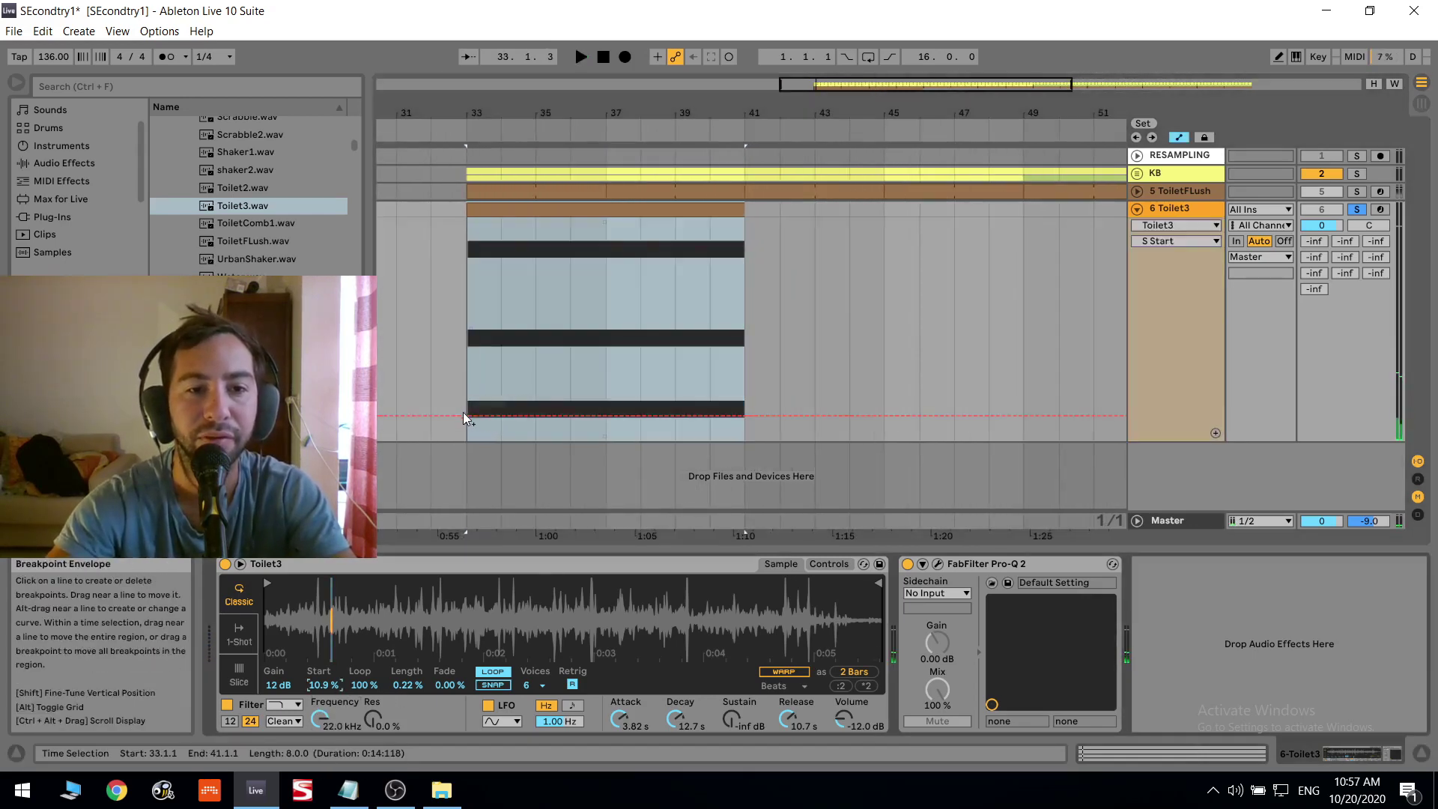
click(465, 415)
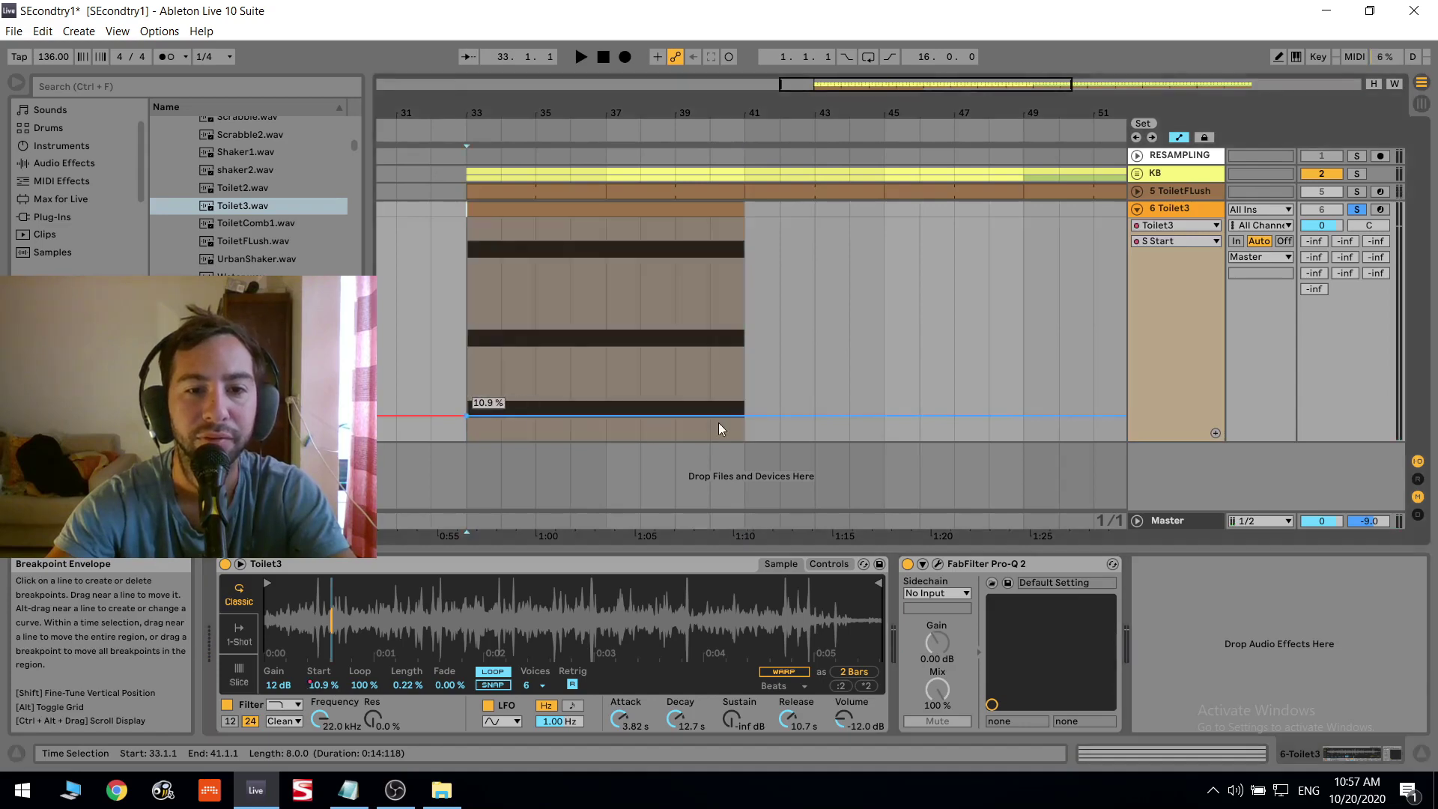
Try a steep sample start rise ending at bar 41, listen to it, and remove the end breakpoint.
drag(744, 419, 745, 313)
key(space)
key(space)
click(744, 313)
key(space)
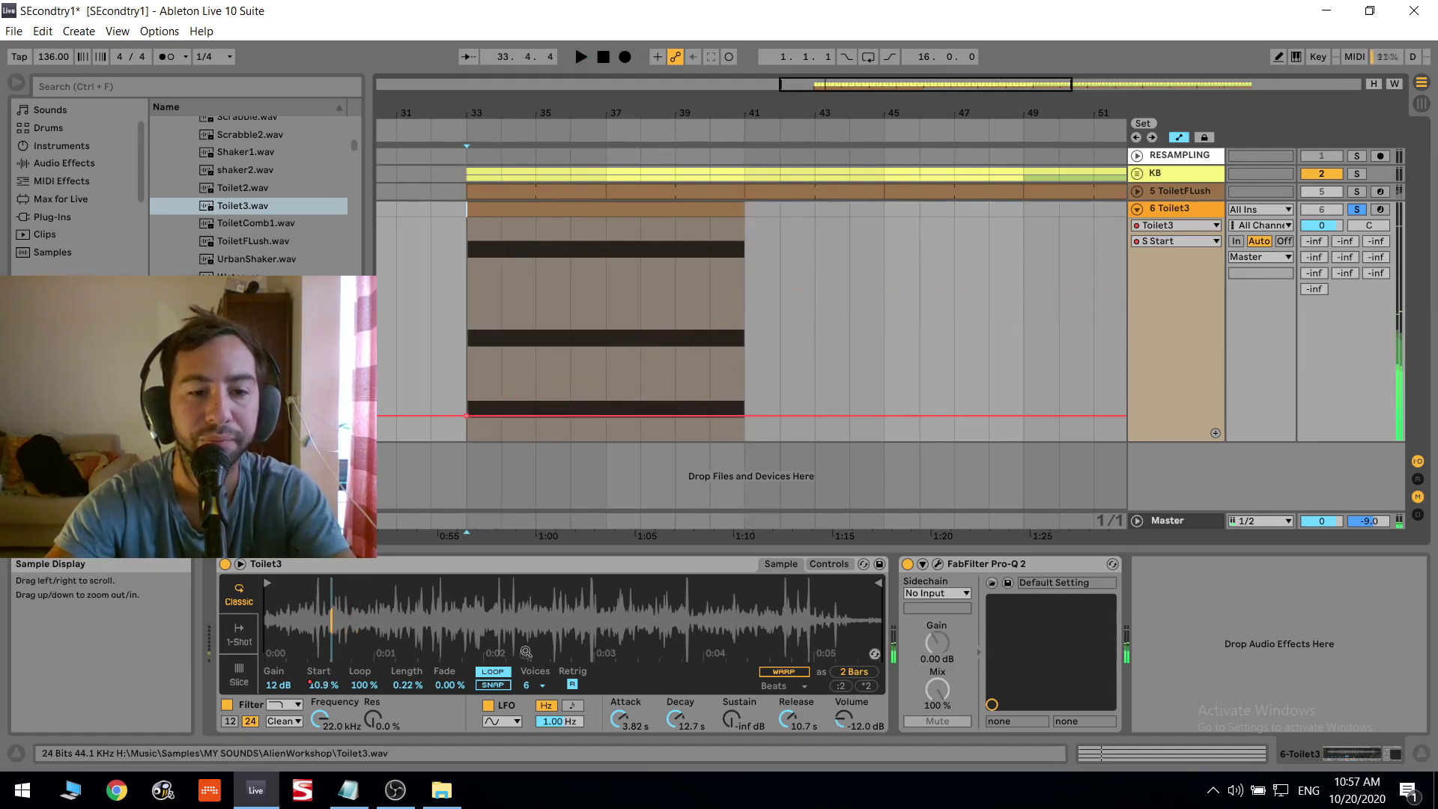
Test Simpler's Snap option during playback, and automate a gentle sample start rise from bar 33 to bar 41.
click(500, 683)
key(space)
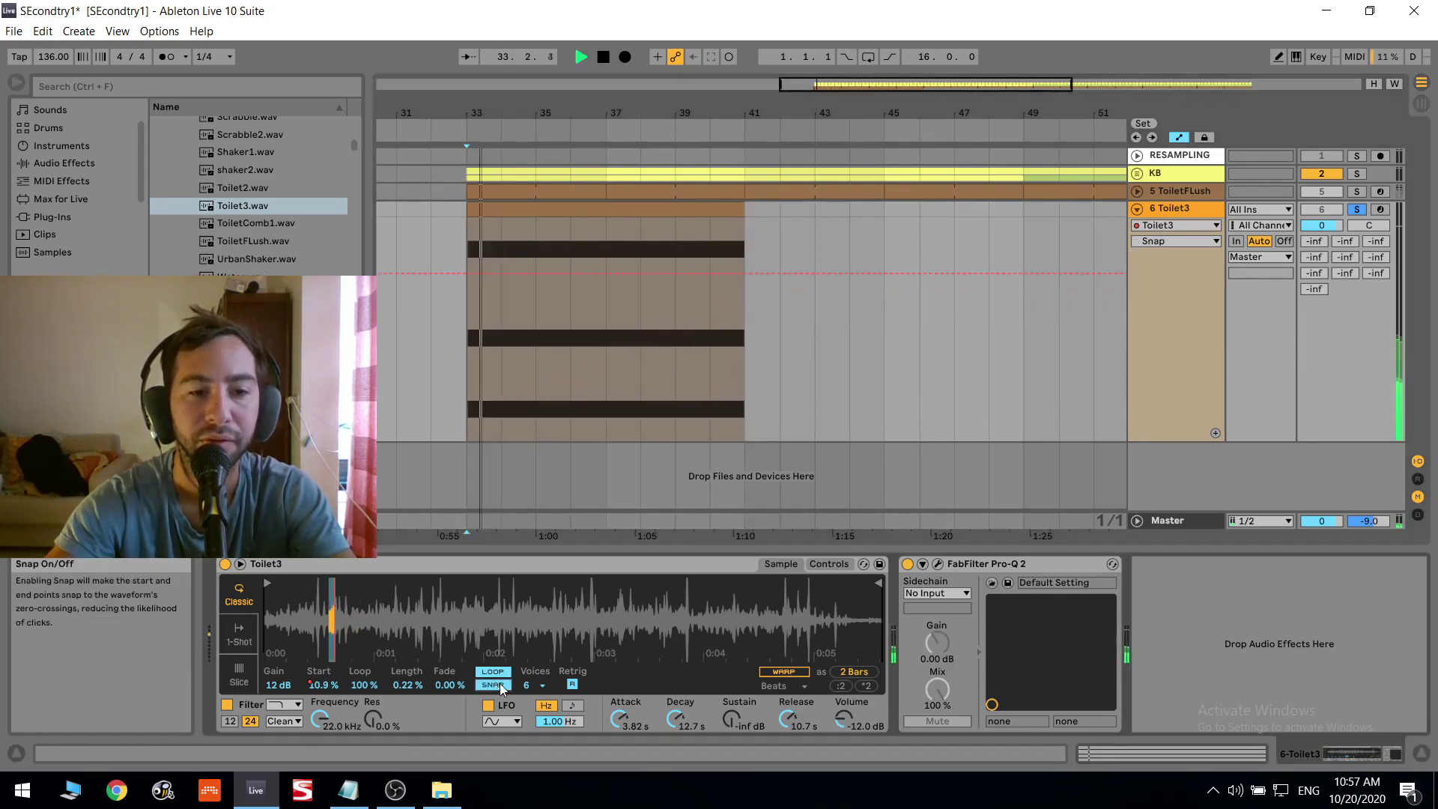
key(space)
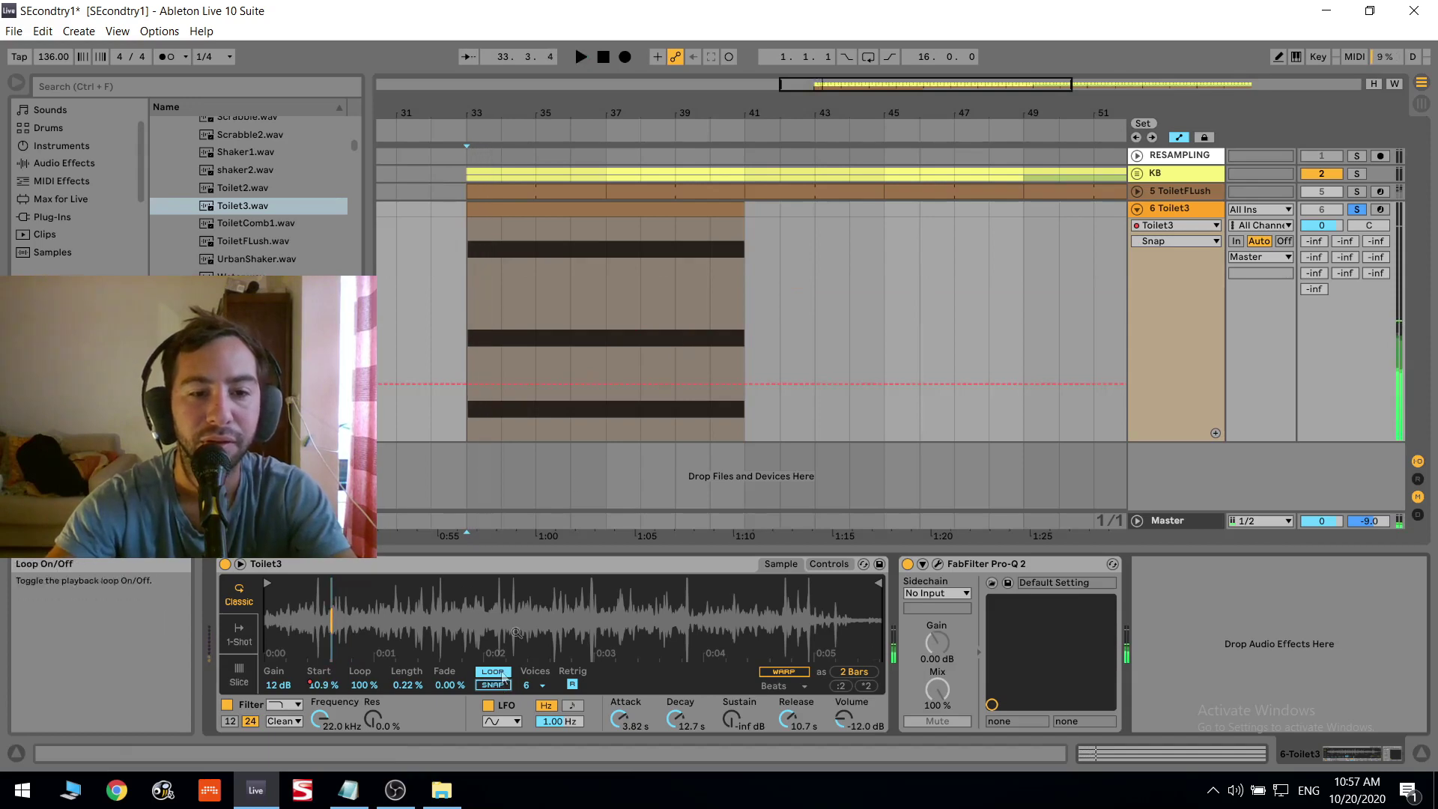
click(322, 685)
drag(744, 414, 744, 398)
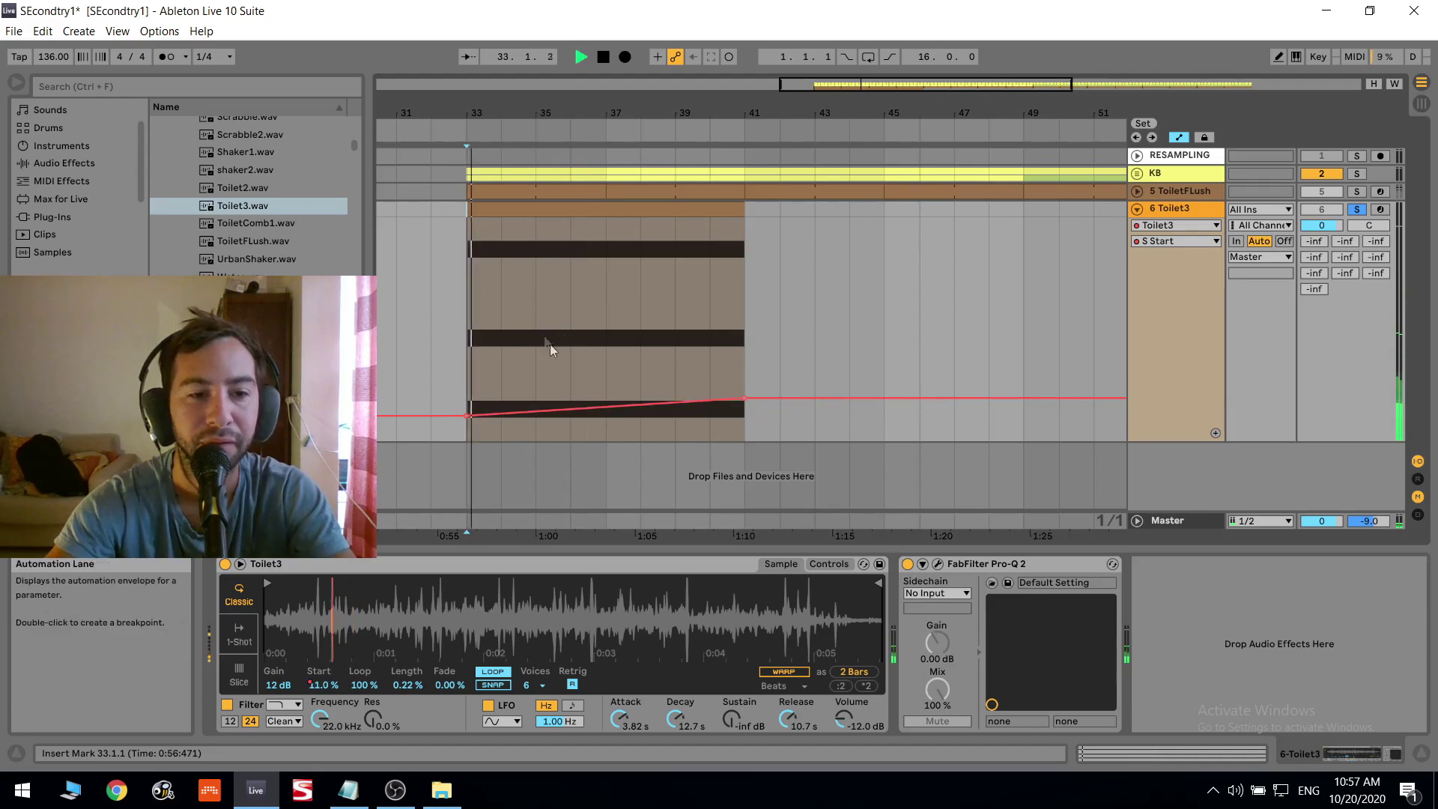
Insert a Compressor between Simpler and FabFilter Pro-Q 2 and lower its threshold to -29.0 dB.
click(65, 181)
click(75, 162)
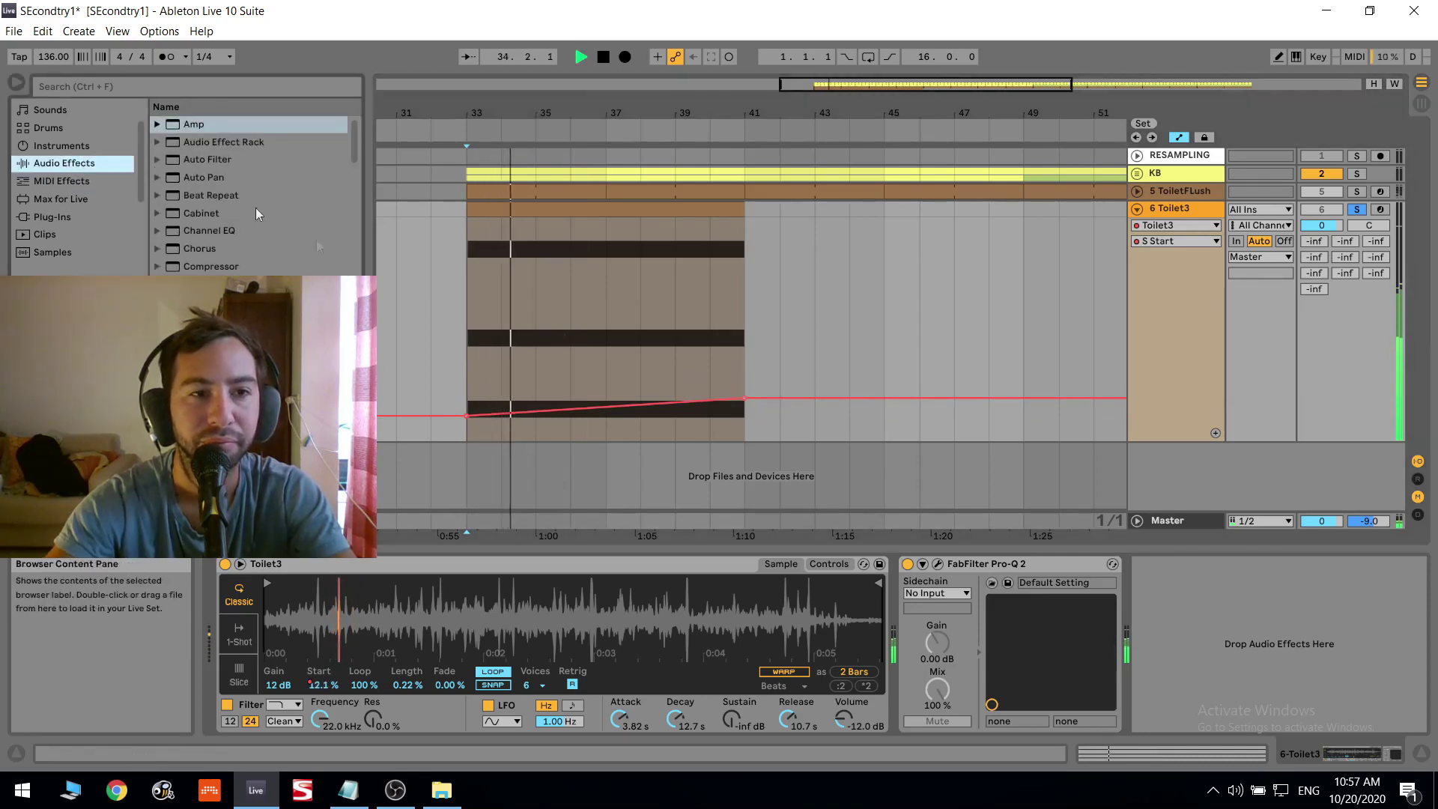
scroll(203, 217, down, 2)
drag(202, 191, 858, 567)
drag(984, 606, 984, 669)
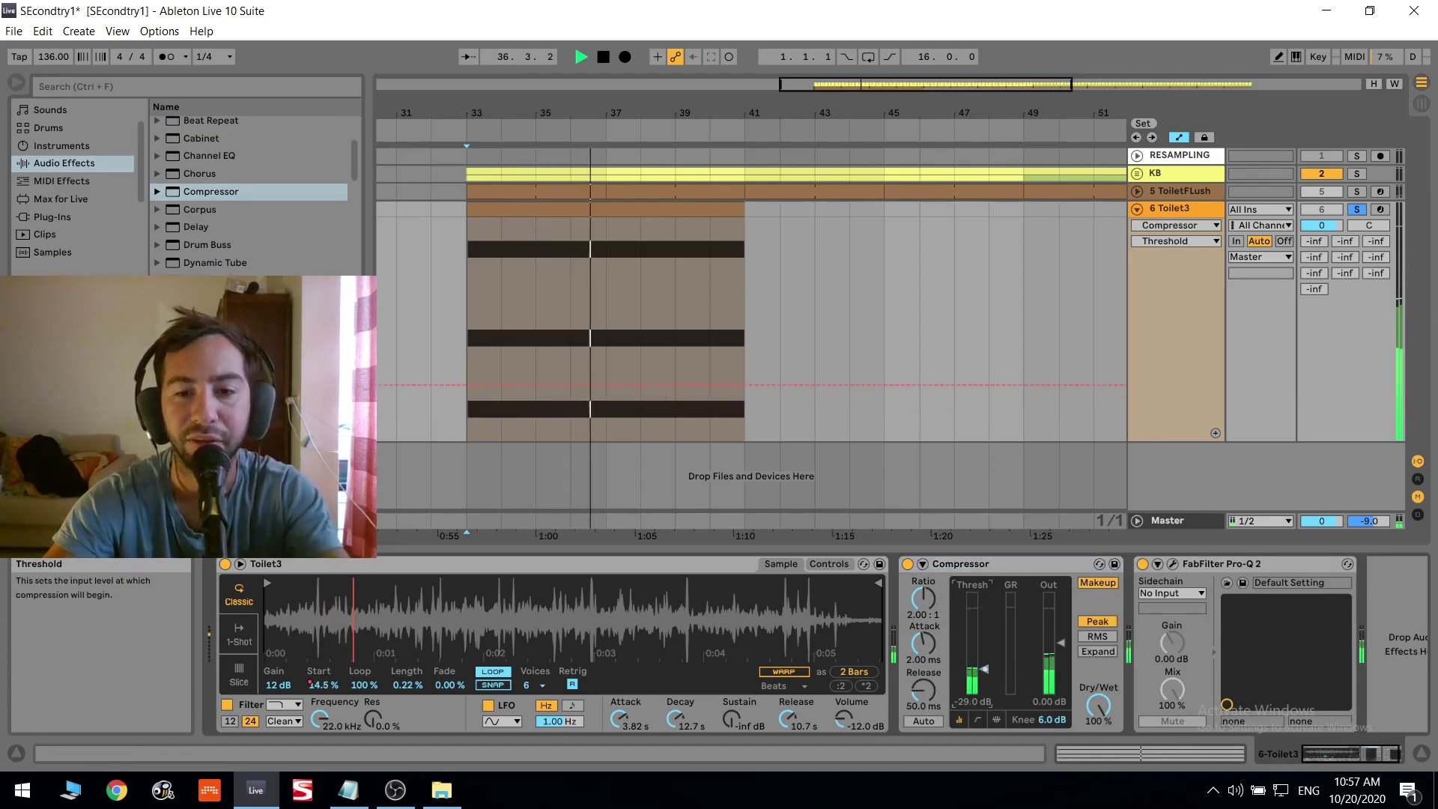
Switch off the Compressor's makeup gain and set its ratio to 5.06:1 and release to 1.07 s.
click(1107, 586)
key(space)
key(space)
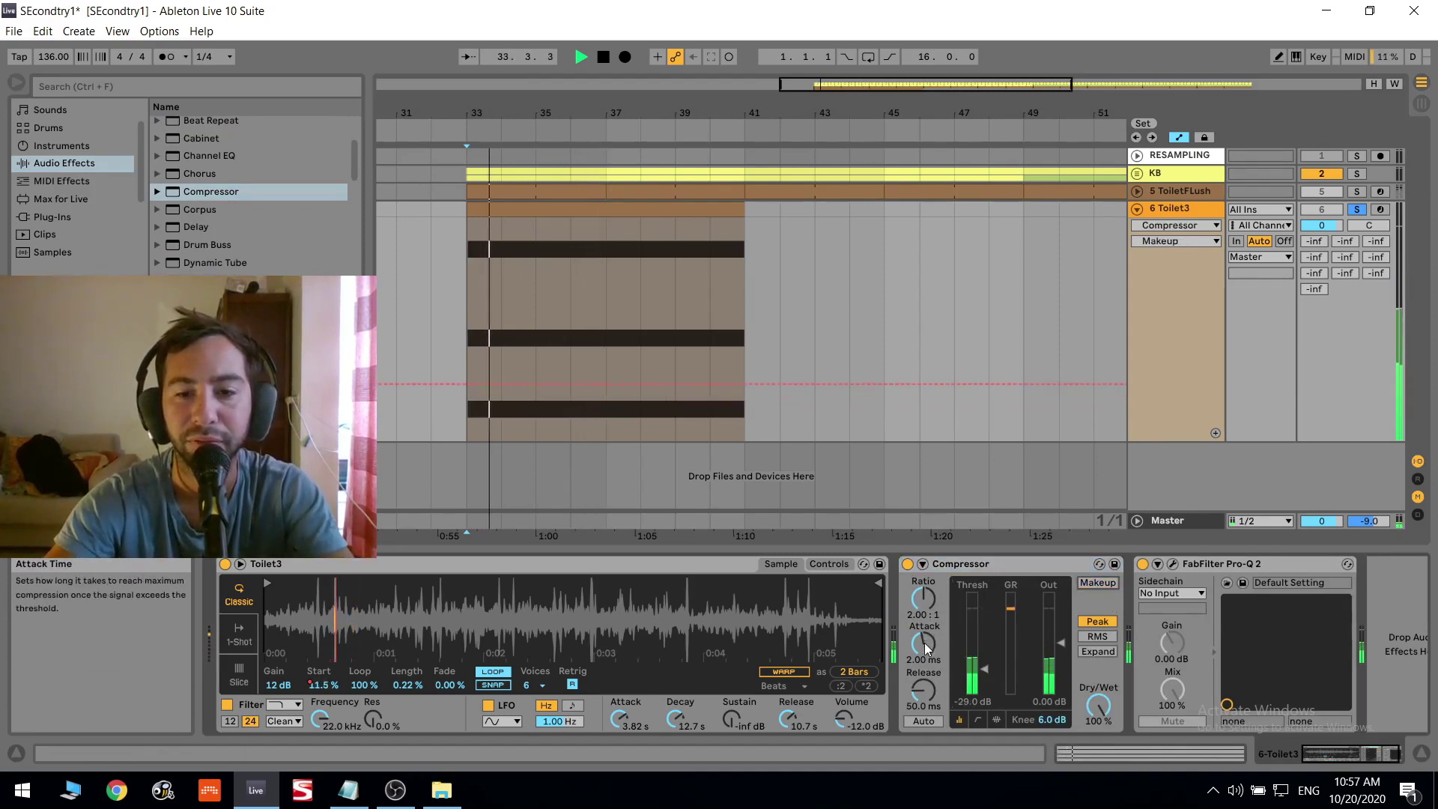
drag(923, 597, 923, 581)
drag(924, 689, 923, 659)
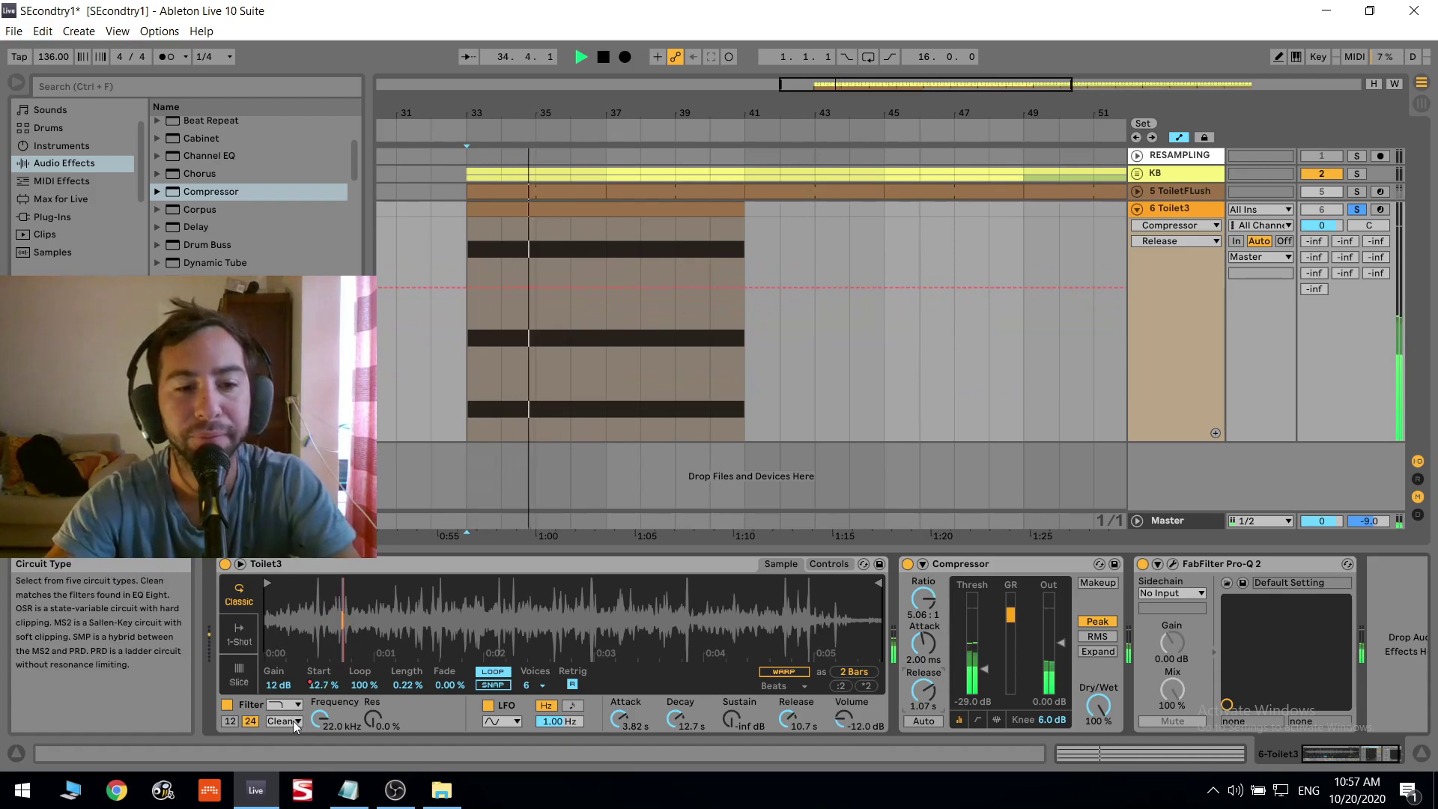
Raise the Toilet3 track volume to 3.7 dB and check the level during playback.
drag(1321, 225, 1321, 203)
key(space)
key(space)
key(space)
Lower Simpler's filter cutoff to 1.78 kHz and automate it to rise from bar 33 to 5.13 kHz at bar 35.
drag(320, 717, 319, 774)
key(space)
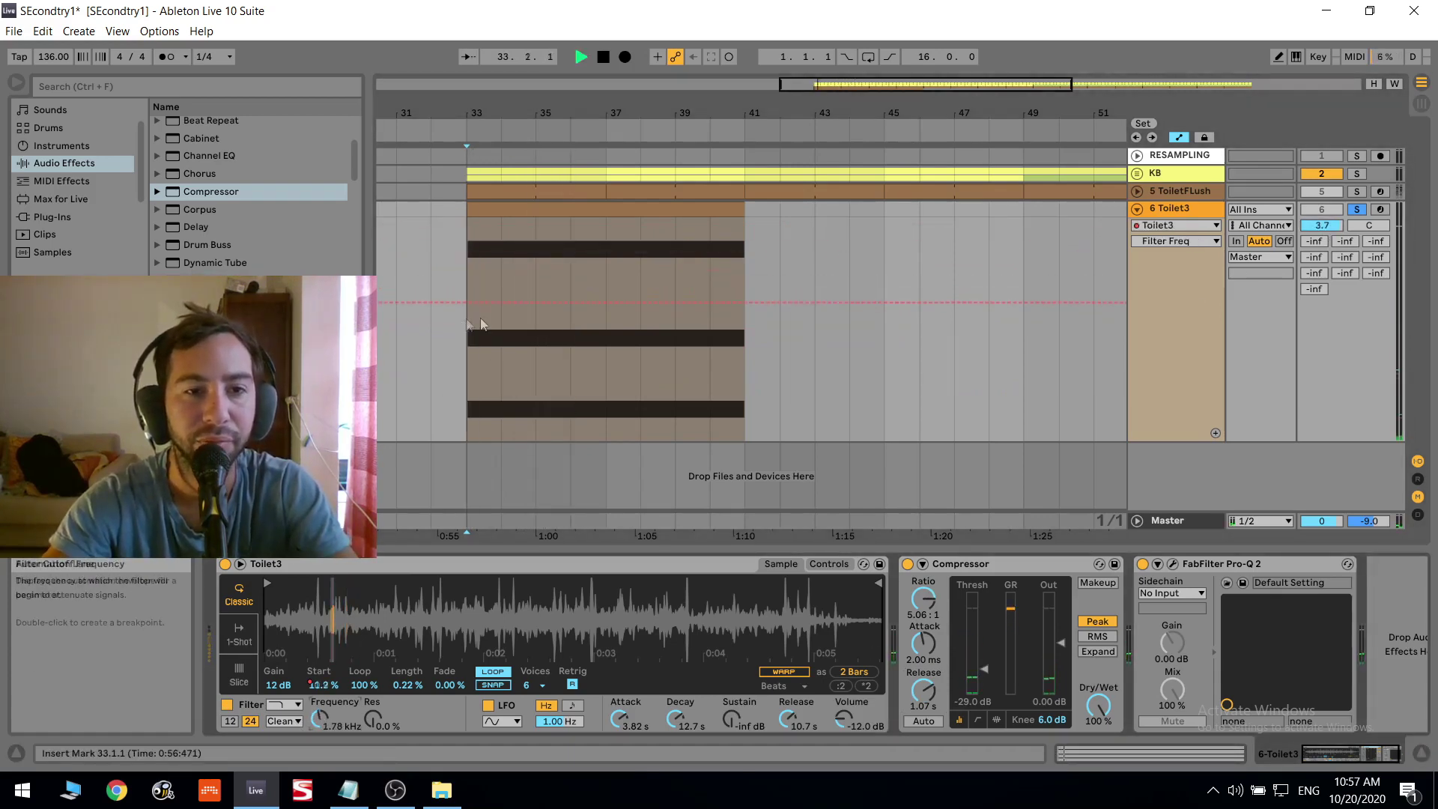
drag(466, 302, 535, 267)
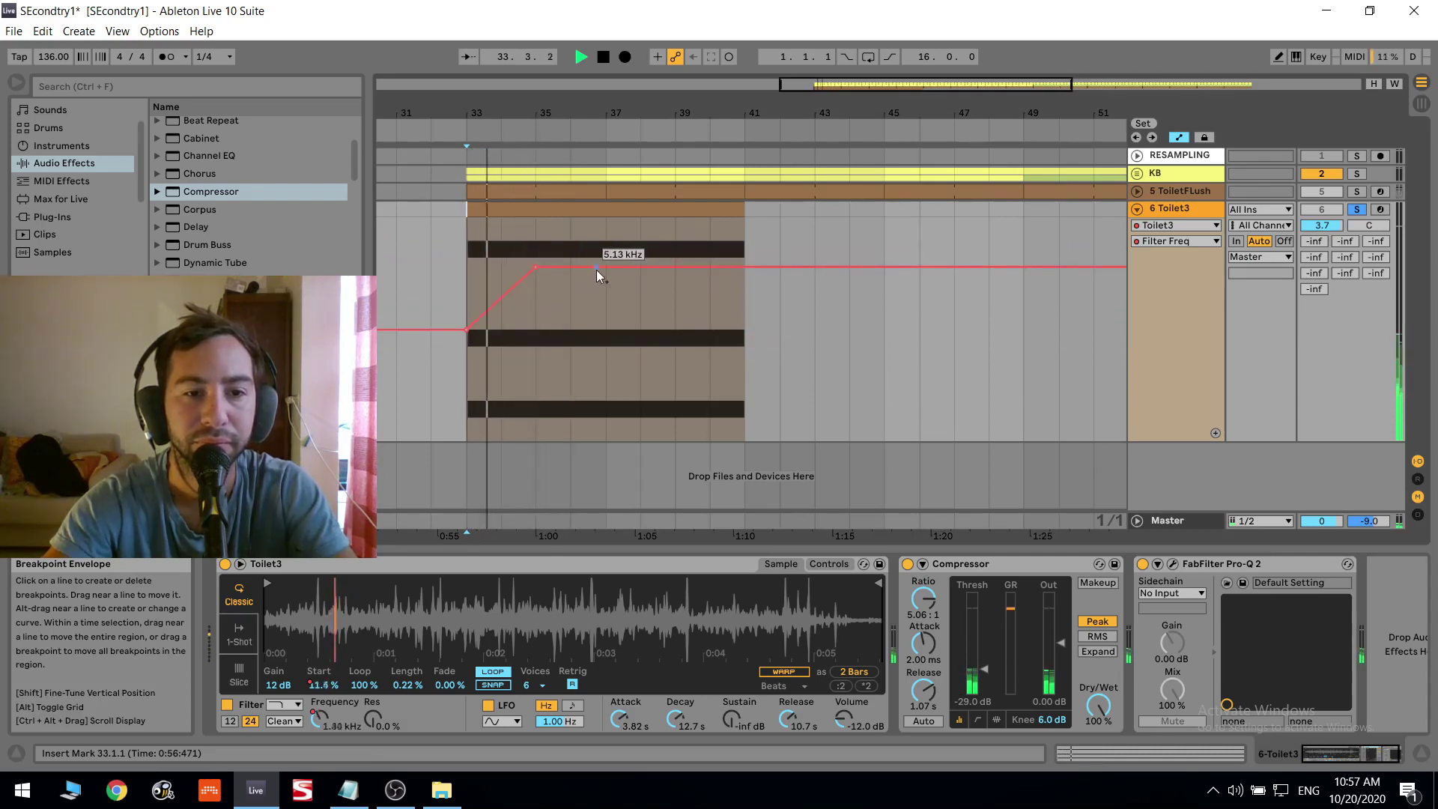
Set Simpler's loop fade to 100%, comparing it with no fade, and inspect the crossfaded loop in the waveform.
drag(450, 684, 449, 652)
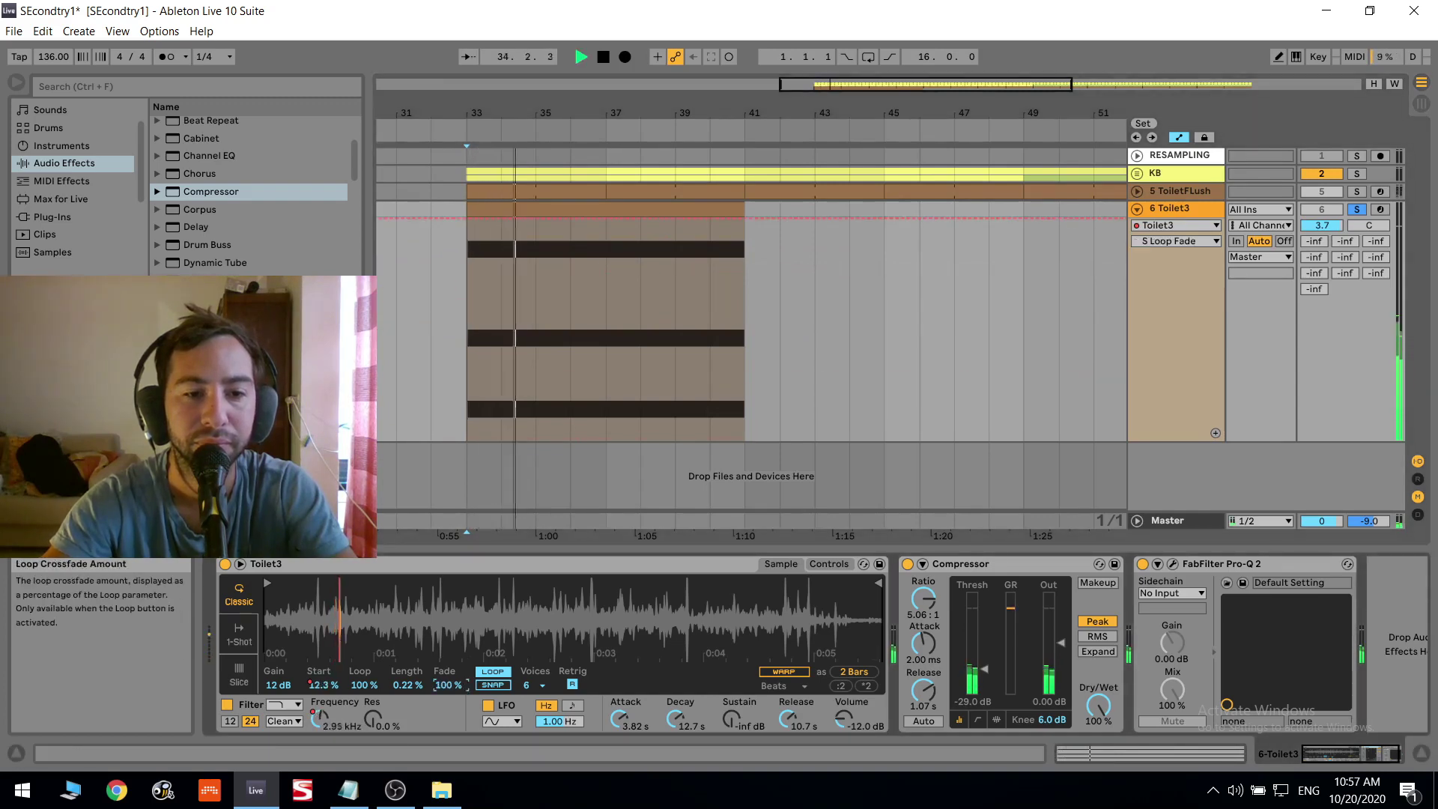
key(ctrl+z)
drag(448, 686, 448, 611)
key(space)
key(space)
drag(314, 614, 315, 689)
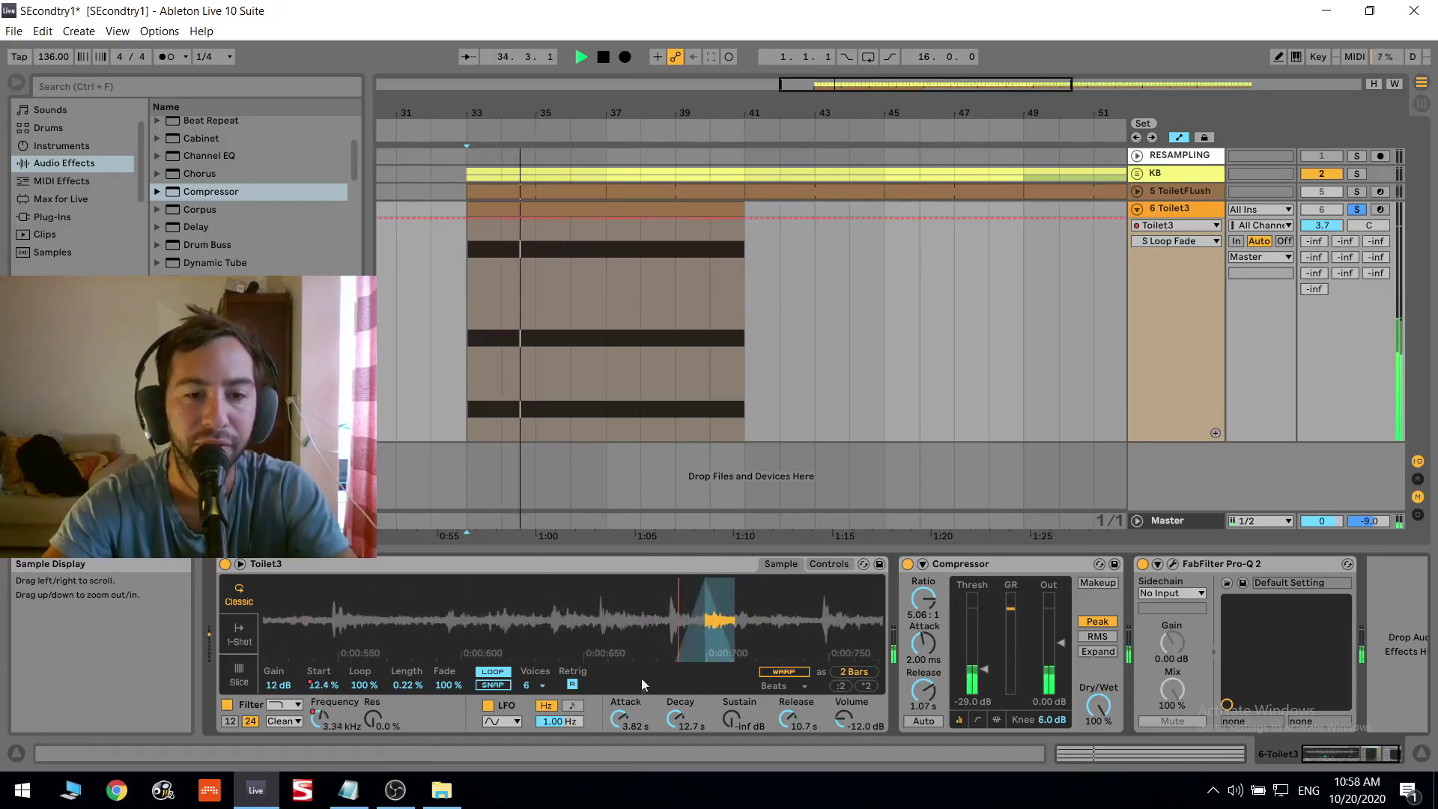
drag(641, 636, 641, 562)
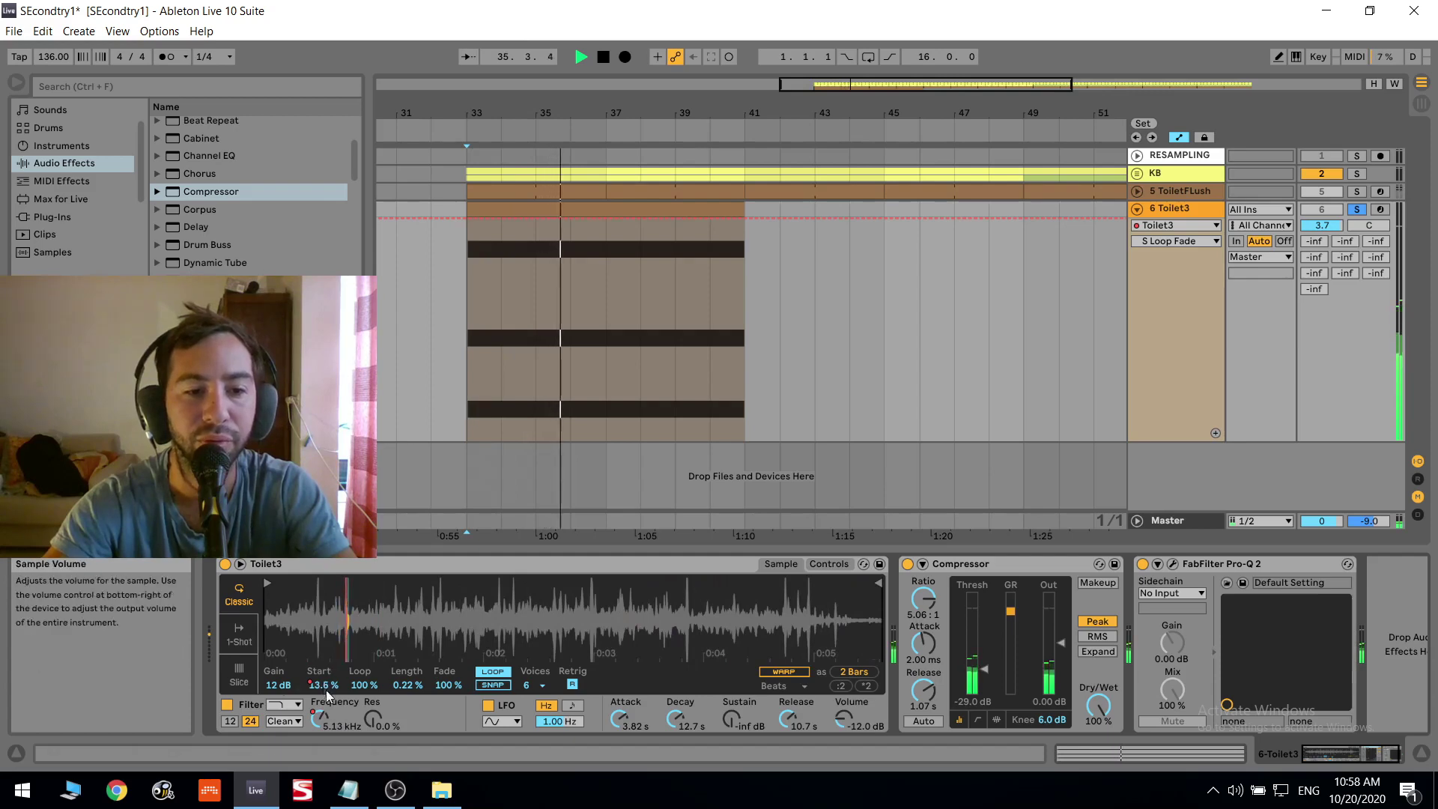
Add a filter frequency breakpoint at the clip's end at bar 41 so the cutoff falls to 553 Hz.
click(321, 717)
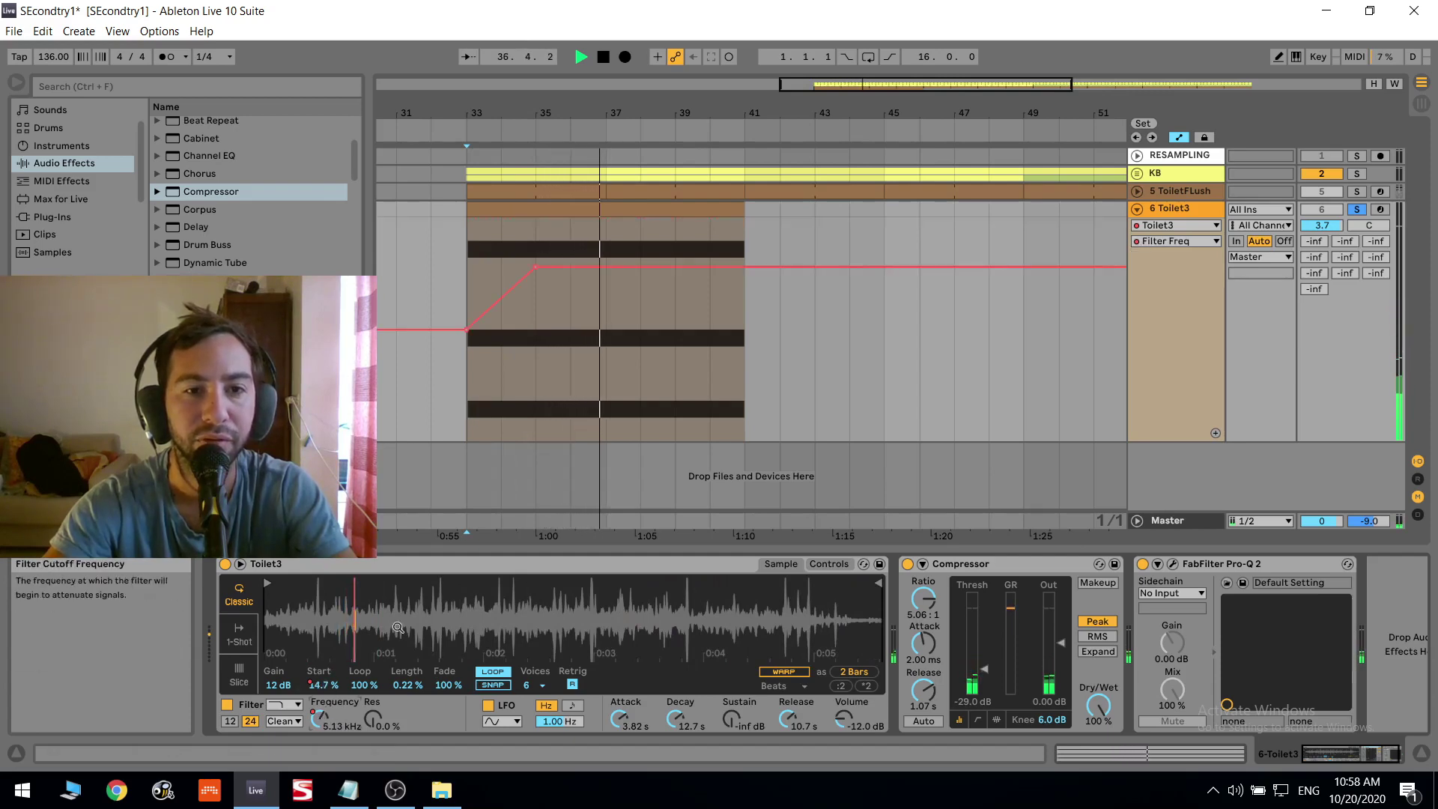
mouse_move(619, 265)
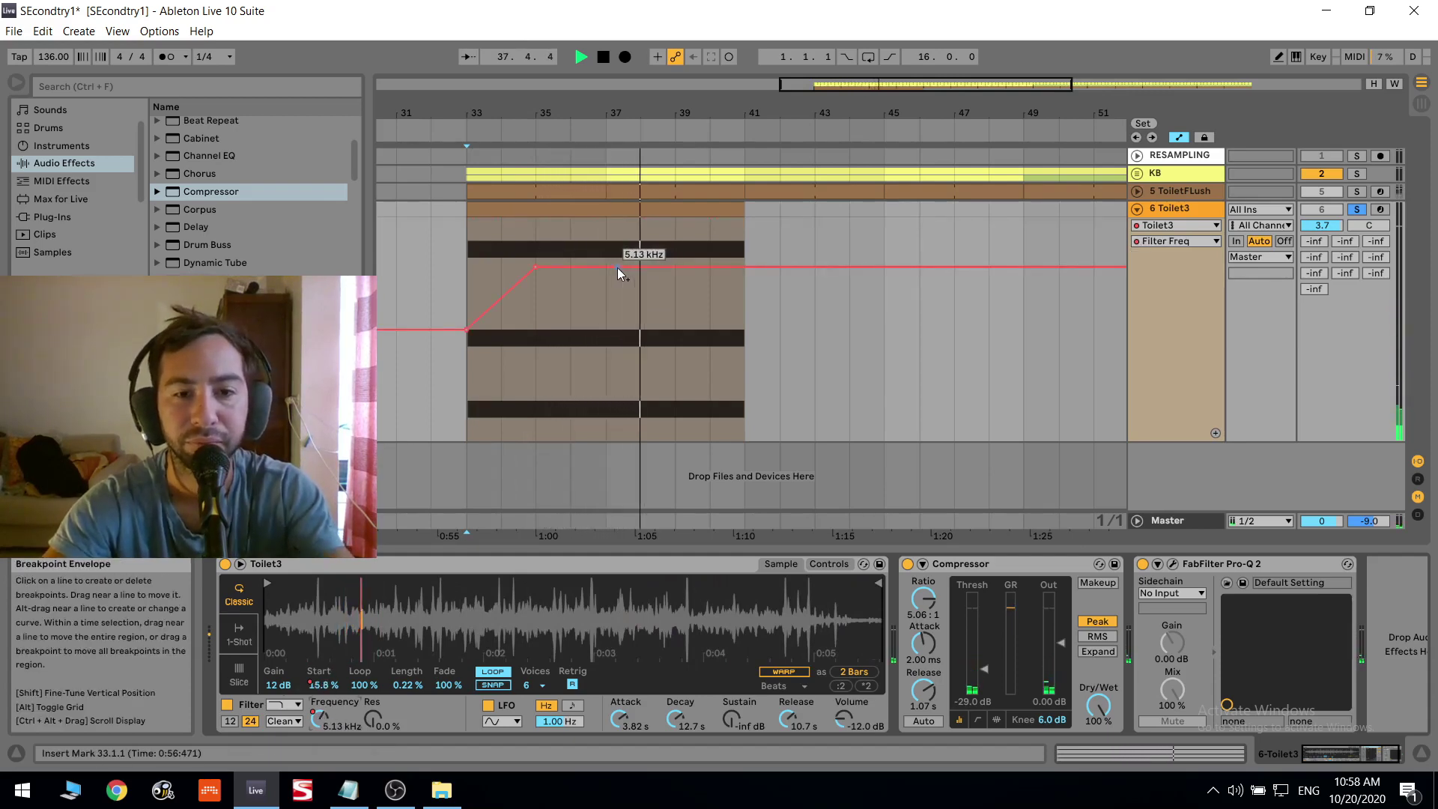
drag(744, 267, 742, 343)
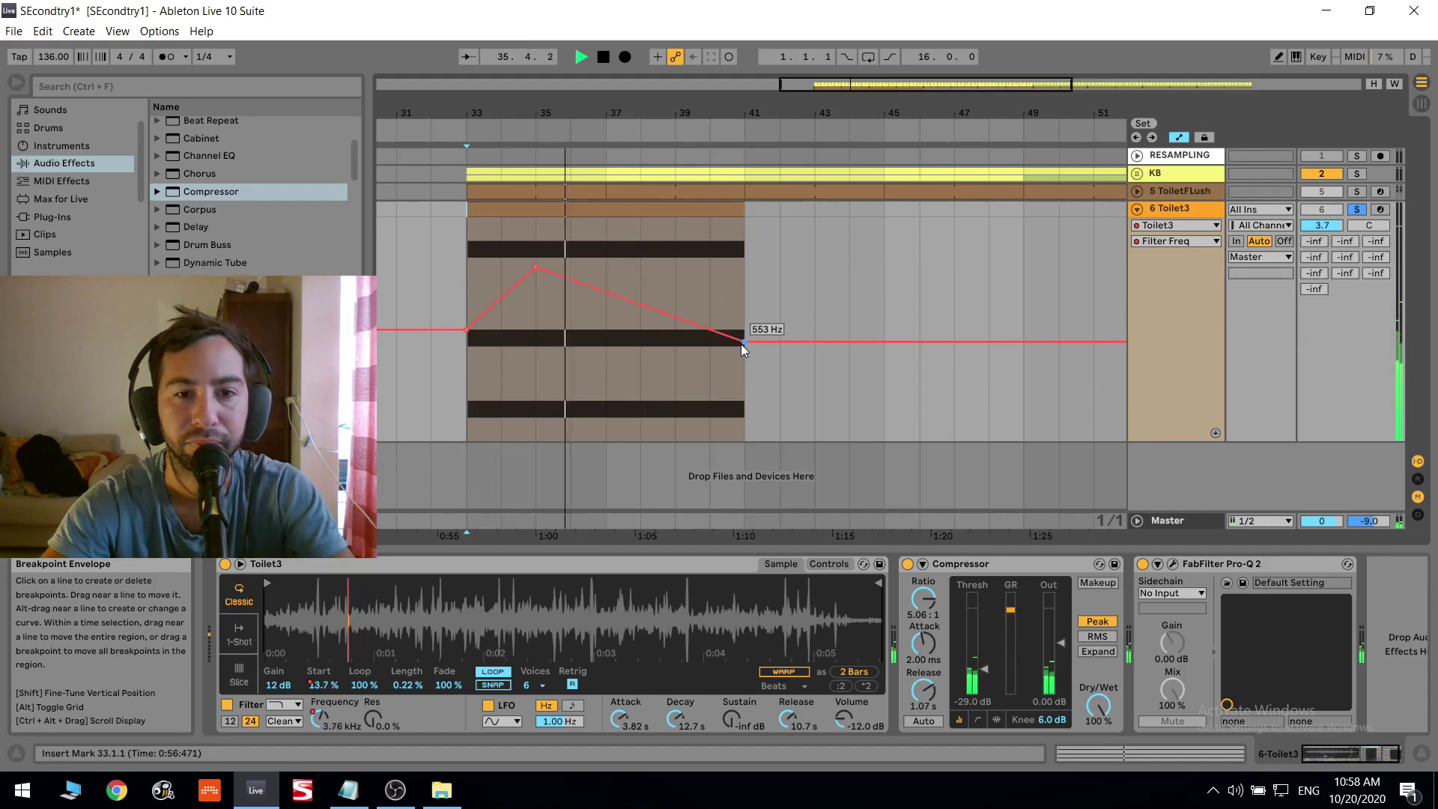
key(space)
Remove the sample start breakpoint at bar 41 and replay the clip.
click(322, 685)
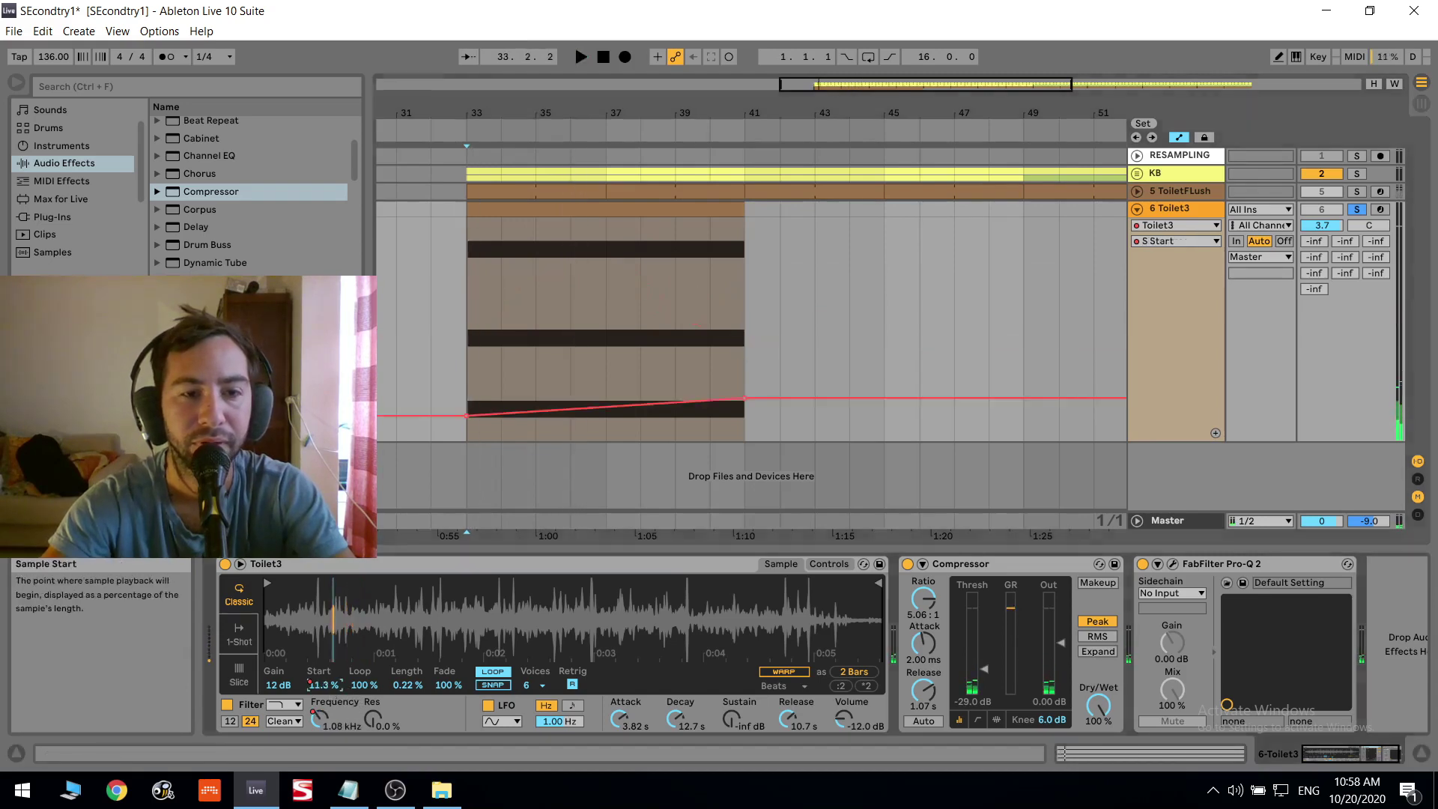
click(744, 398)
key(space)
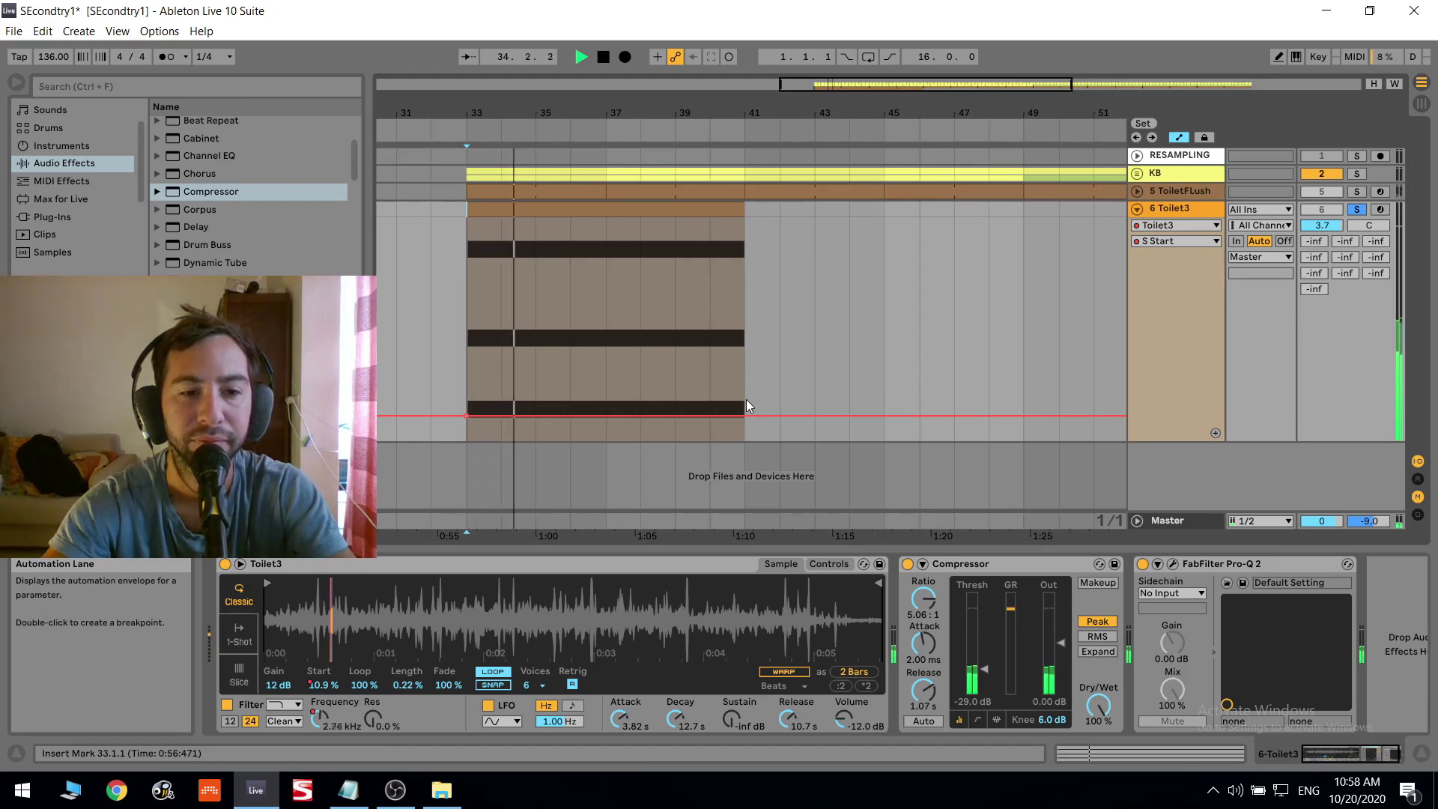
Try ramping the sample start automation up to 14.4% at the clip's end at bar 41, and flatten it again.
click(744, 399)
drag(743, 399, 743, 408)
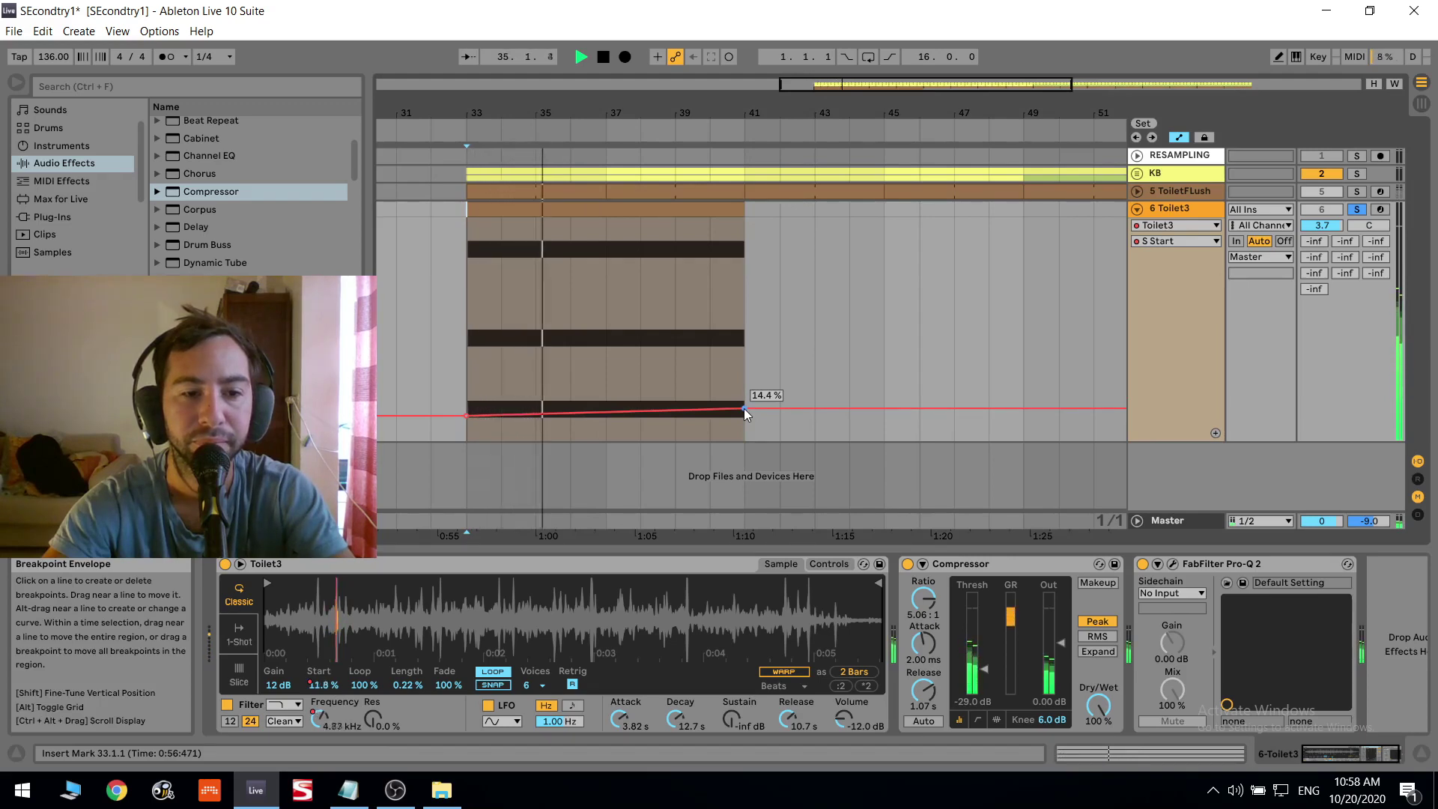
drag(744, 407, 744, 415)
key(space)
key(space)
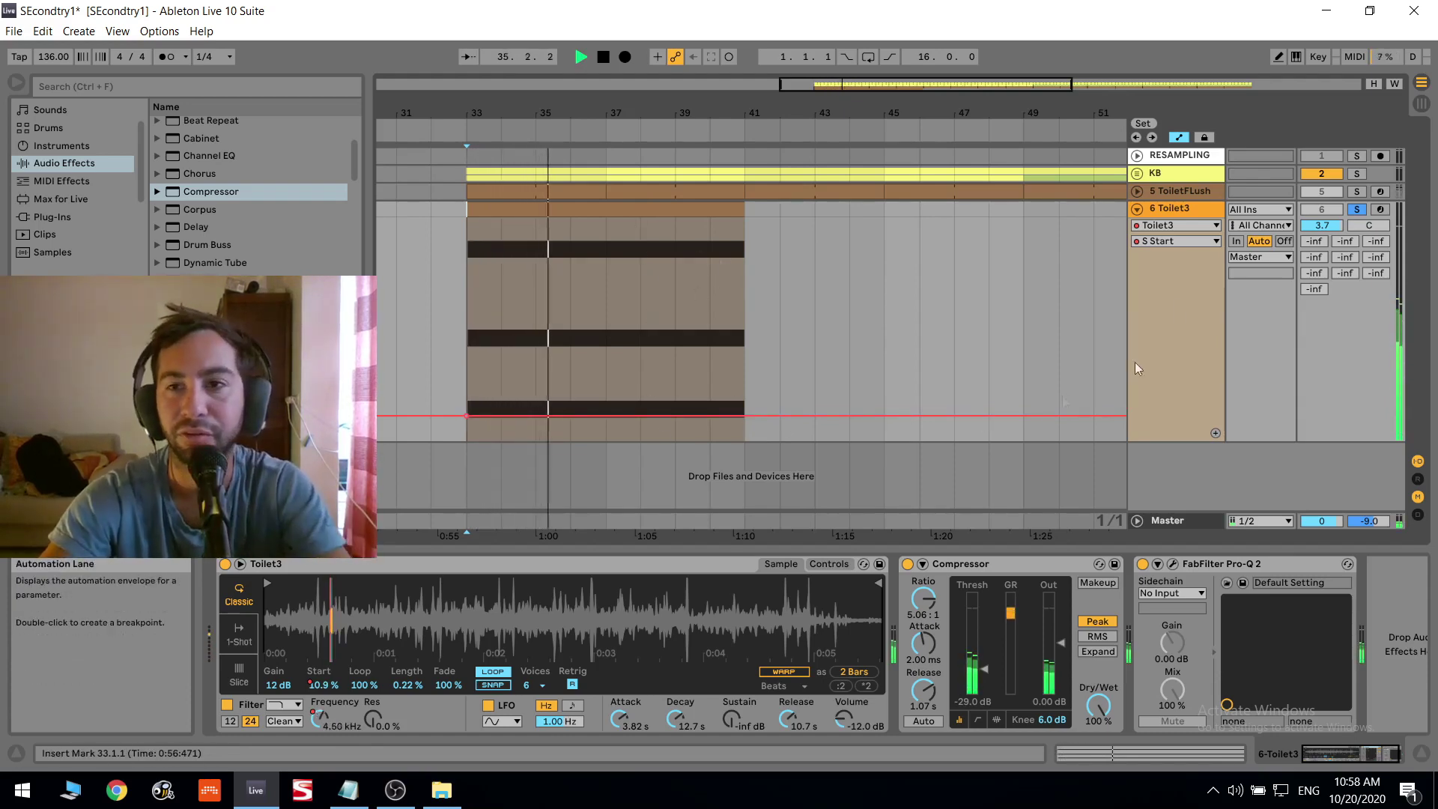
Replay the clip and set the Toilet3 track's J-ROOMVERB send to -4.0 dB.
key(space)
key(space)
drag(1315, 289, 1315, 232)
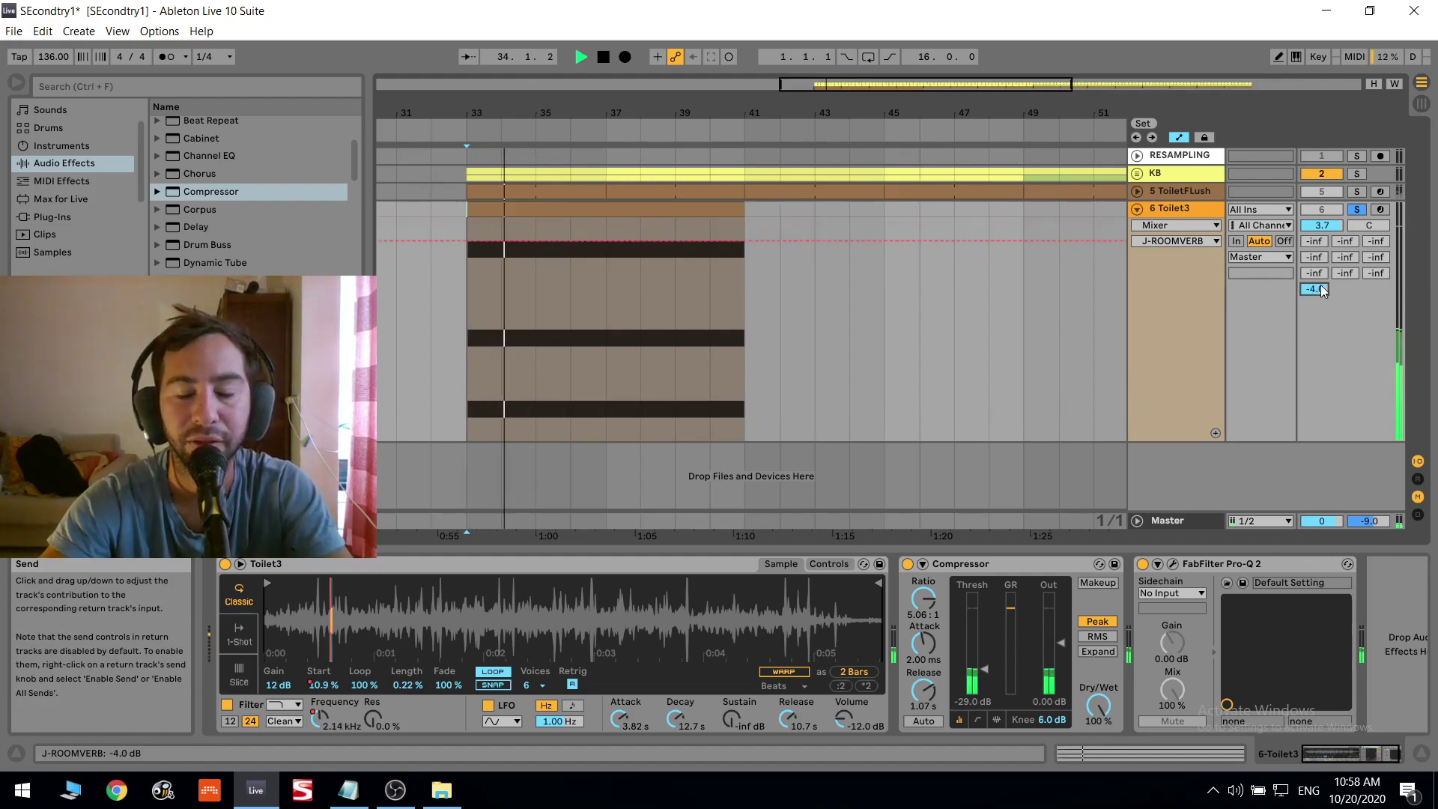
click(373, 720)
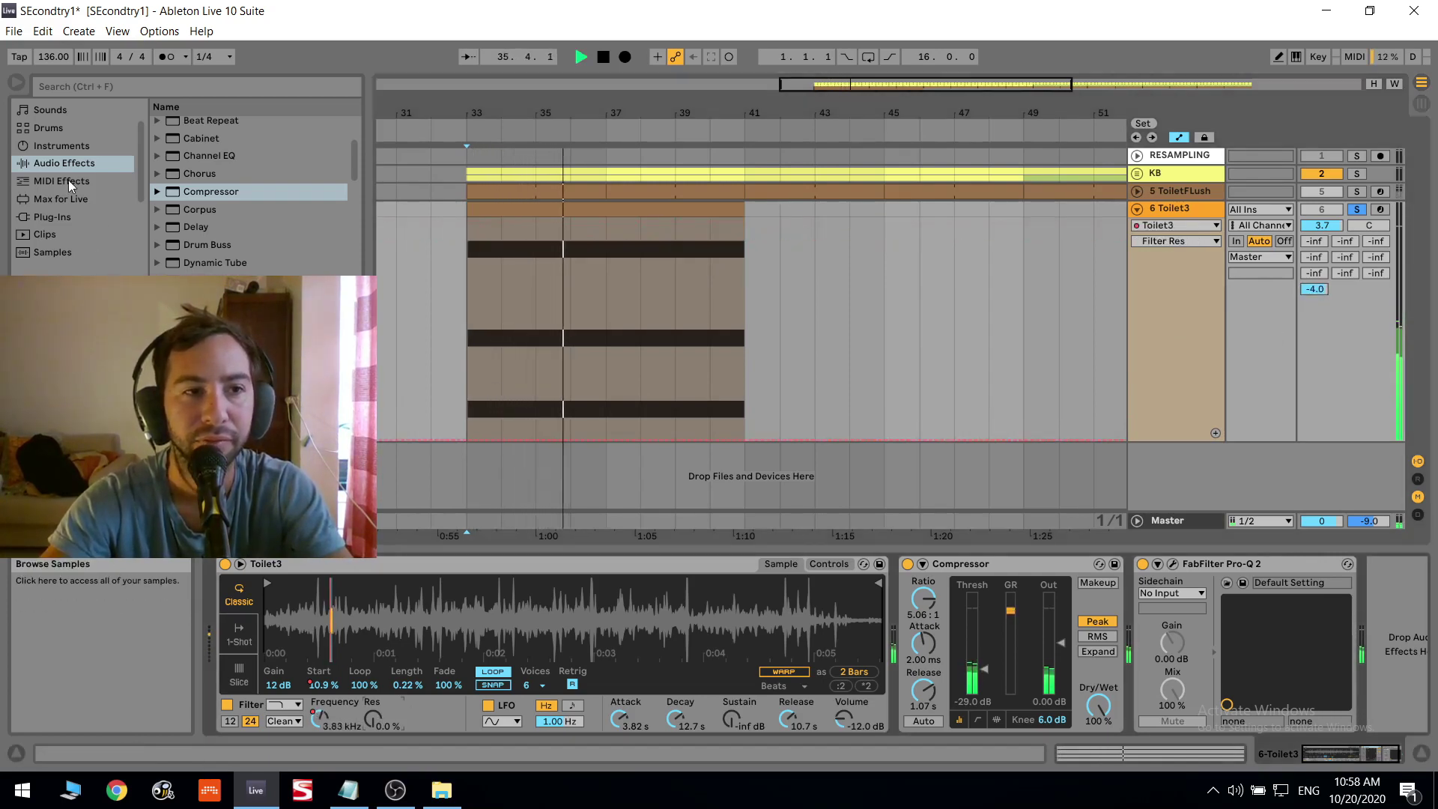
scroll(217, 233, down, 4)
scroll(213, 240, down, 2)
Add a full-length C2 note an octave below the C3 note in the Toilet3 chord clip and replay it.
key(space)
key(space)
double_click(491, 208)
key(space)
key(ctrl+z)
key(ctrl+z)
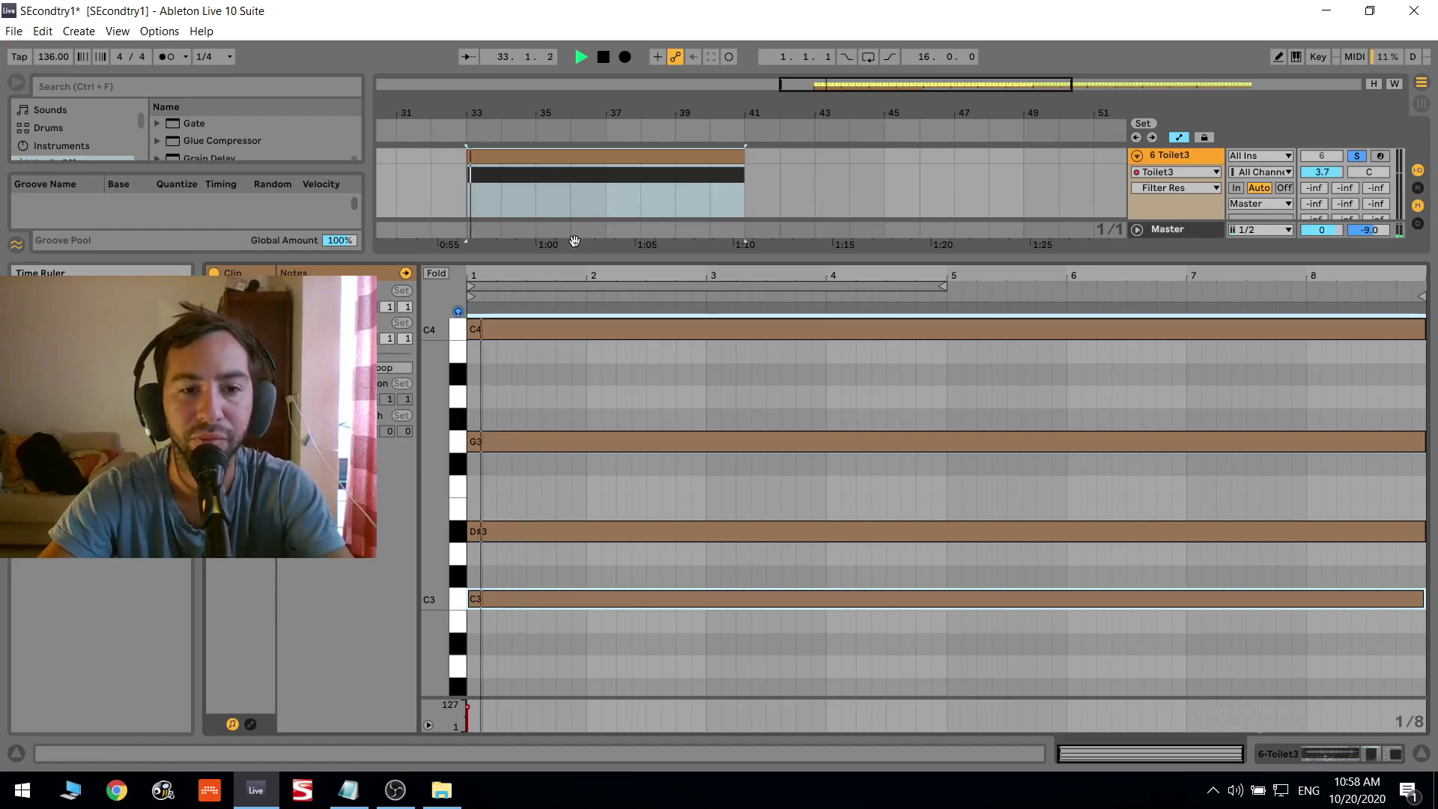
key(shift+Down)
key(space)
key(space)
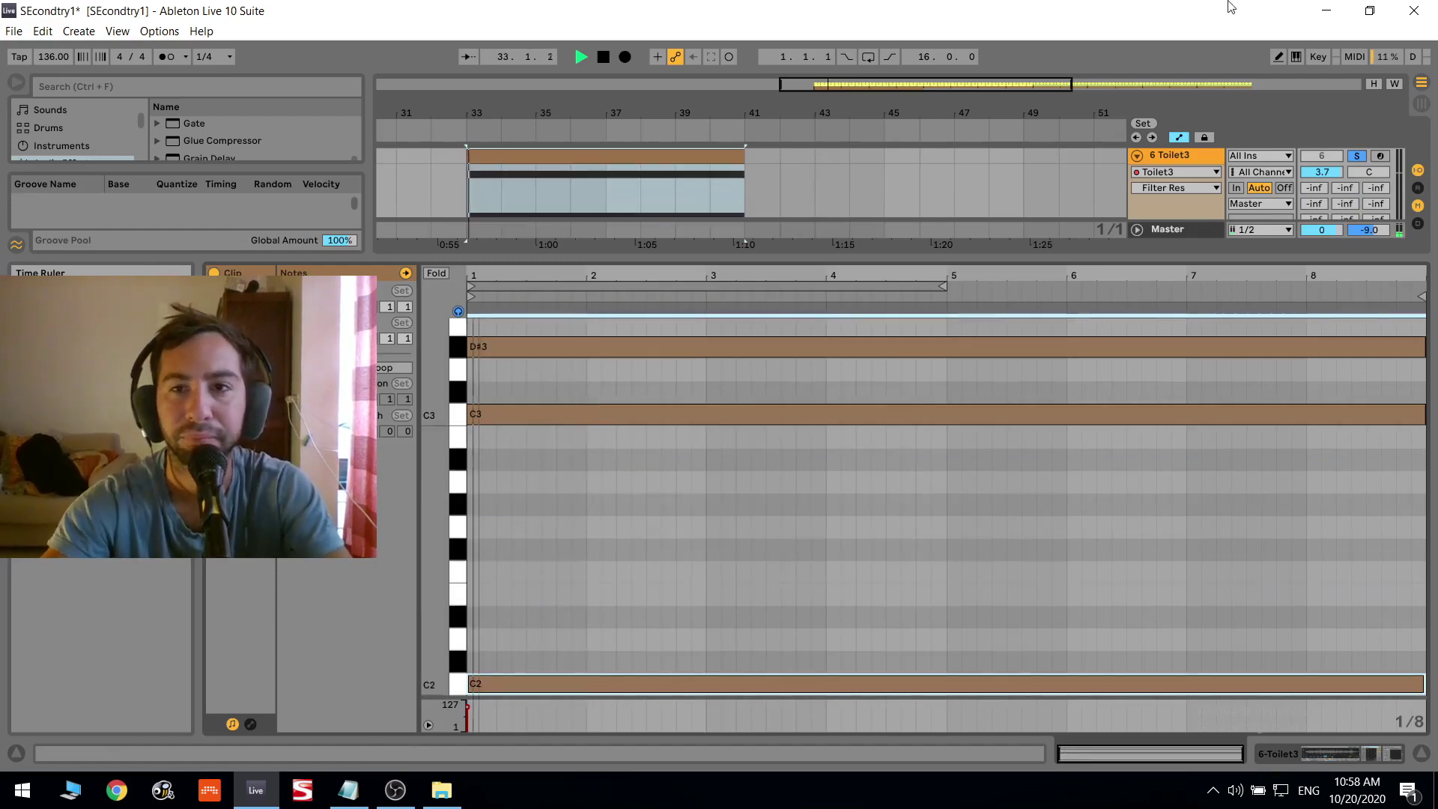
Return to the Toilet3 track's device chain and add a Spectrum analyzer after FabFilter Pro-Q 2.
double_click(1179, 164)
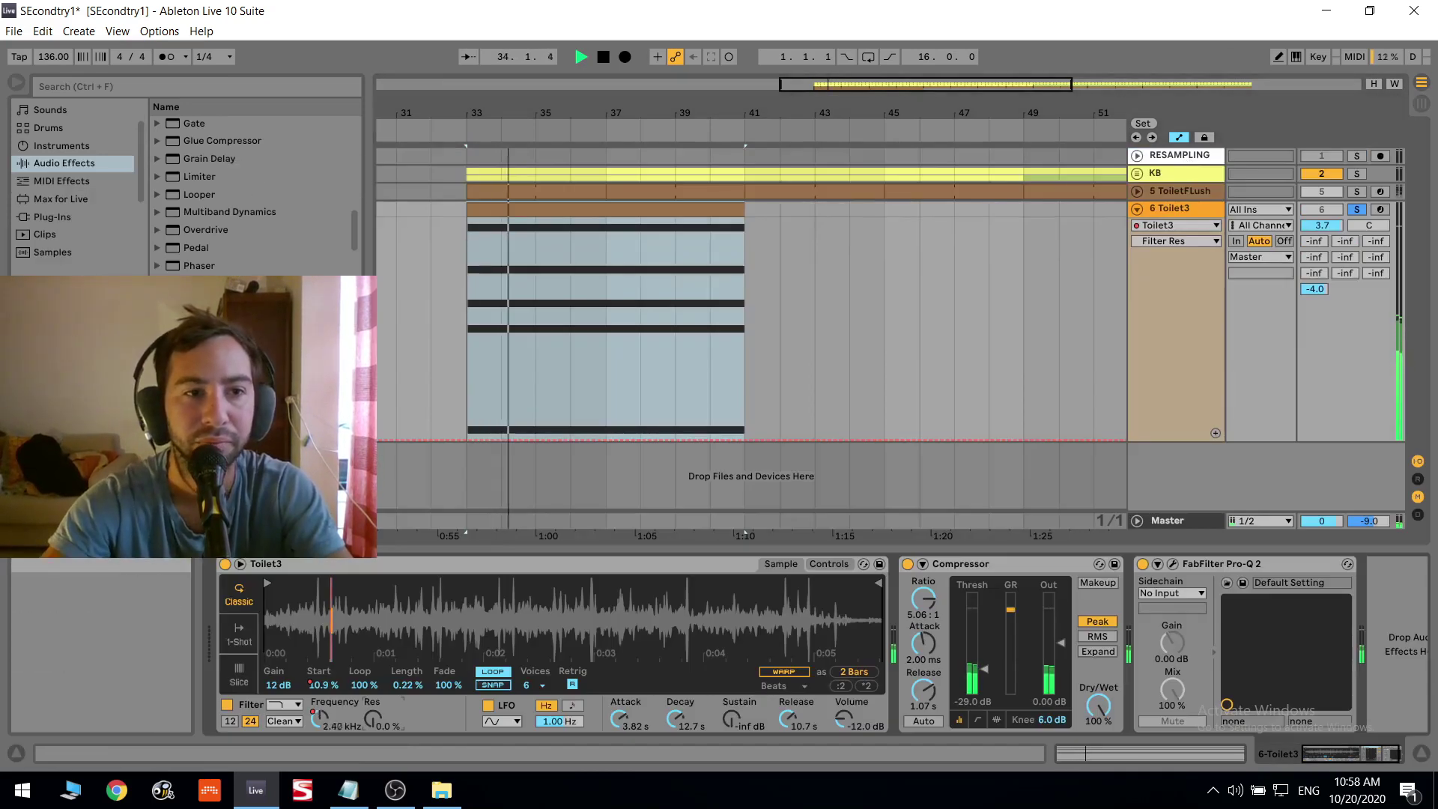
scroll(208, 227, down, 3)
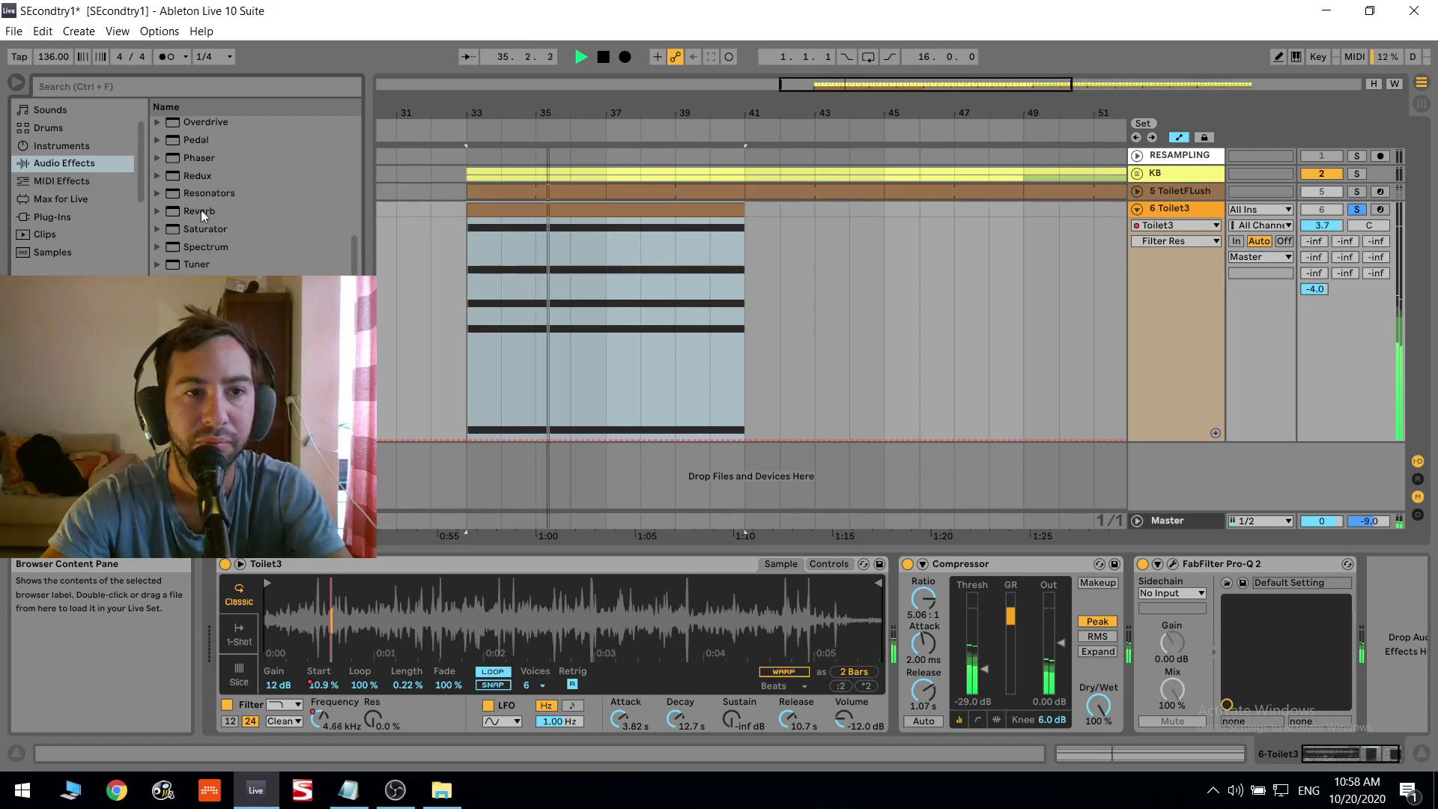
click(201, 209)
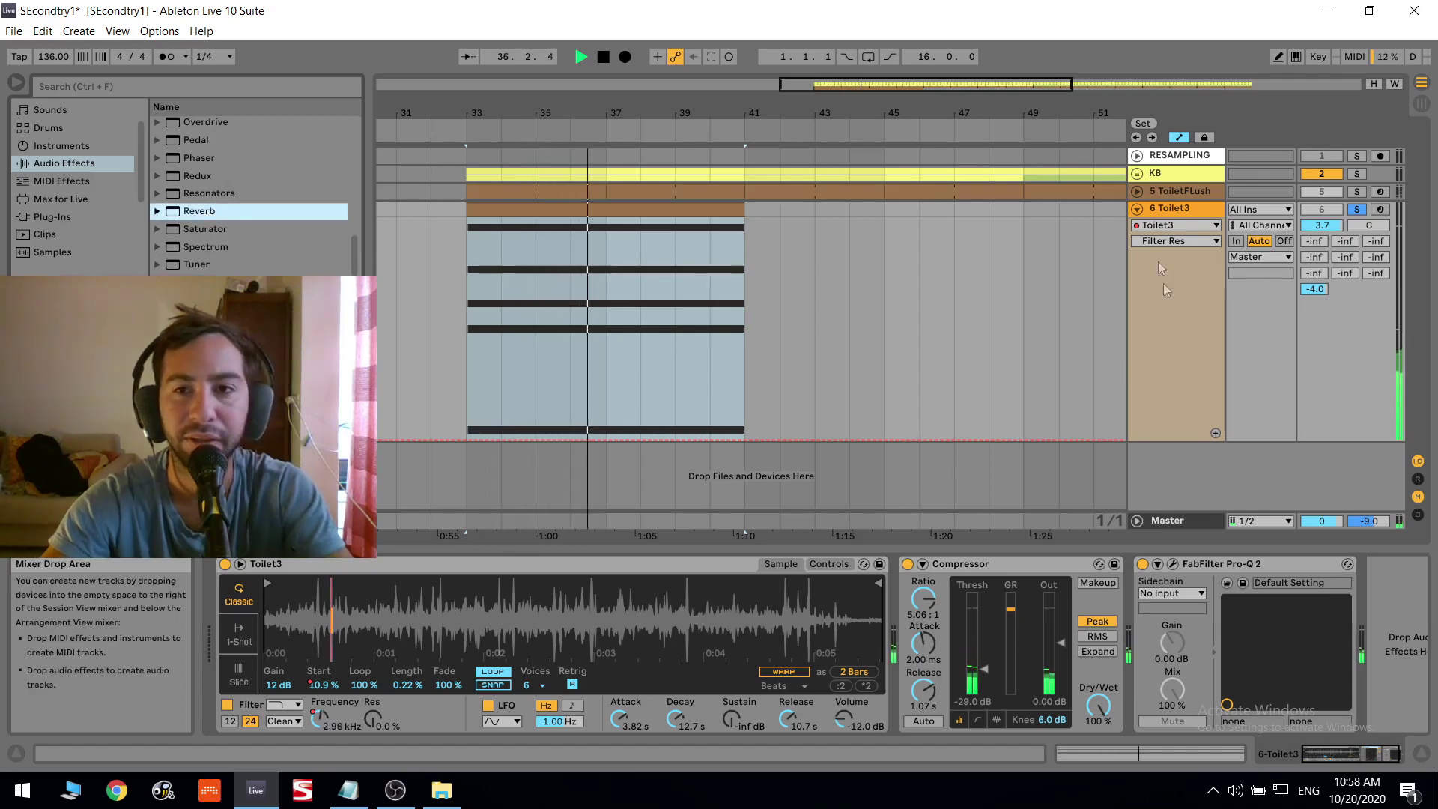
scroll(216, 213, down, 1)
click(216, 210)
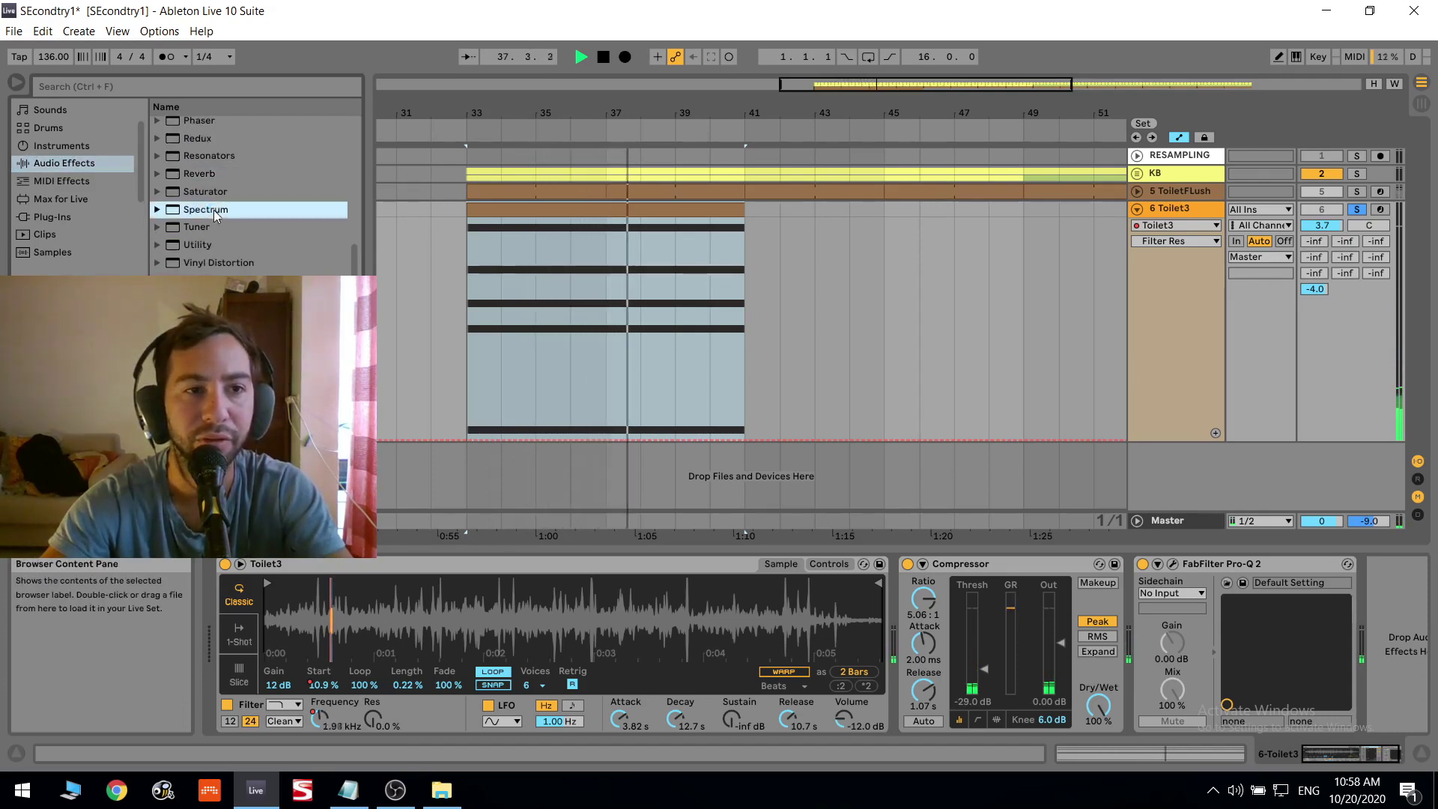
double_click(216, 210)
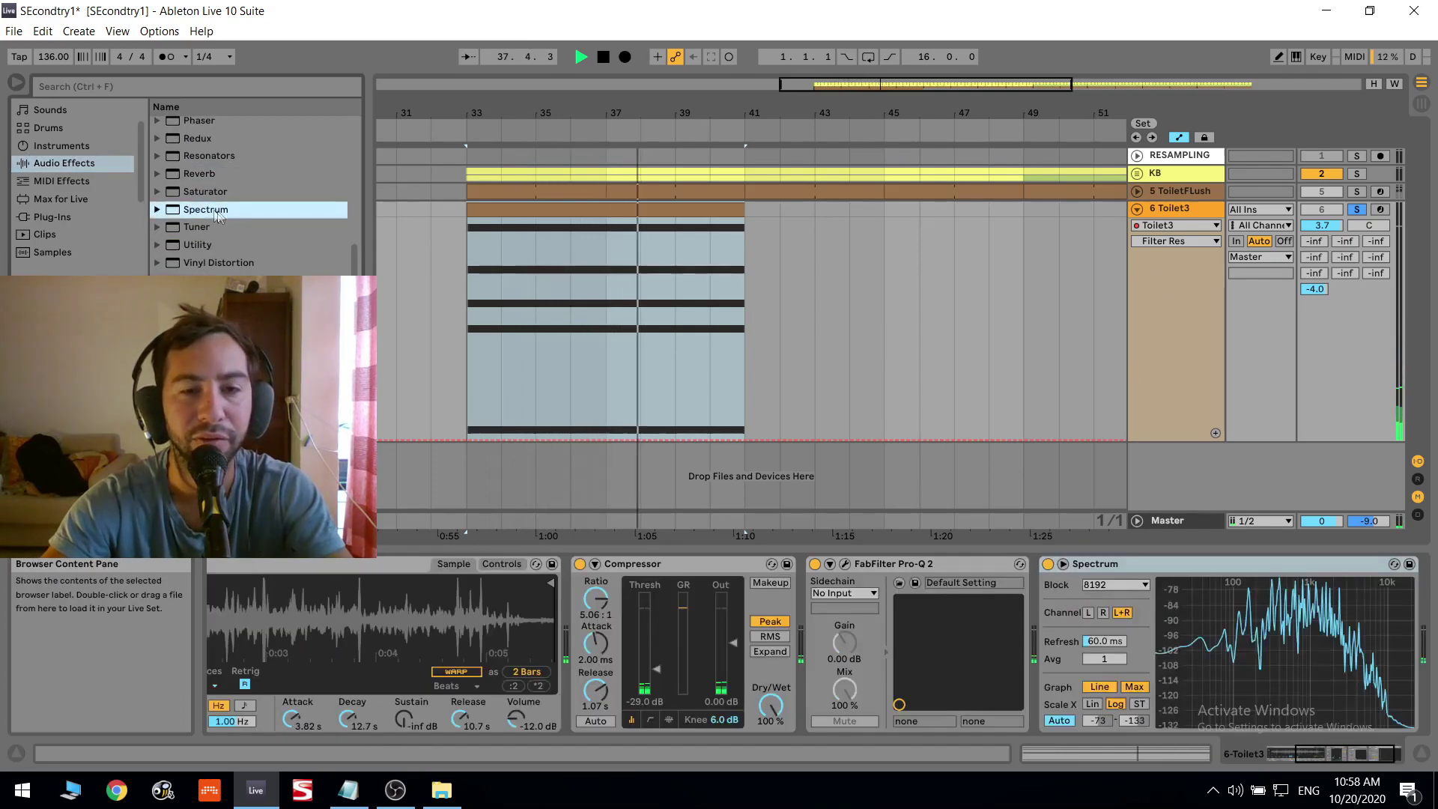
Examine the chord's frequency content in the enlarged Spectrum display and in the Pro-Q 2 analyzer.
double_click(1297, 605)
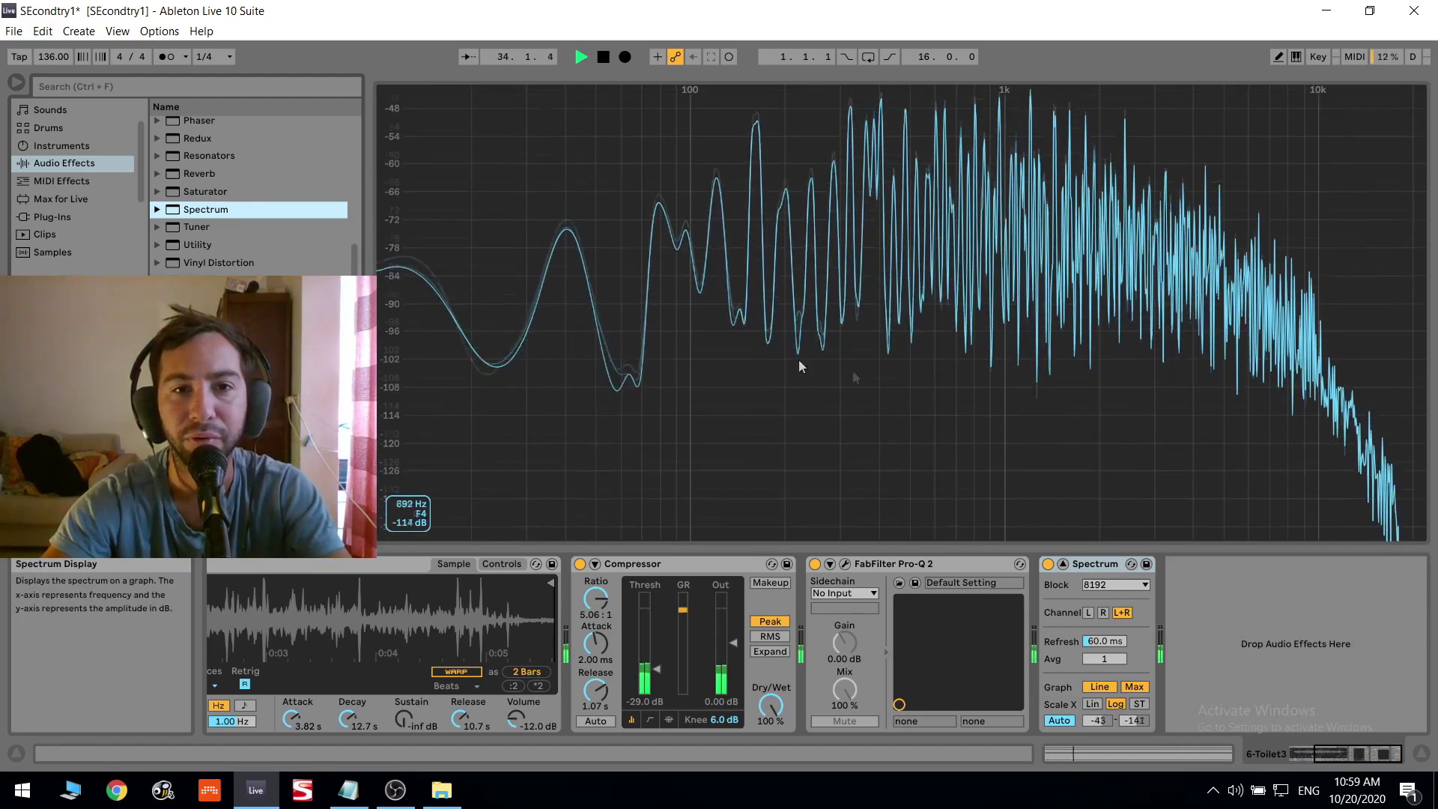
click(845, 563)
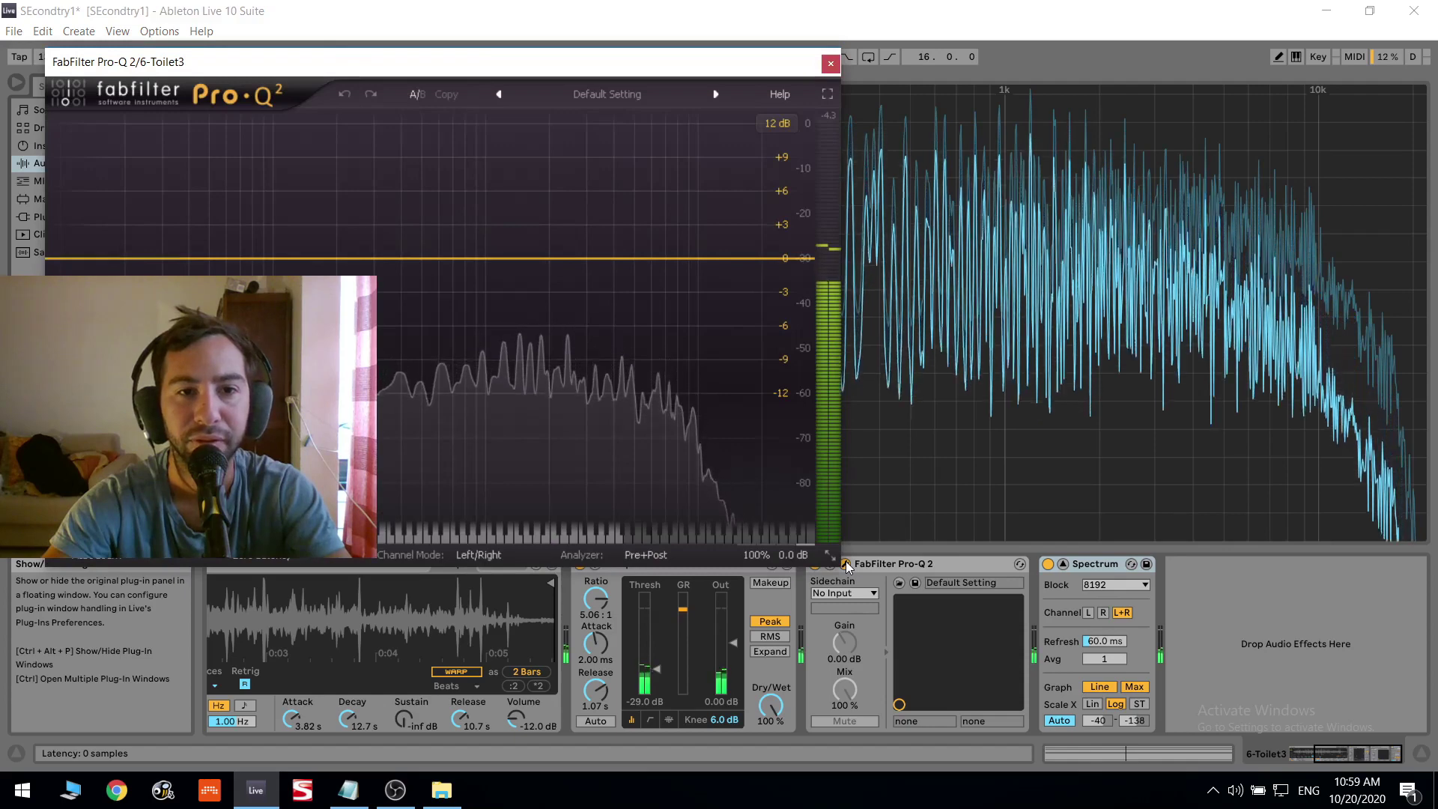
double_click(934, 282)
click(829, 63)
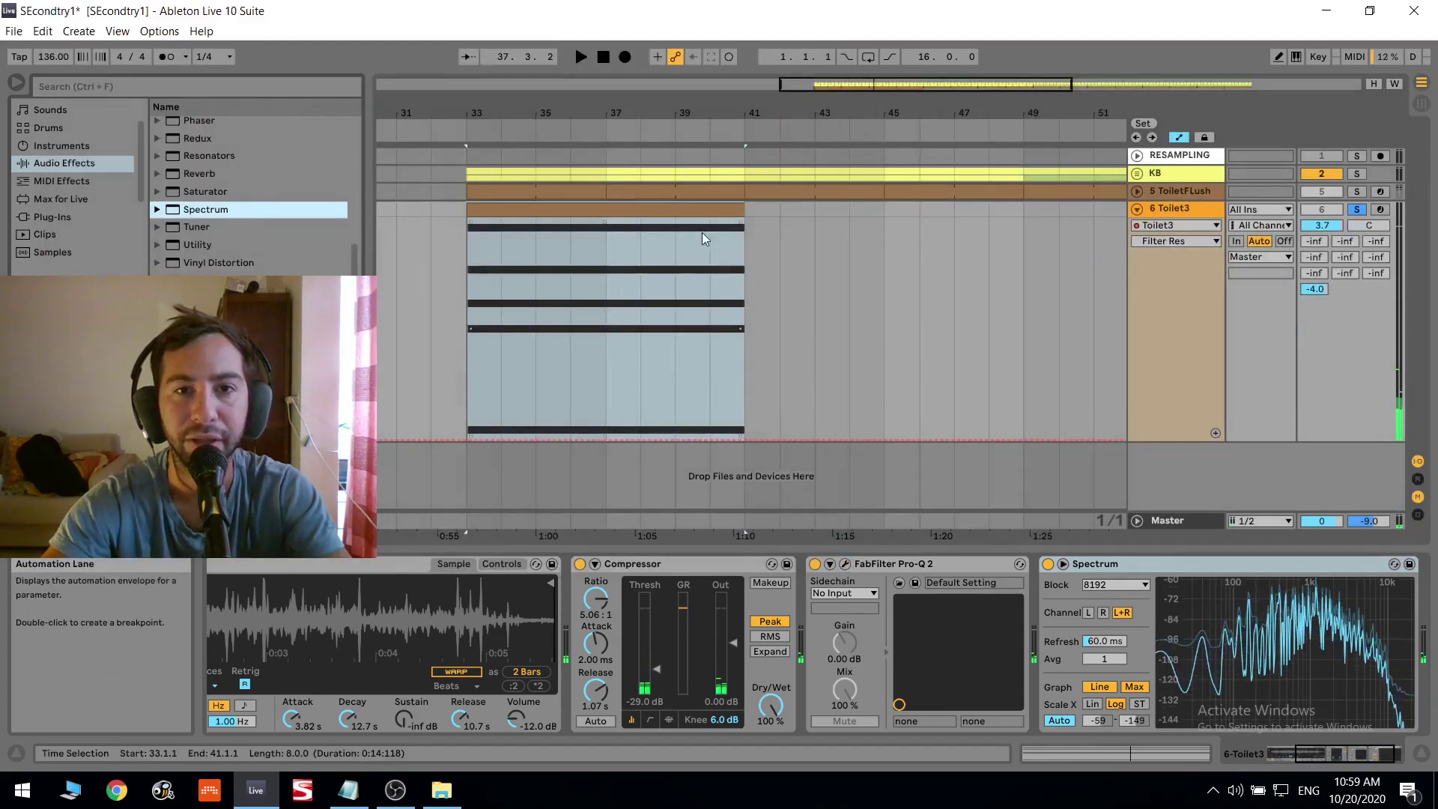
Deactivate the C3 and C2 notes in the chord clip and replay it with the Spectrum analyzer showing.
key(space)
double_click(707, 238)
drag(662, 392, 718, 692)
key(0)
click(1180, 160)
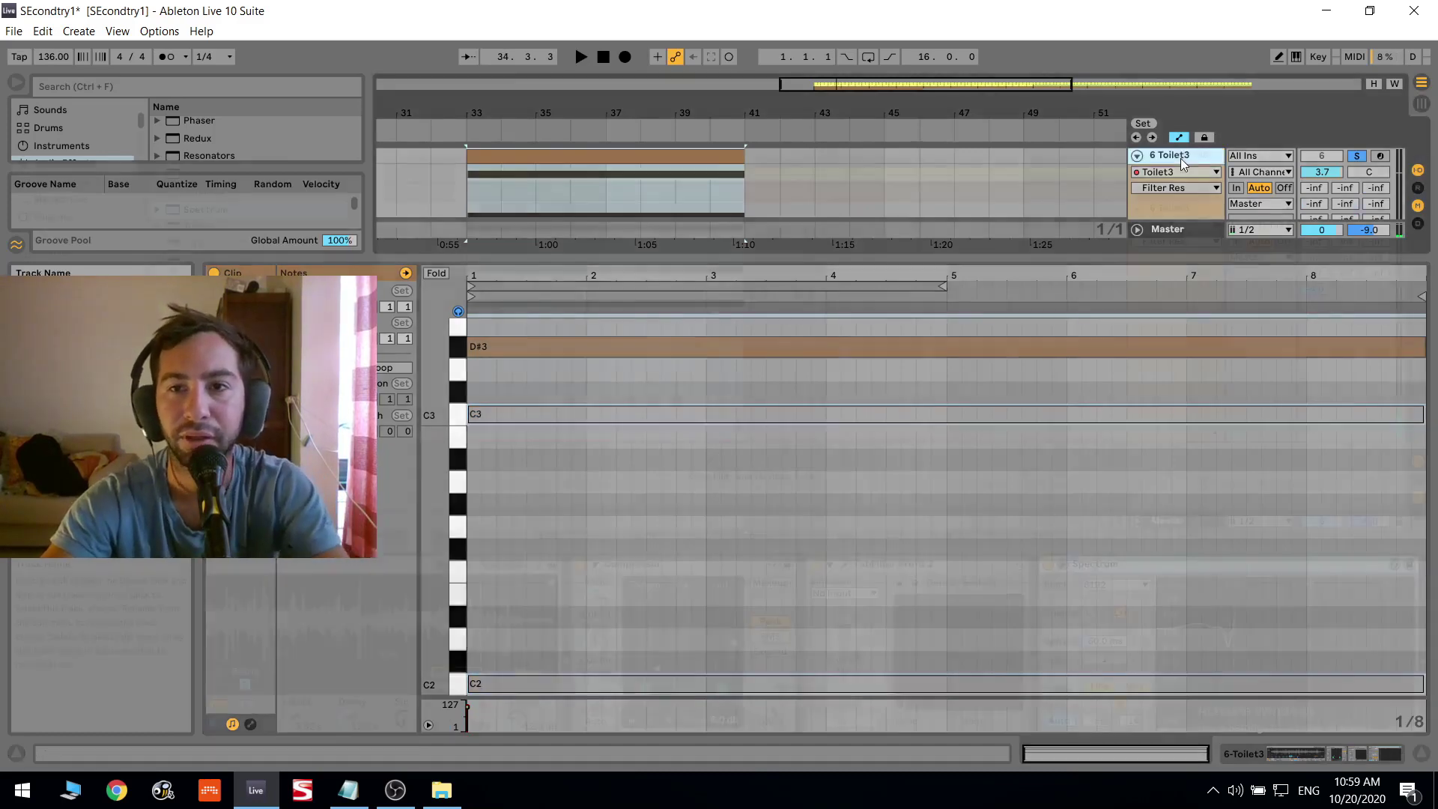
key(shift+Tab)
key(space)
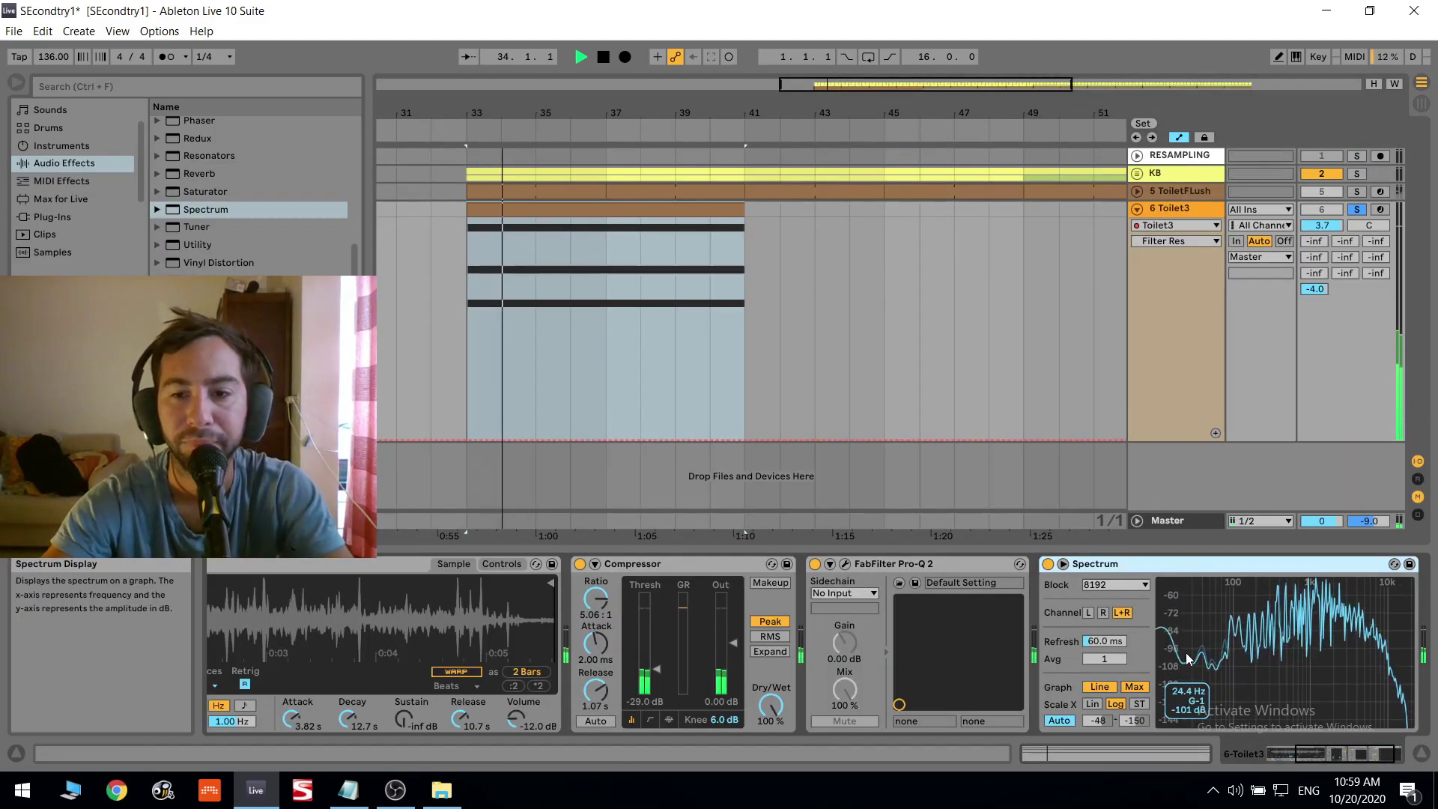
Open the FabFilter Pro-Q 2 window, reactivate the C3 and C2 notes in the clip, and start playback.
click(845, 563)
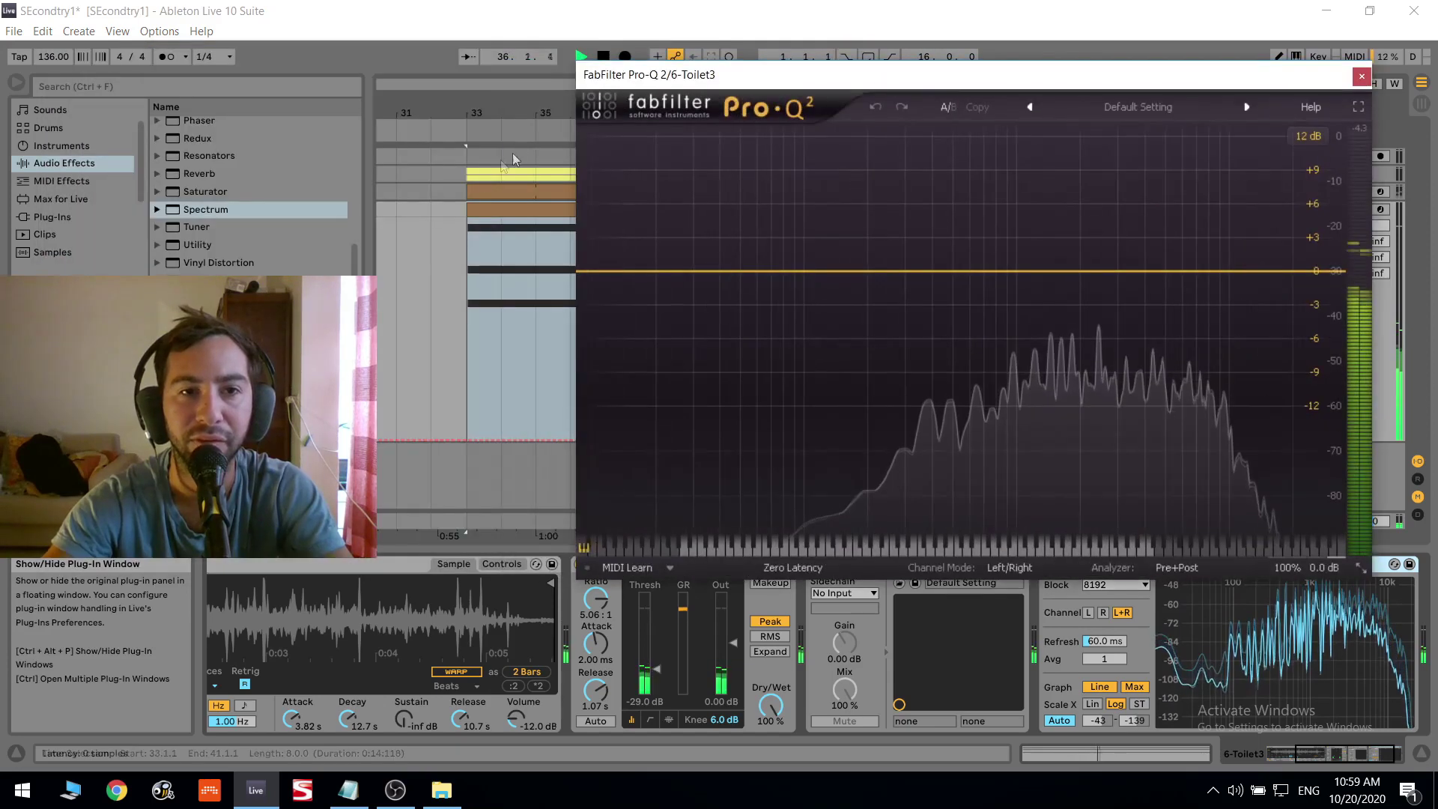
key(space)
double_click(497, 209)
click(510, 397)
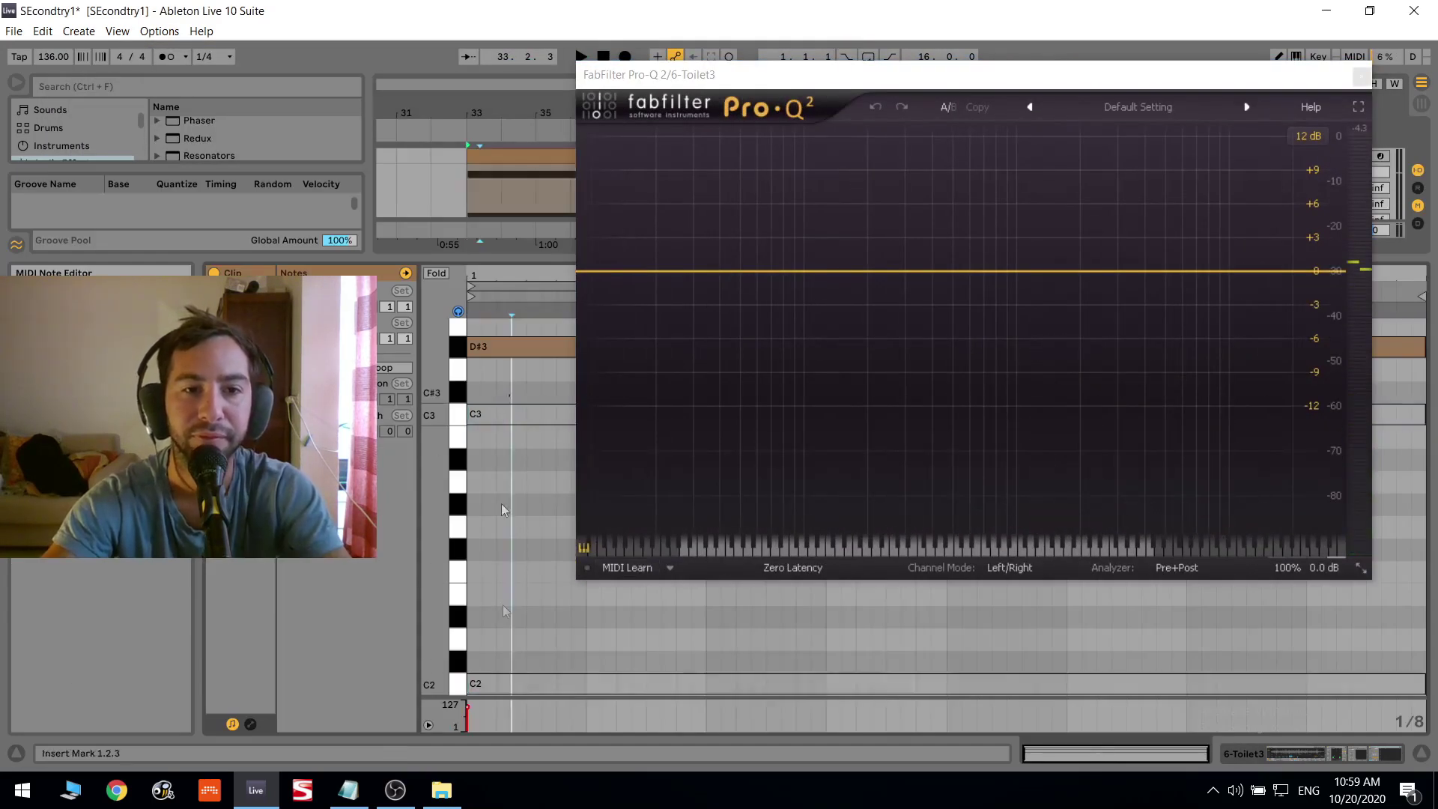
key(ctrl+a)
key(space)
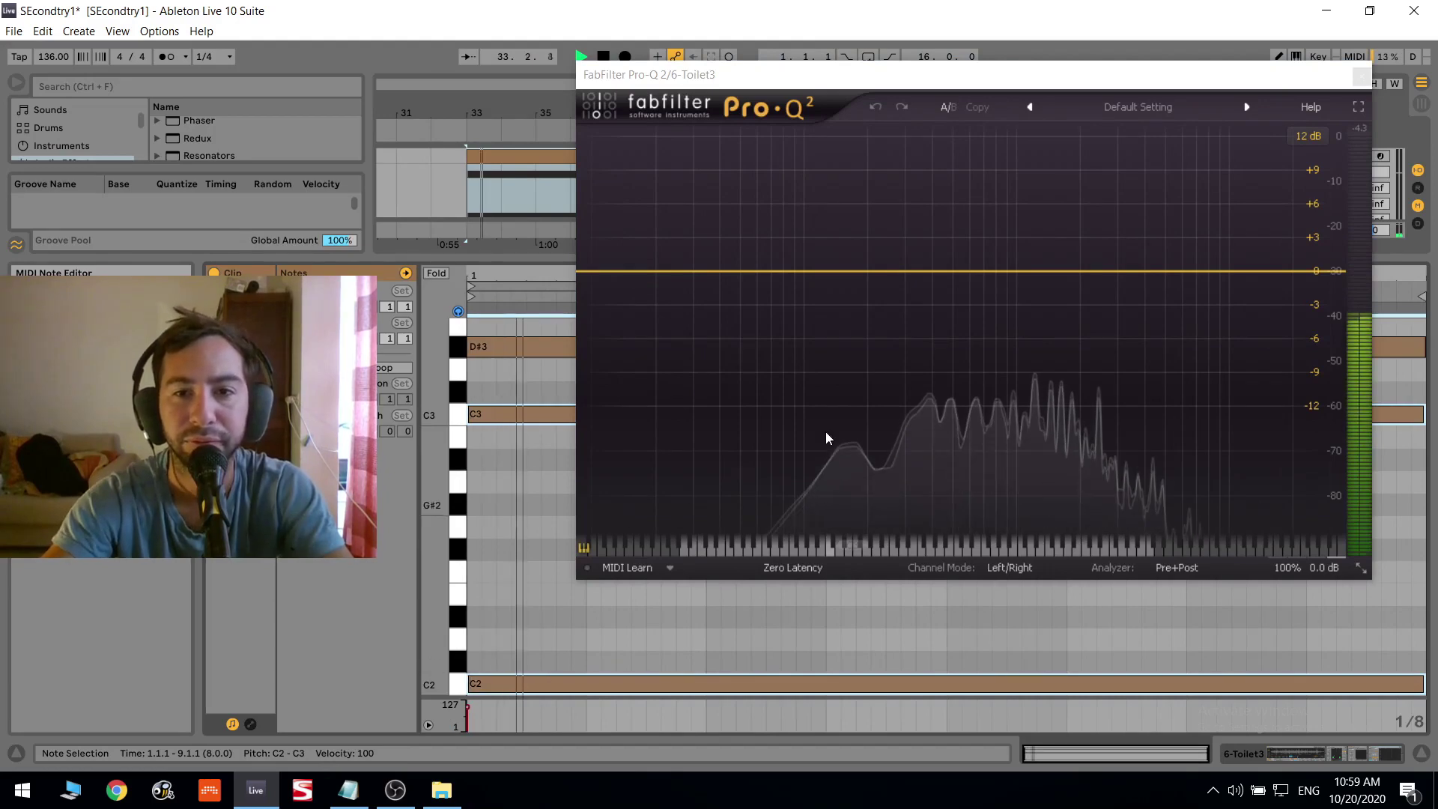
Add a Low Shelf band in Pro-Q 2 at about 285 Hz with a boost of about 14 dB and Q 0.300.
drag(914, 271, 908, 233)
right_click(907, 232)
click(957, 351)
drag(610, 270, 905, 154)
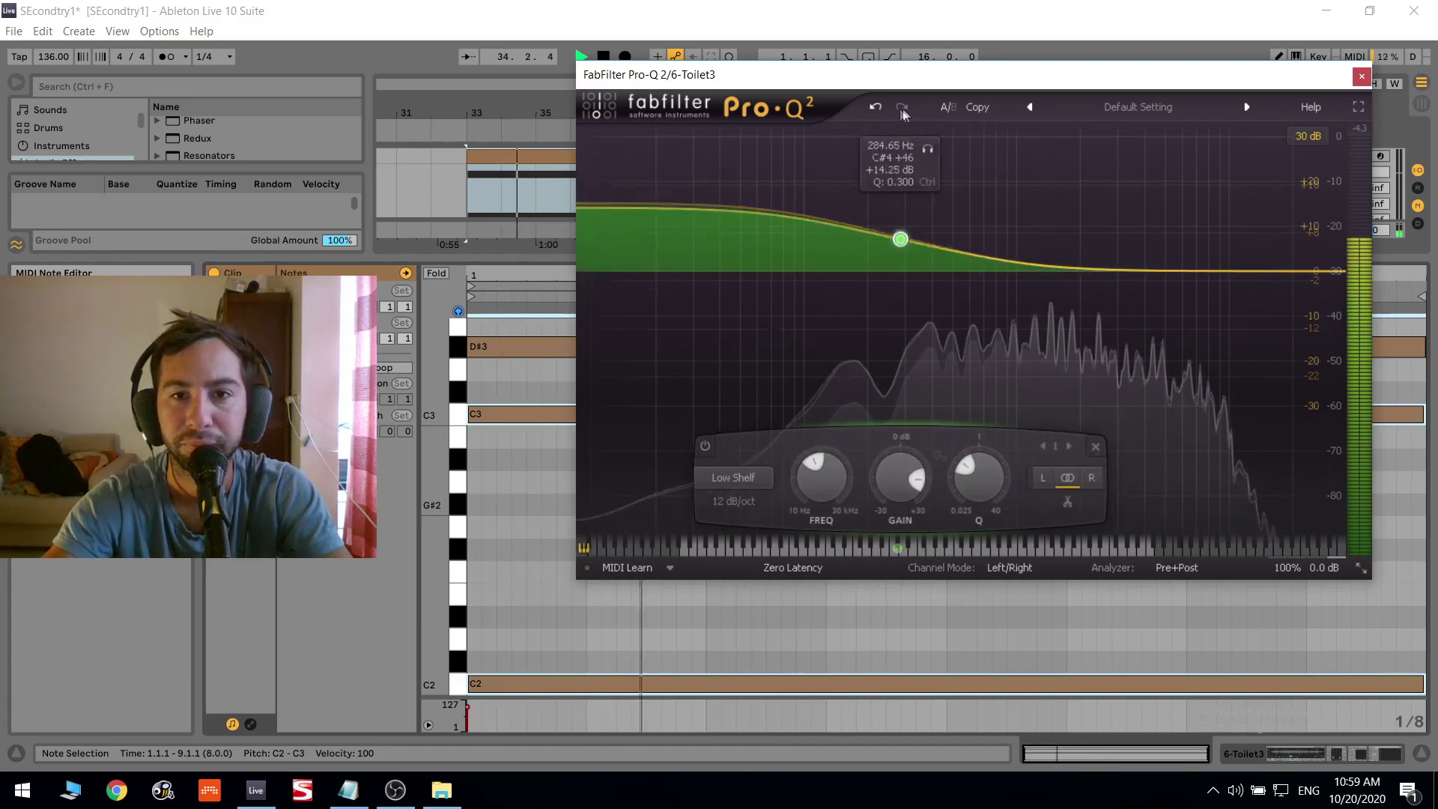
Add a Bell band cutting about 14.6 dB near 6.8 kHz in Pro-Q 2, and return to the track's device chain.
drag(1063, 237, 1194, 341)
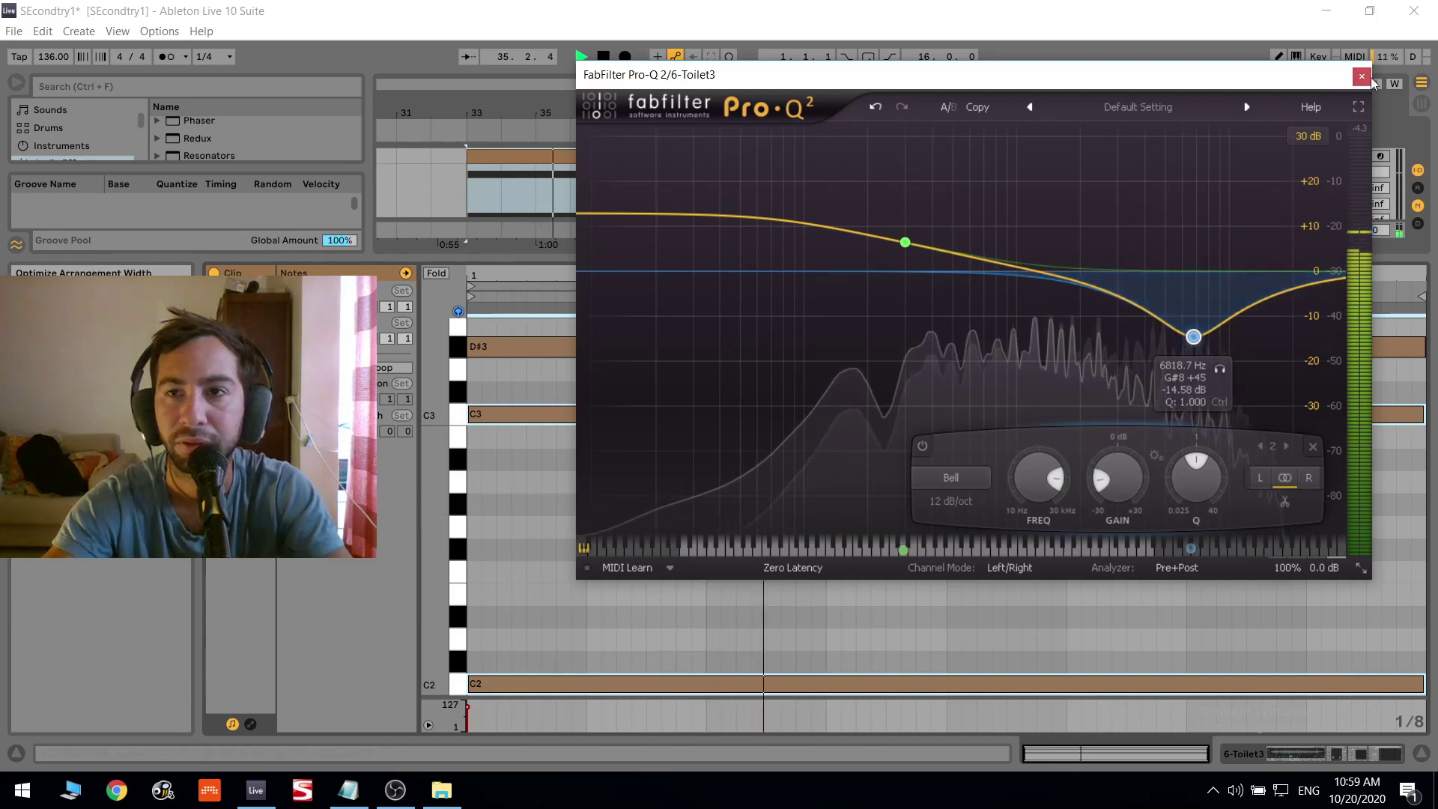
click(1361, 76)
double_click(1171, 154)
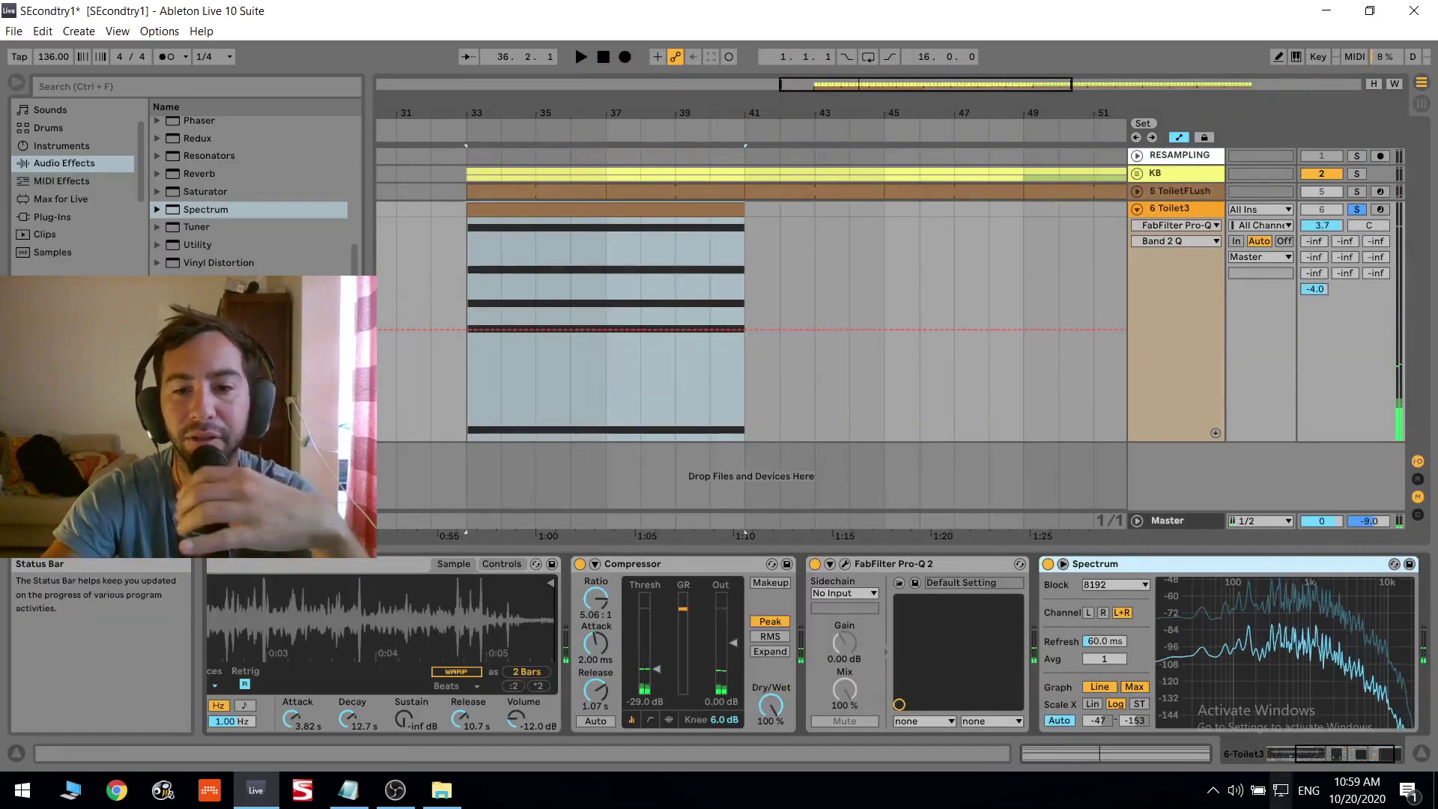
Set Simpler's Spread to 43% and raise the Toilet3 track's A-ShortVerb send to 0 dB during playback.
drag(1360, 757, 1336, 757)
click(1337, 757)
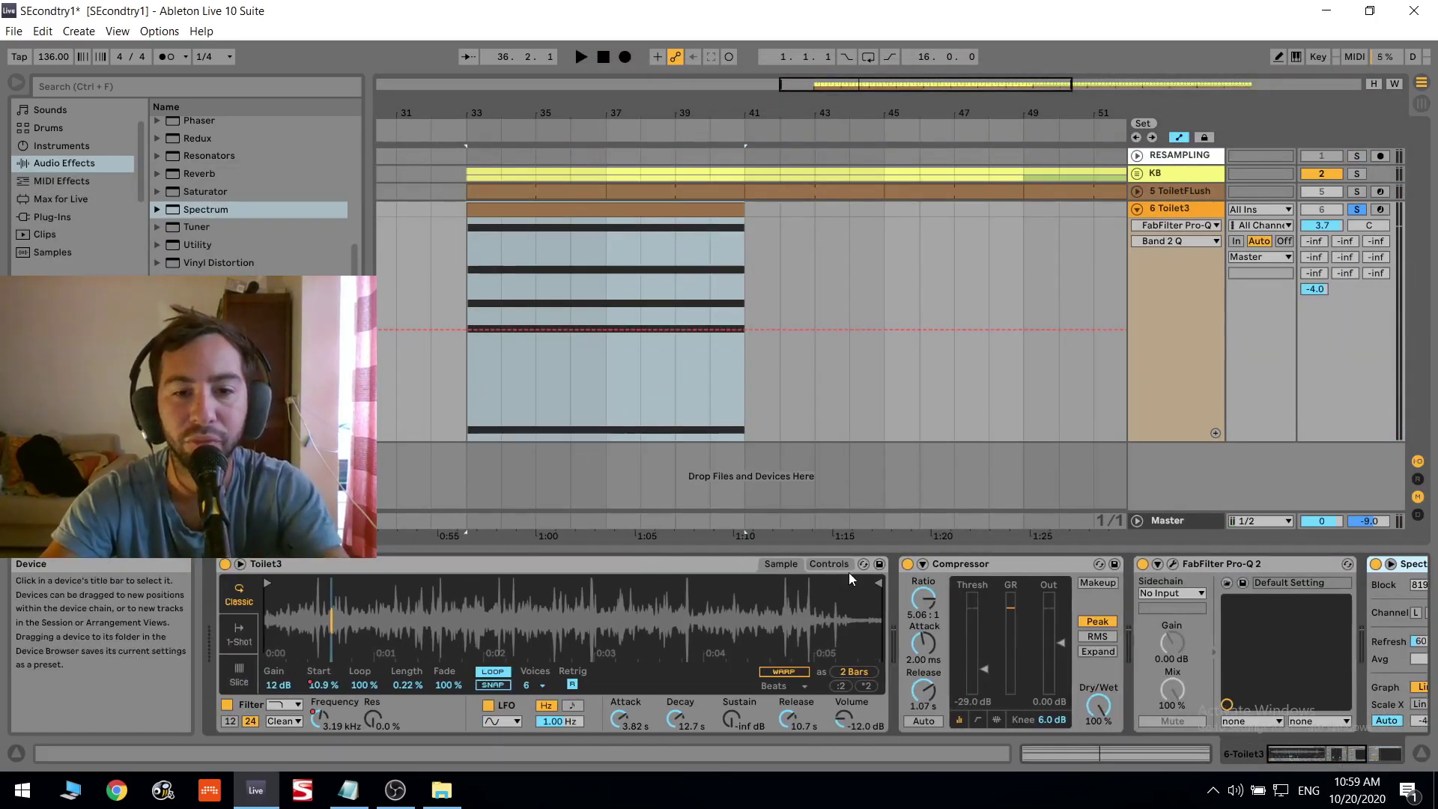
click(839, 565)
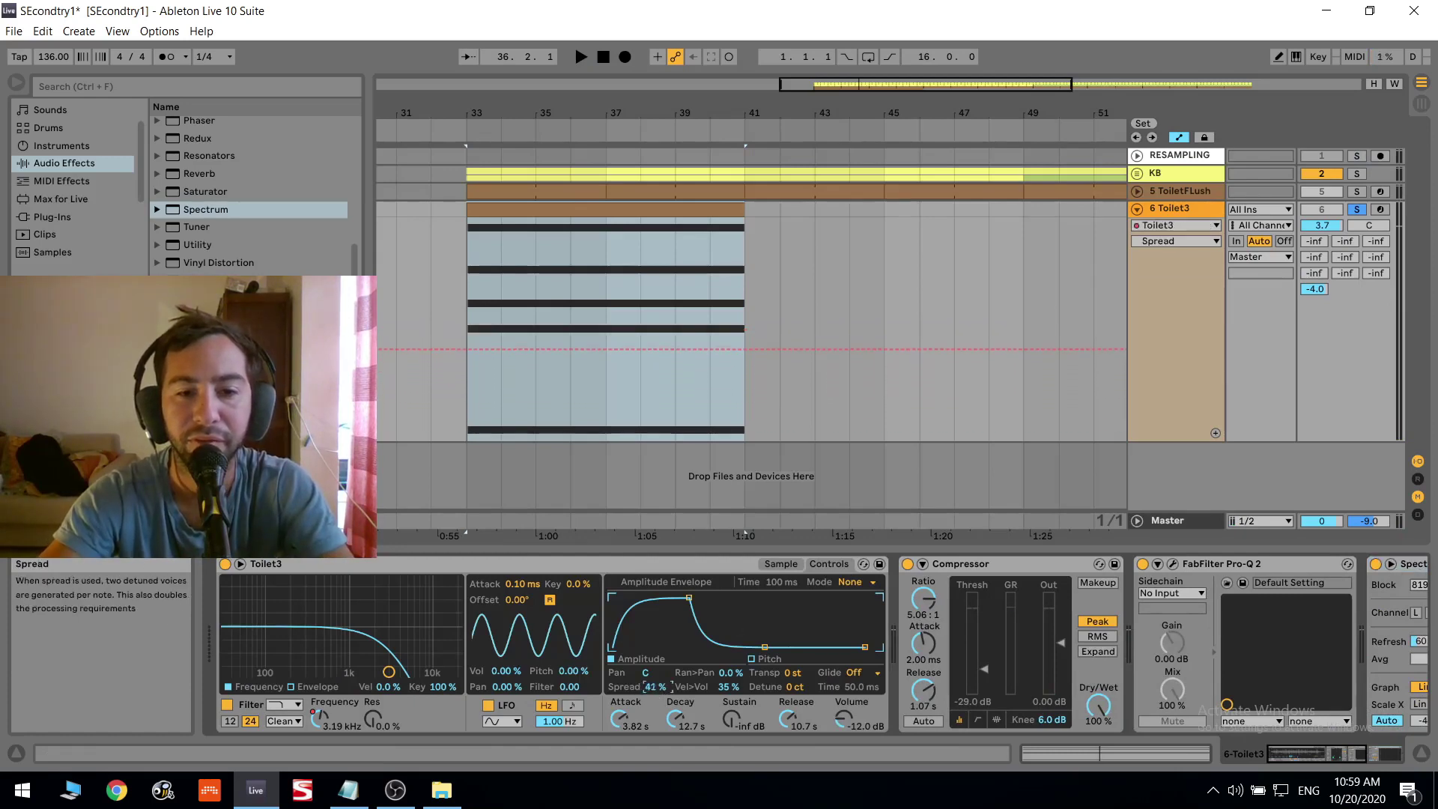
key(space)
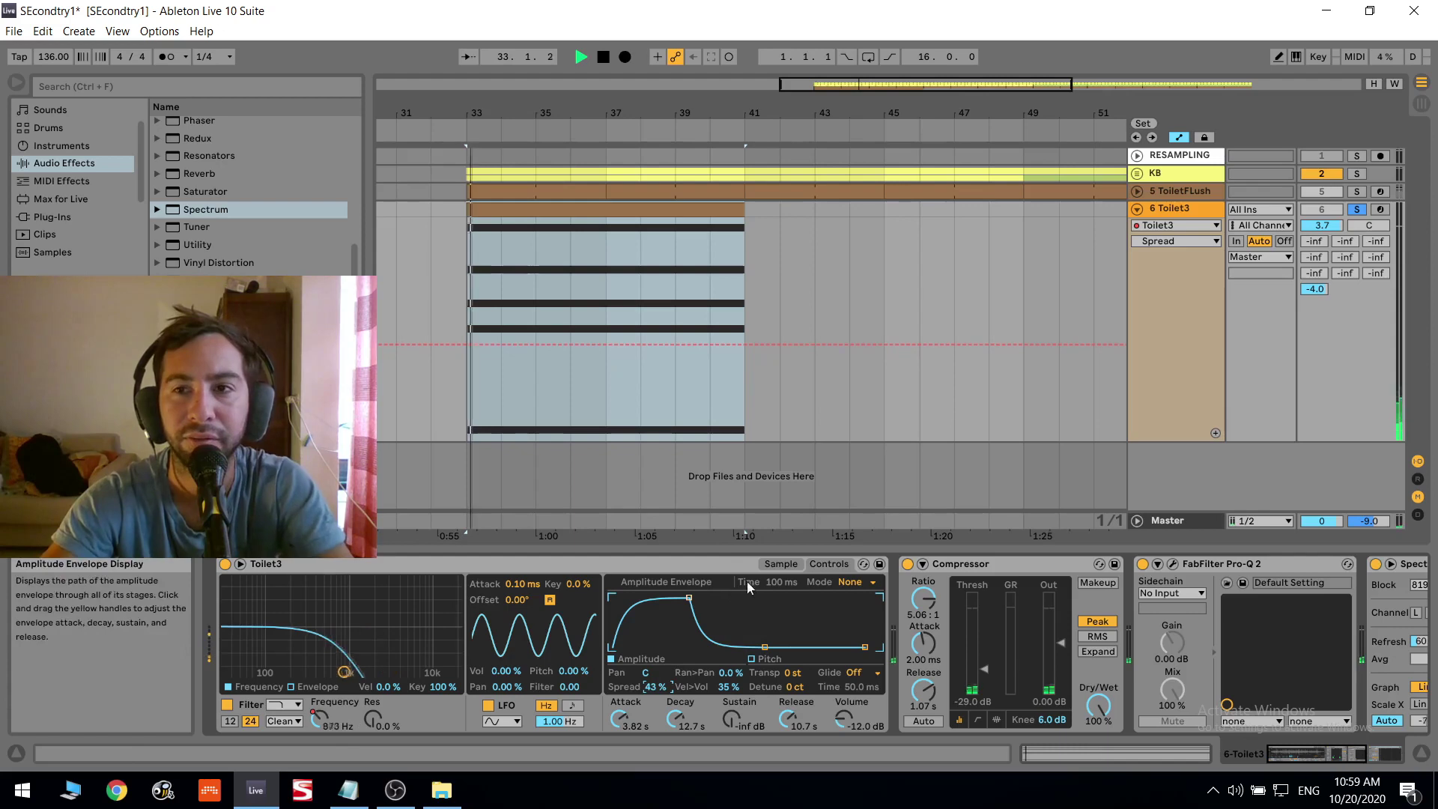
drag(1318, 241, 1318, 165)
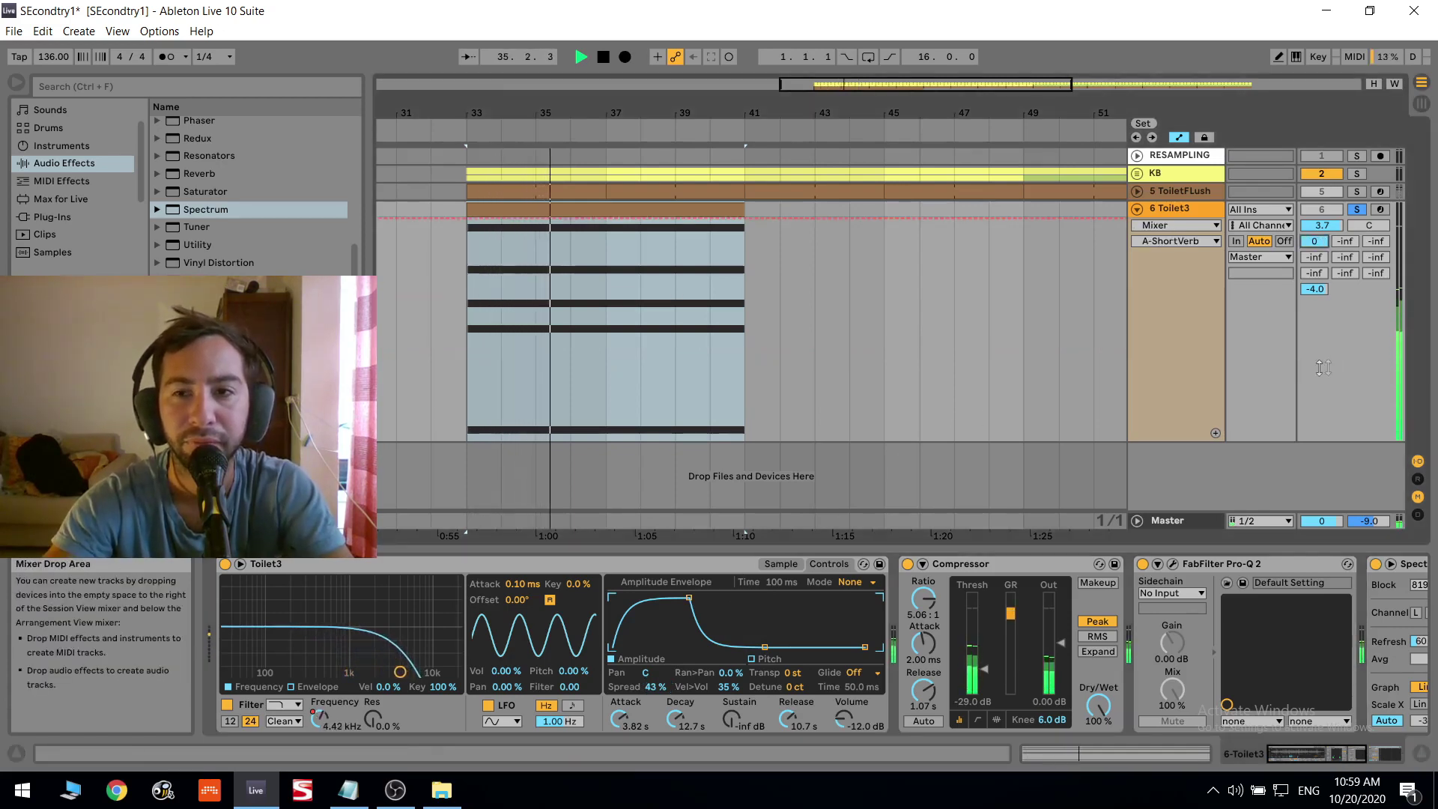
Add a Reverb at the end of the Toilet3 chain with a 15.9 s decay time and 80% dry/wet.
drag(1352, 753, 1430, 754)
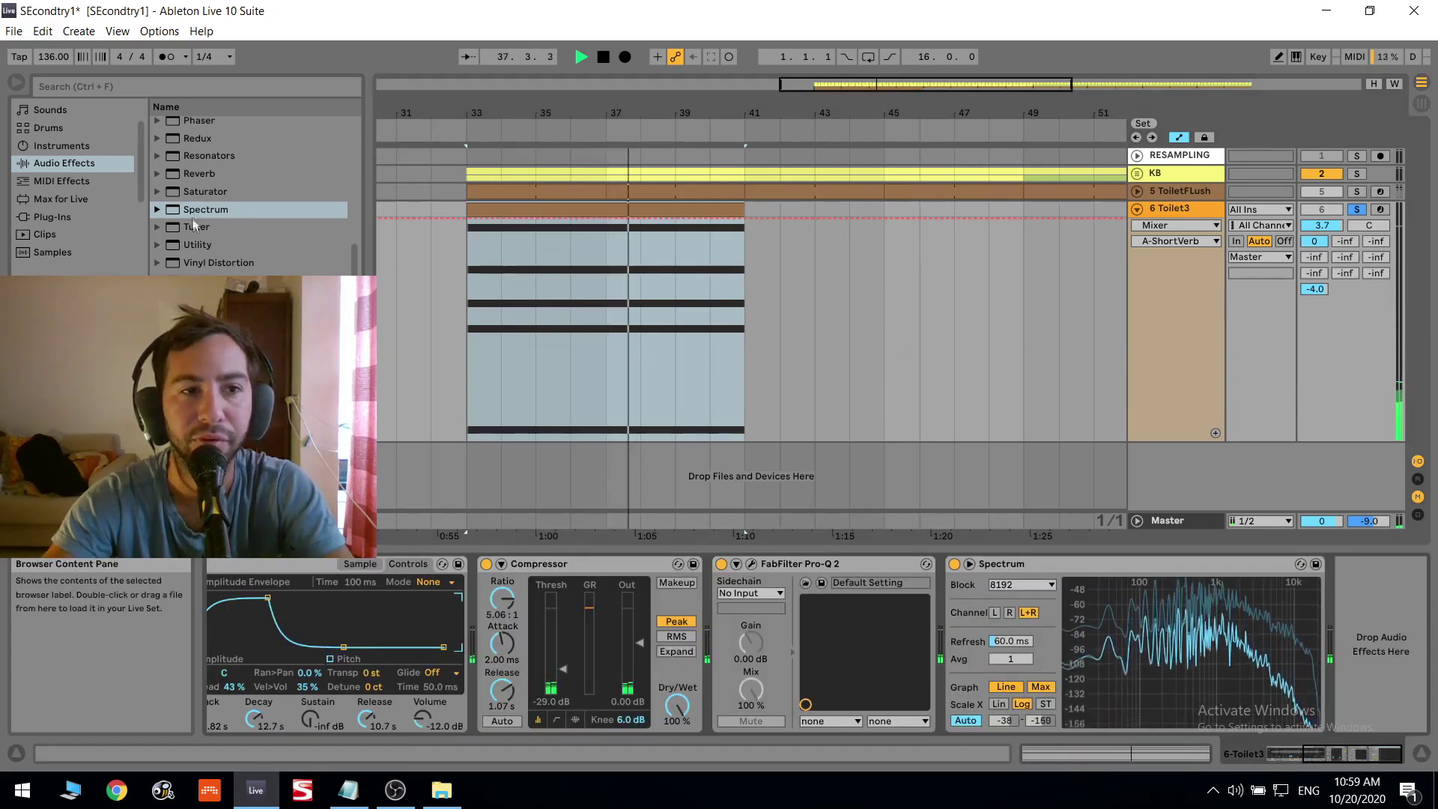
click(226, 175)
double_click(226, 172)
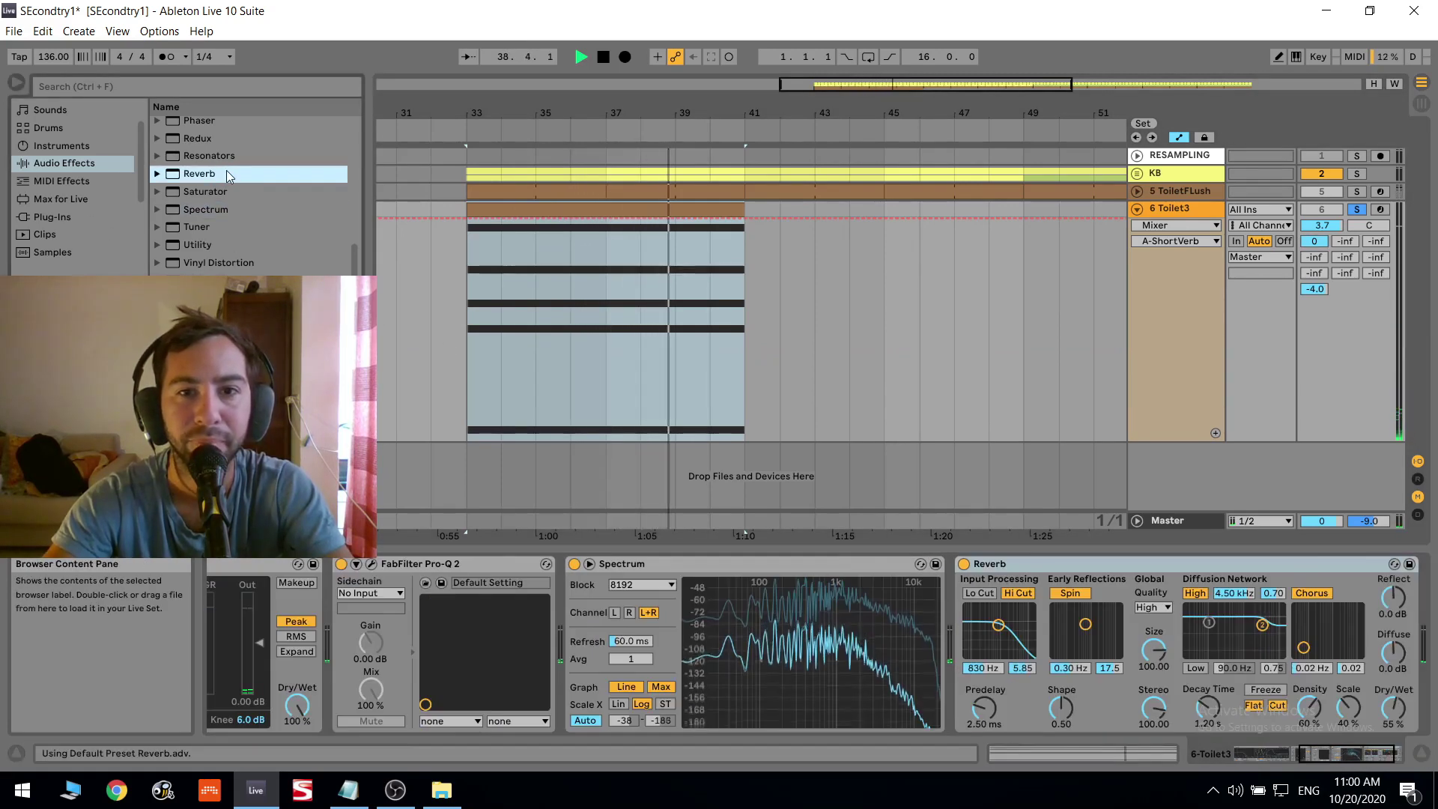
key(space)
mouse_move(1207, 706)
mouse_down()
mouse_move(1206, 678)
mouse_move(1206, 699)
mouse_up()
key(space)
drag(1394, 707, 1394, 695)
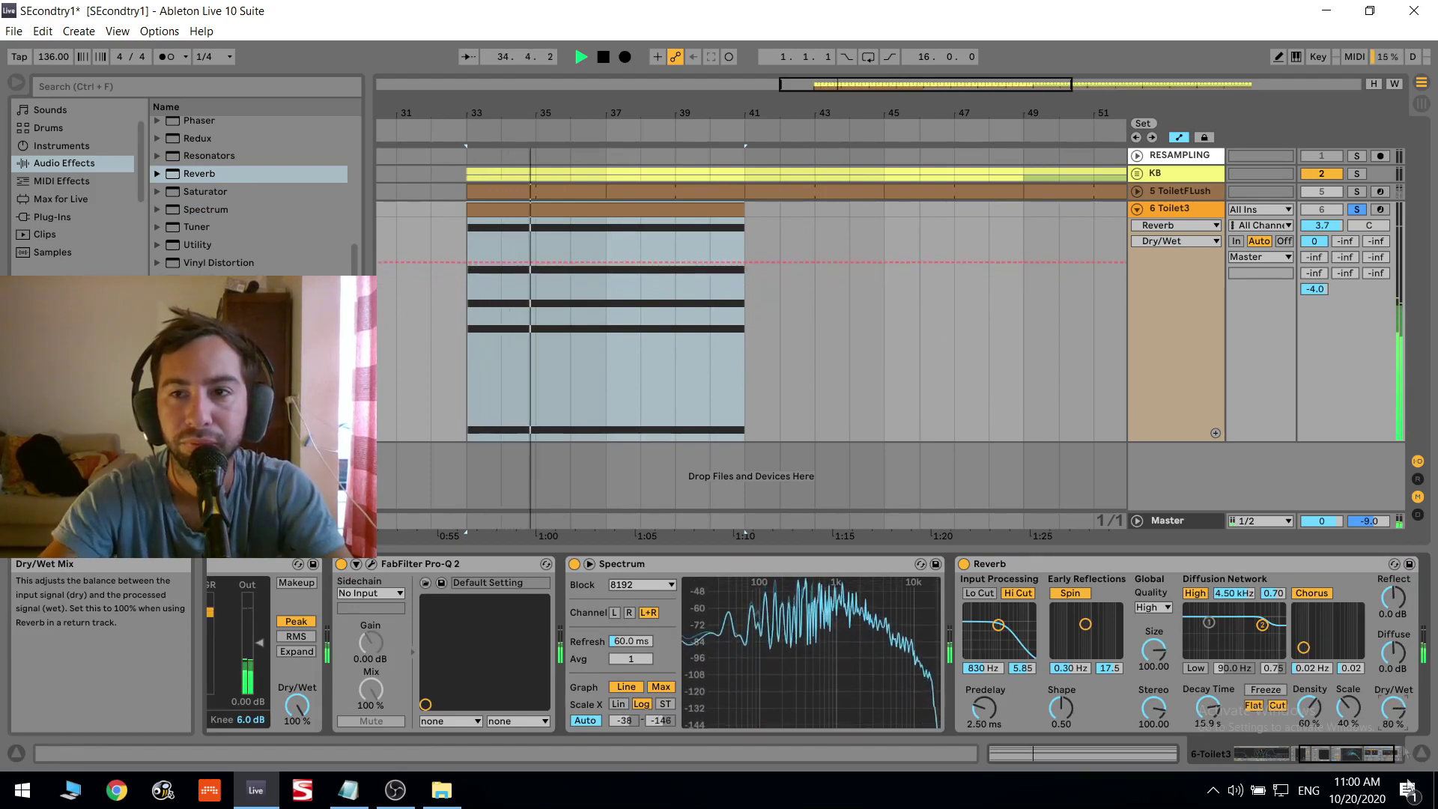
Raise the Toilet3 track volume to 6.0 dB and briefly check the Pro-Q 2 window.
drag(1322, 225, 1321, 227)
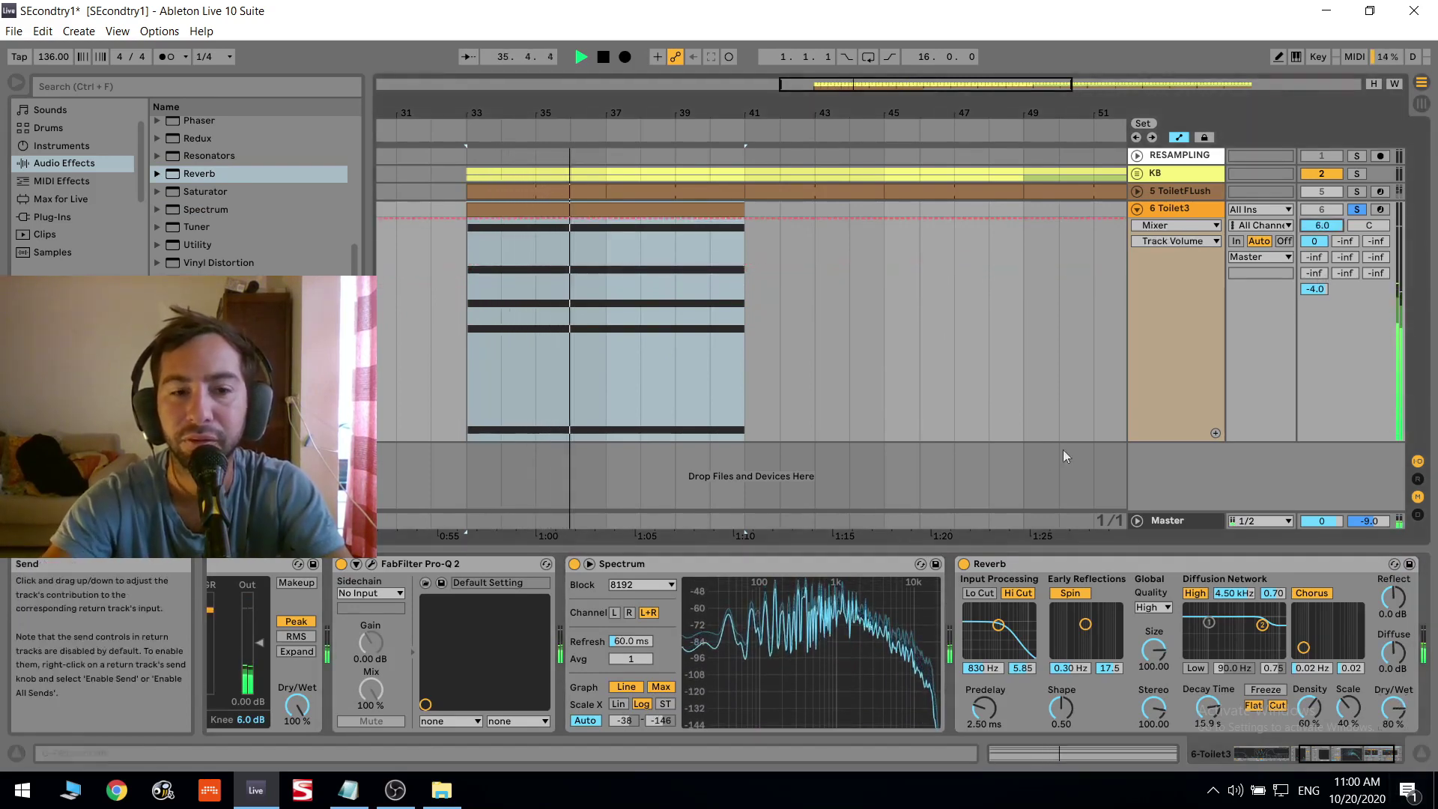
click(371, 564)
click(371, 567)
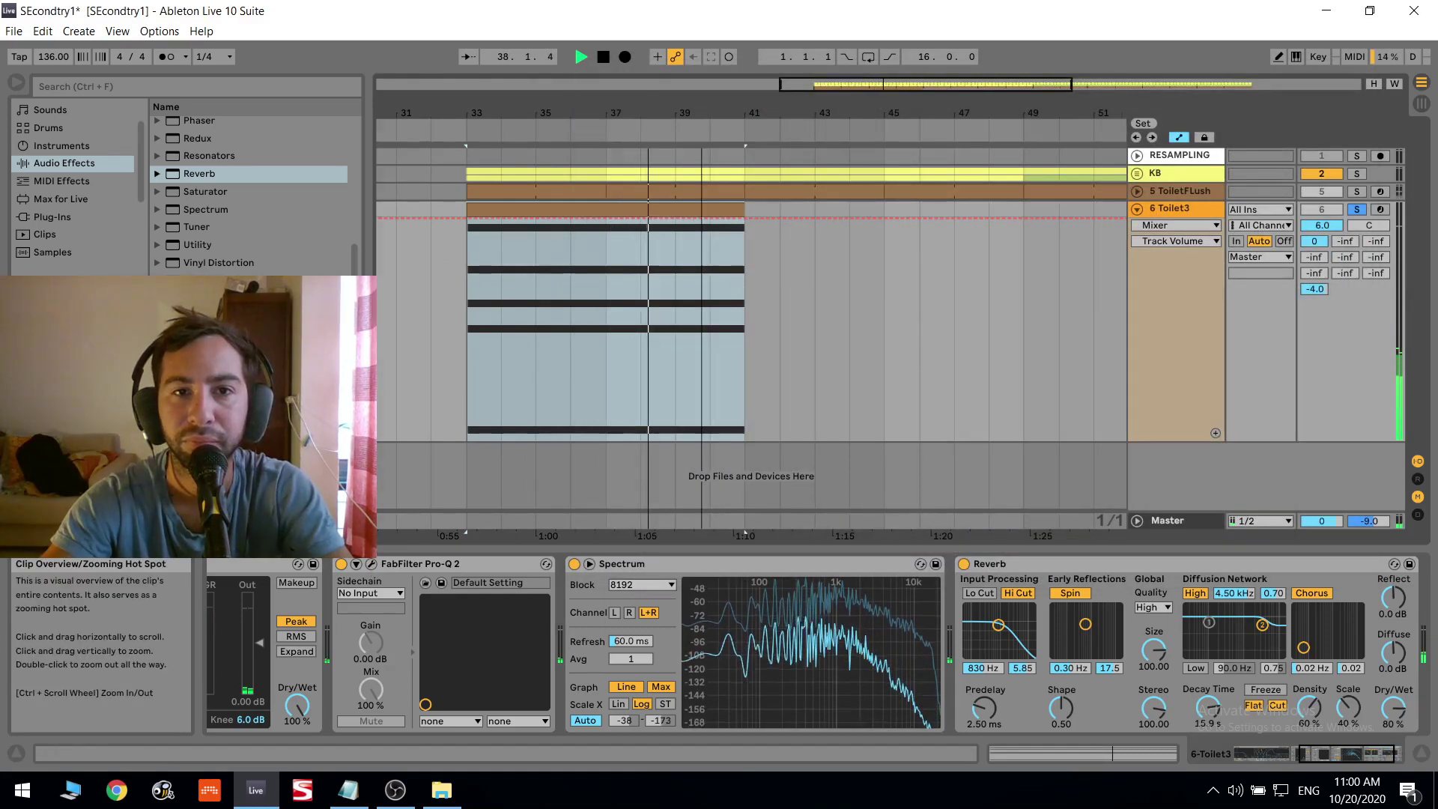
Place a four-bar section of the Toilet3 chord clip at bar 25 and duplicate it three times up to bar 41.
drag(699, 113, 999, 75)
key(space)
drag(1023, 201, 783, 208)
click(784, 207)
key(space)
key(ctrl+d)
key(ctrl+d)
key(ctrl+d)
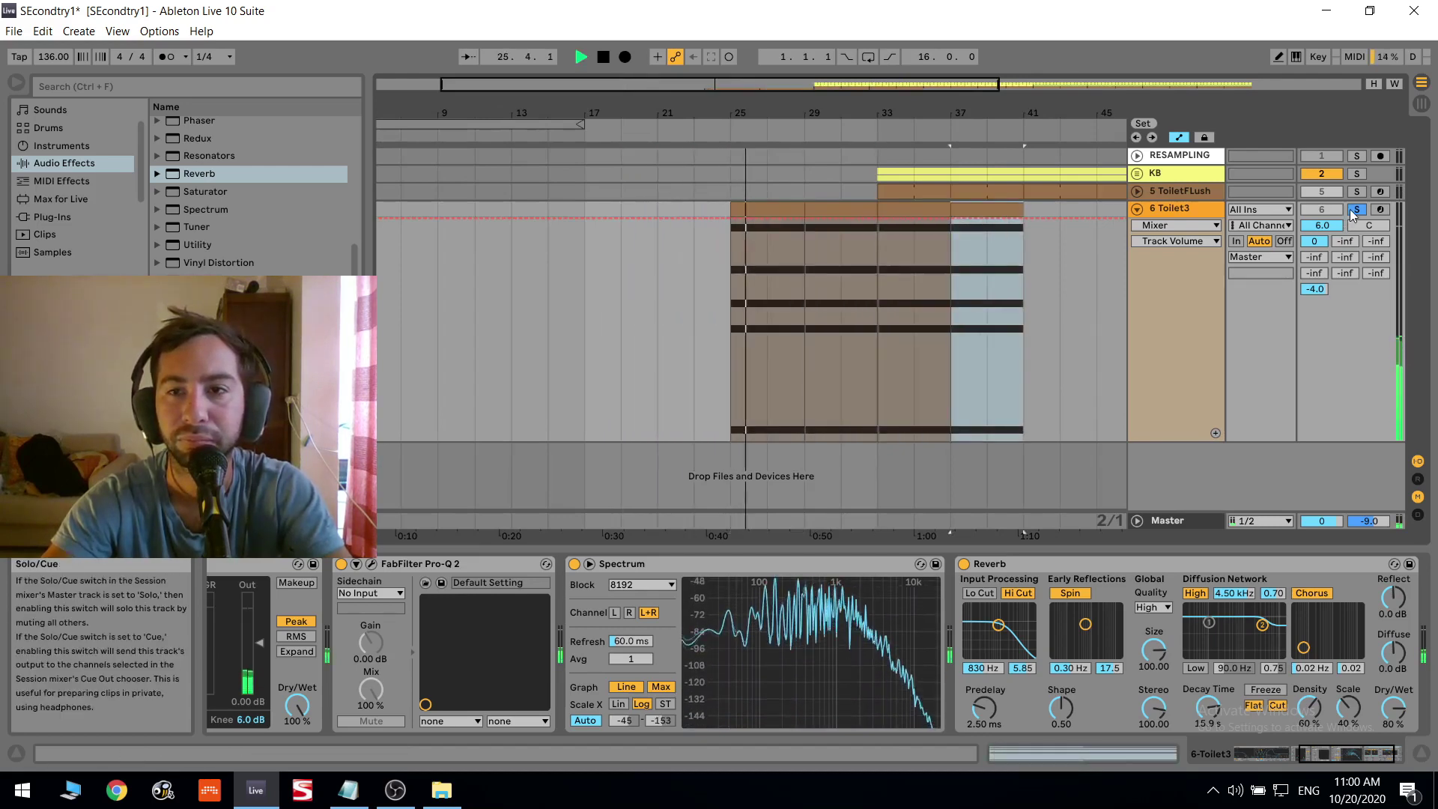
Unsolo the Toilet3 track and duplicate the last eight bars of chord clips up to bar 49, undoing the extra copy.
shift+click(911, 206)
key(ctrl+d)
key(ctrl+d)
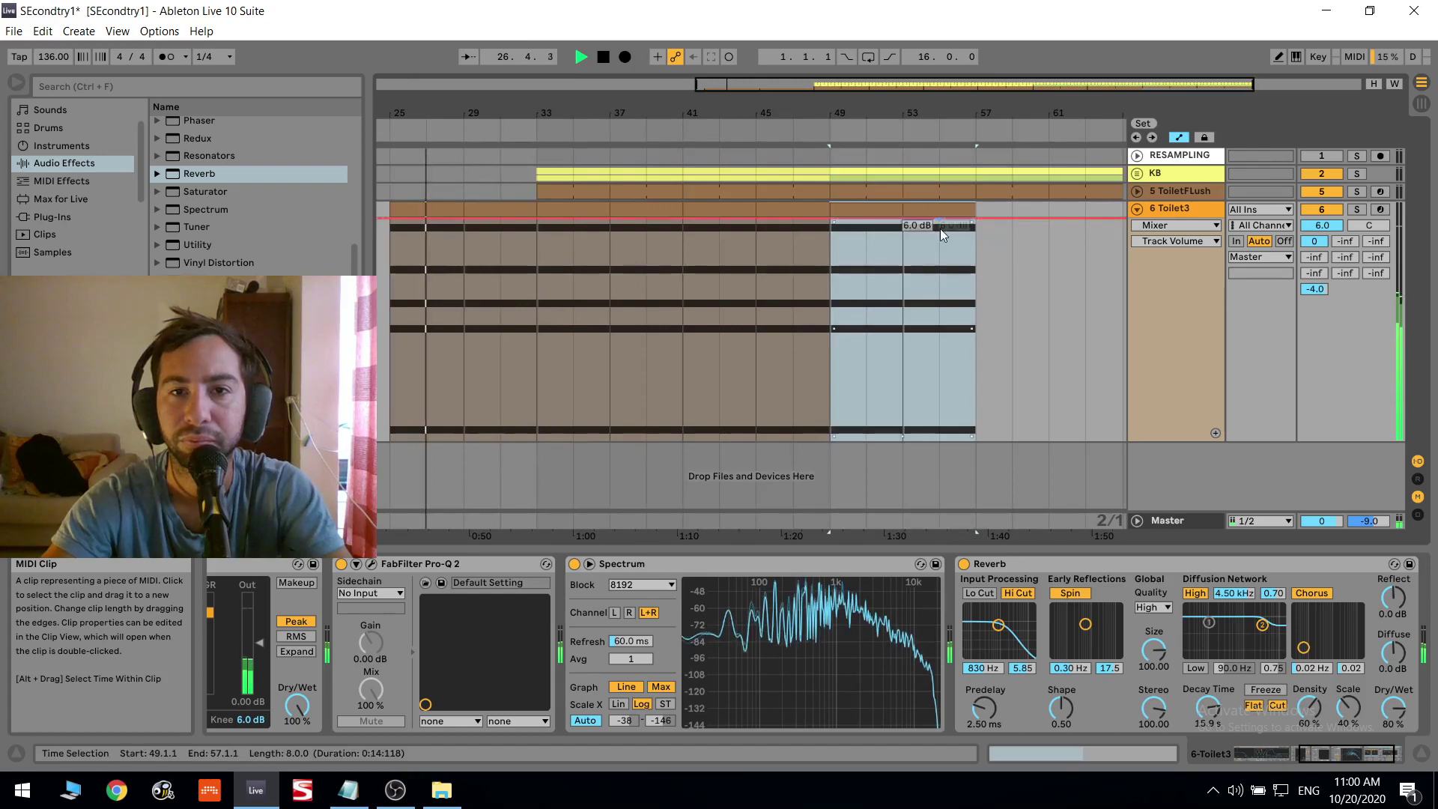
key(ctrl+z)
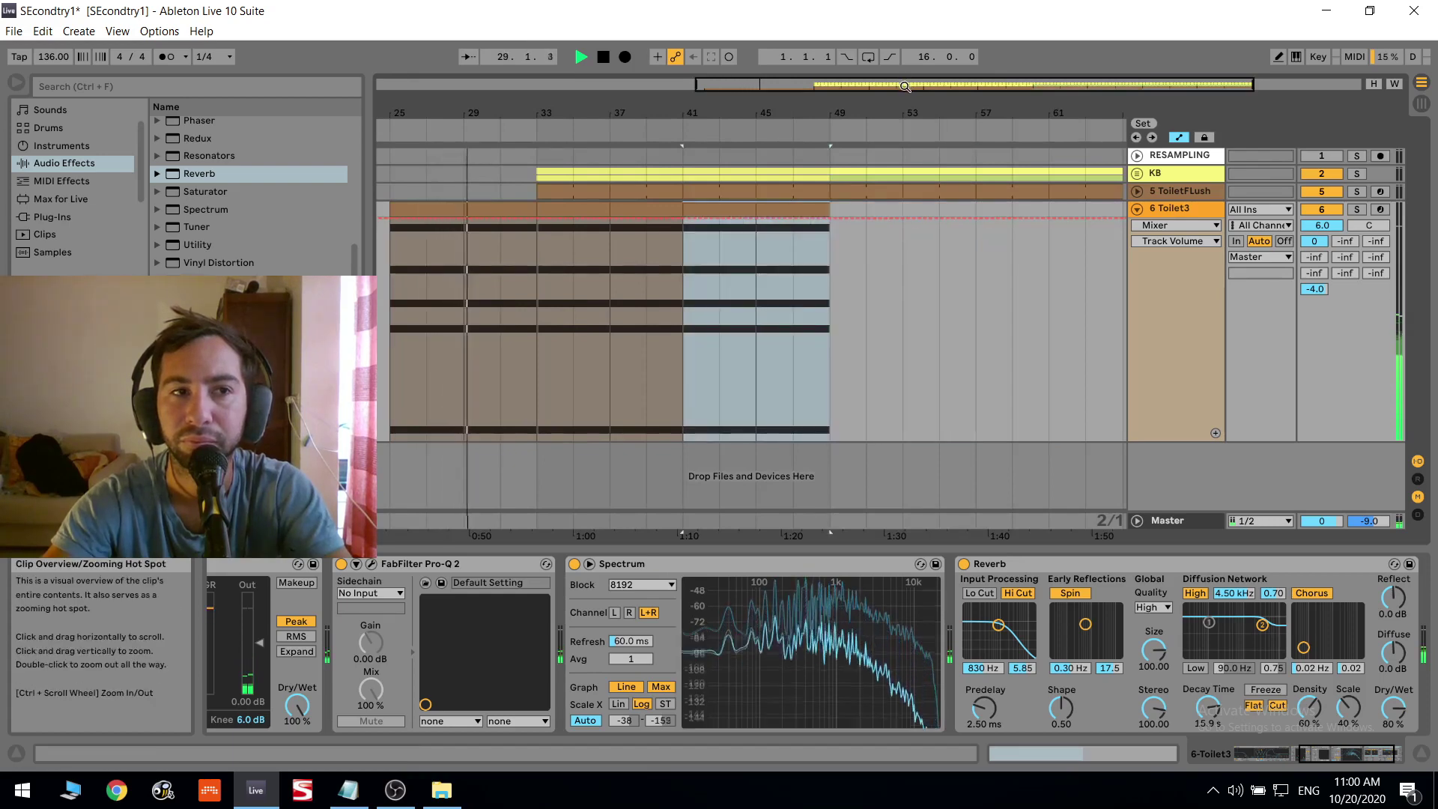
double_click(907, 87)
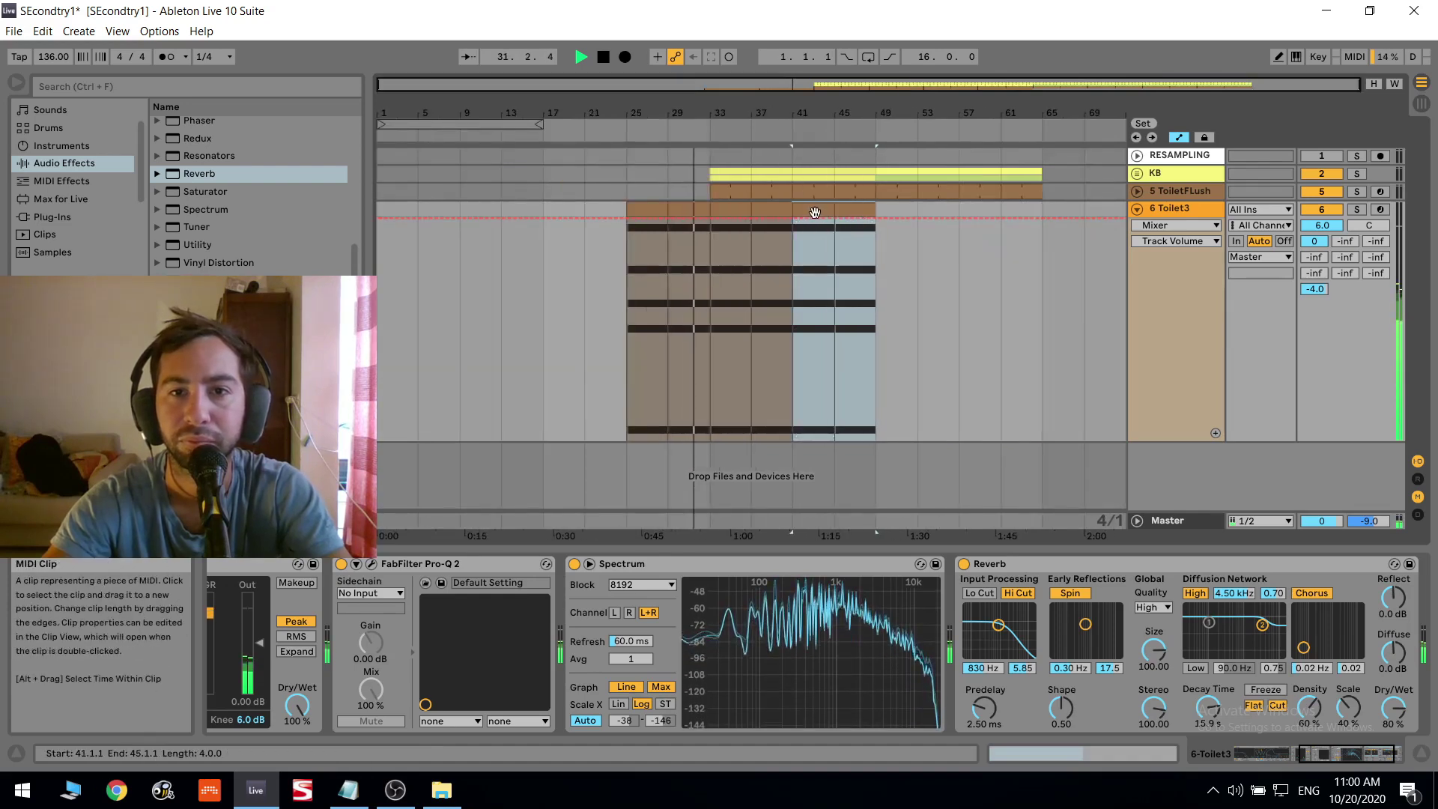
Fold the Toilet3 track, unfold ToiletFLush and delete its clips between bars 33 and 49.
click(1140, 209)
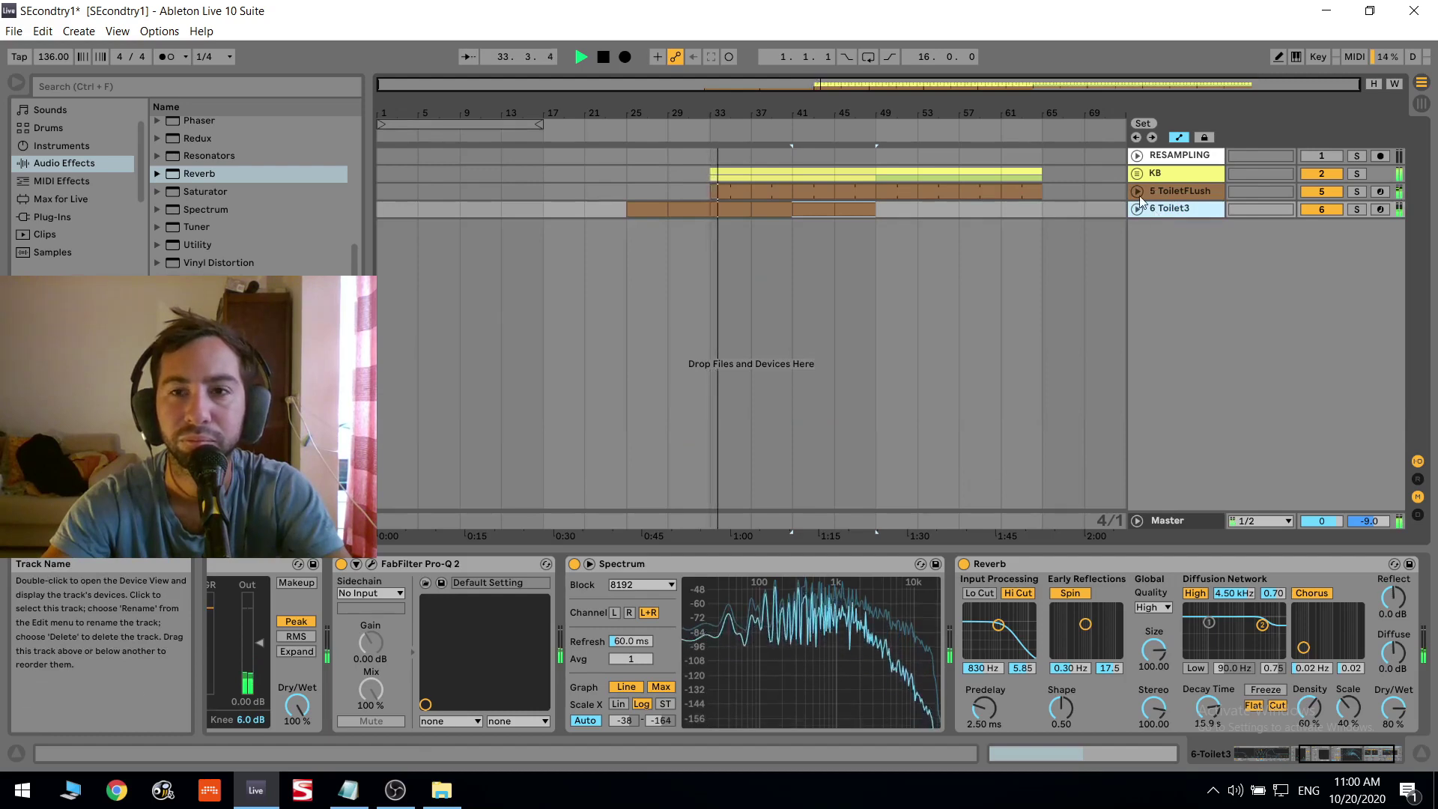
click(1137, 192)
click(768, 190)
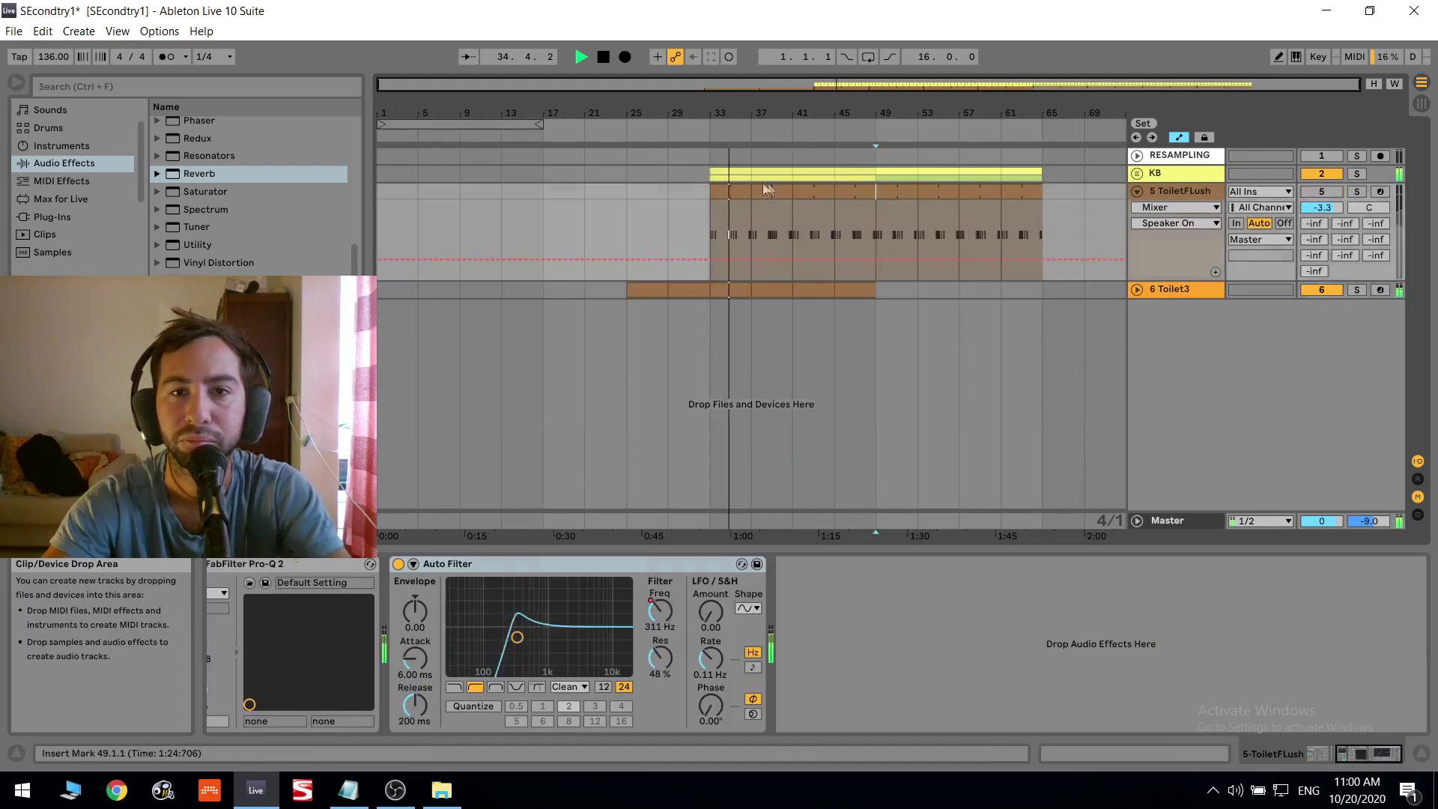
click(741, 191)
shift+click(847, 191)
right_click(847, 191)
click(882, 245)
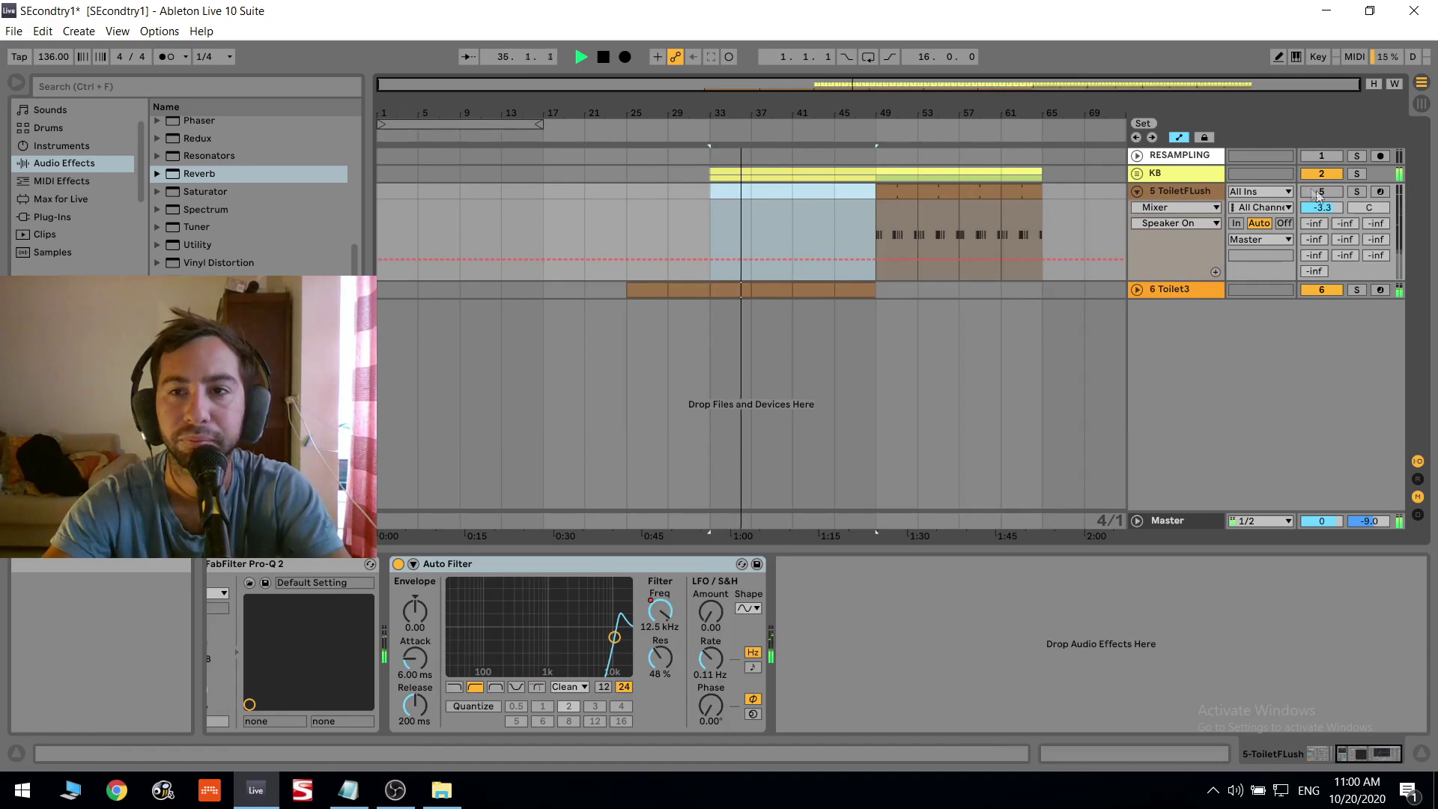
In the ToiletFLush clip at bar 49, lengthen the C3 note so it sustains across the full two bars.
double_click(893, 188)
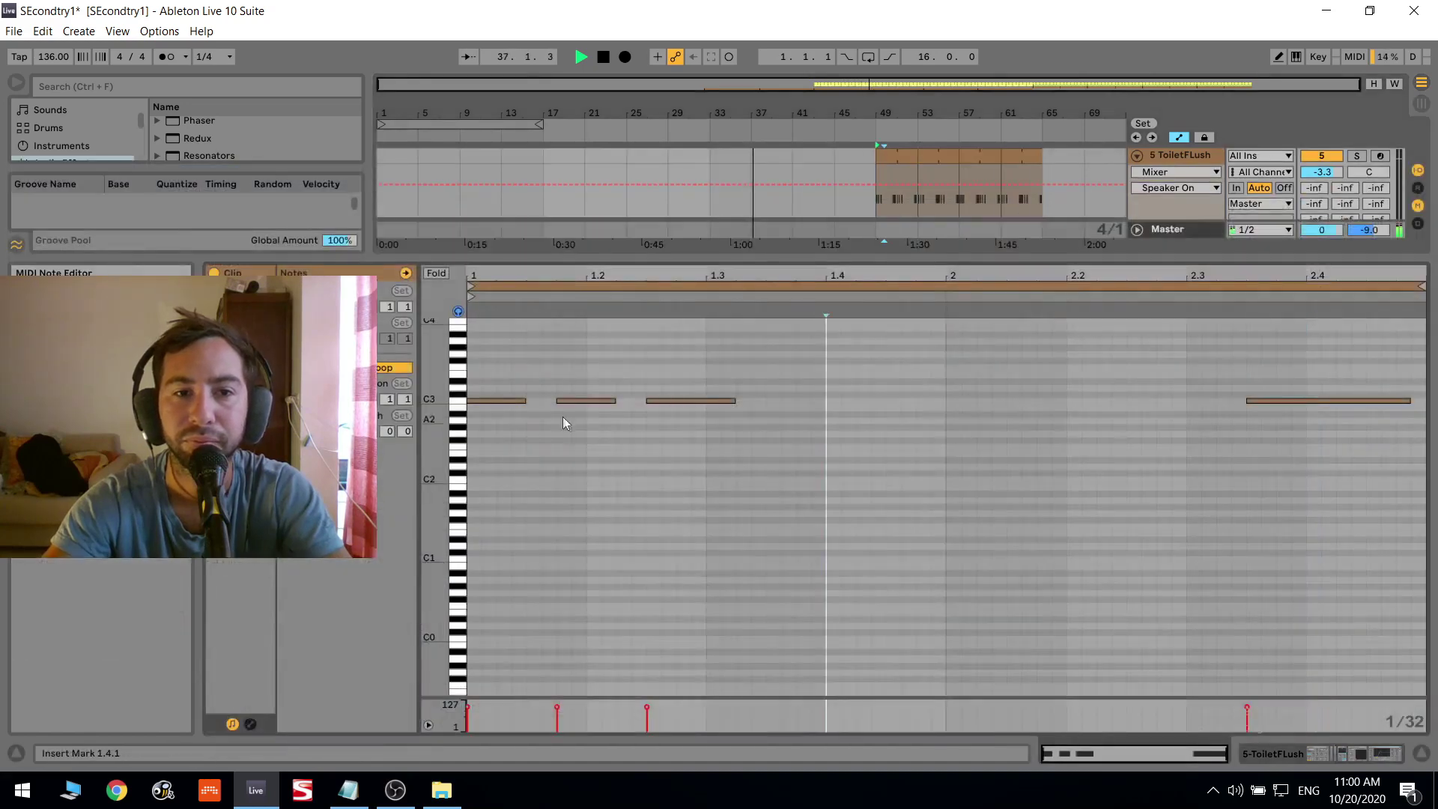
drag(522, 400, 1430, 389)
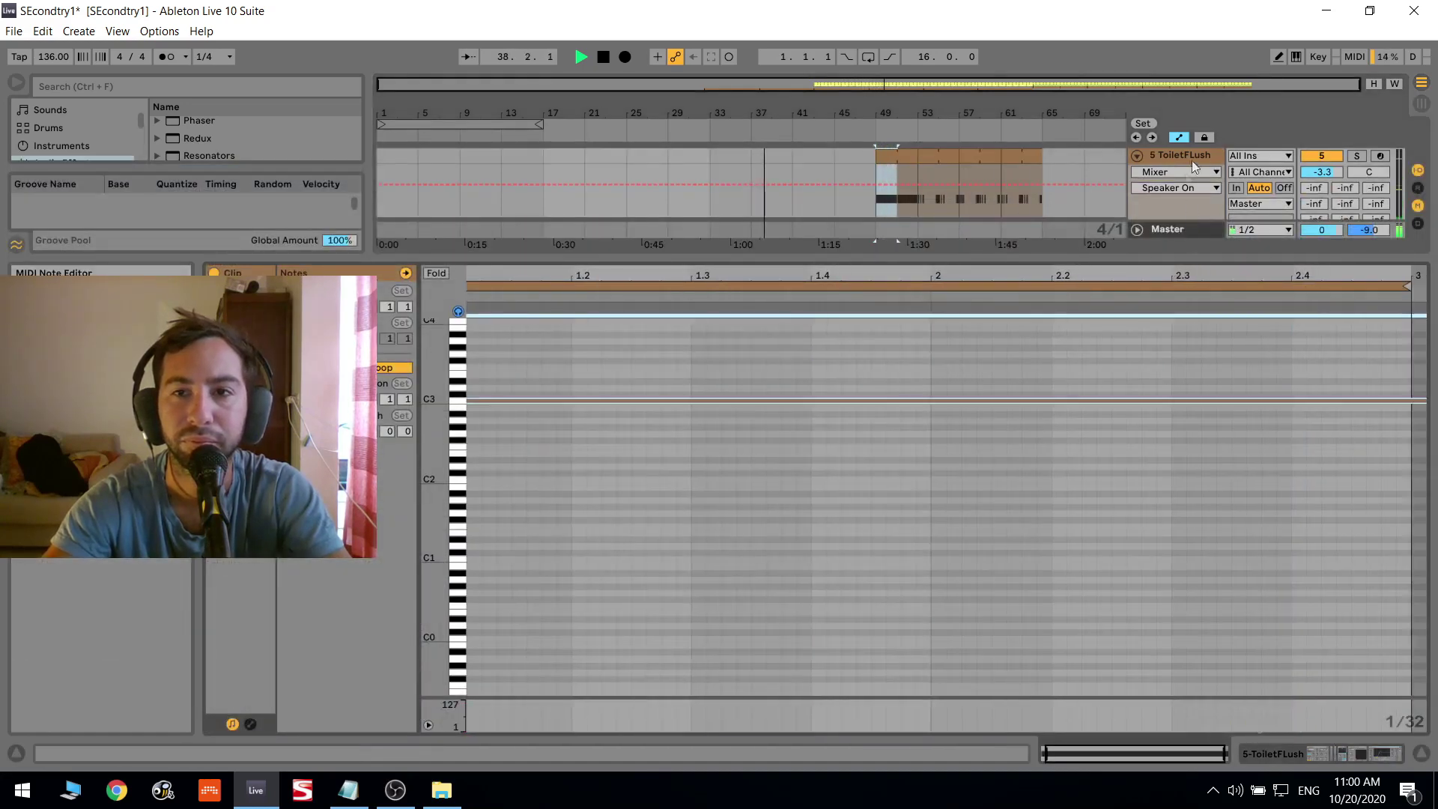
double_click(1205, 156)
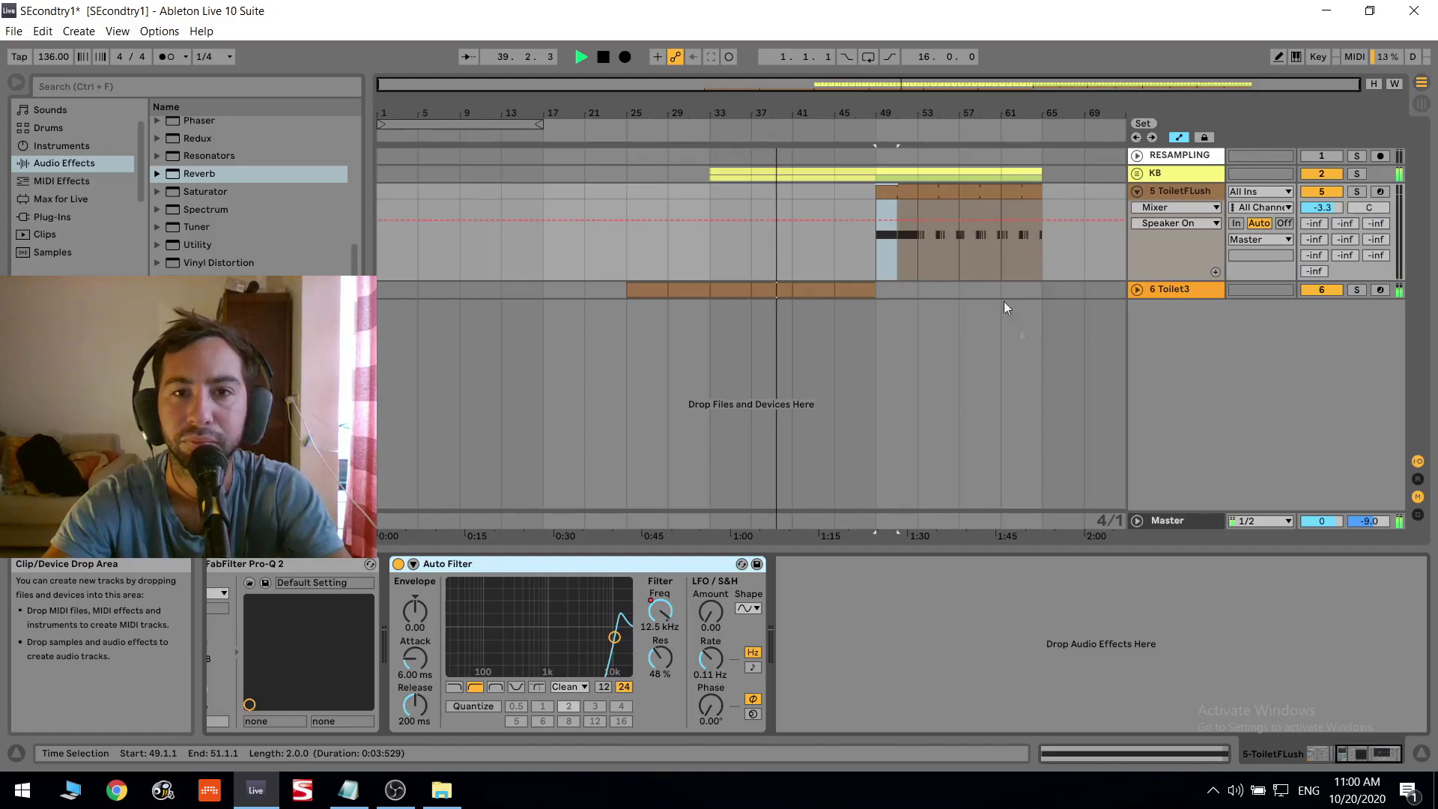
Place the sustained-note ToiletFLush clips at bars 41 to 45 and restore the original rhythmic pattern at bars 49 to 53.
drag(885, 184, 788, 235)
click(928, 200)
click(879, 196)
key(ctrl+v)
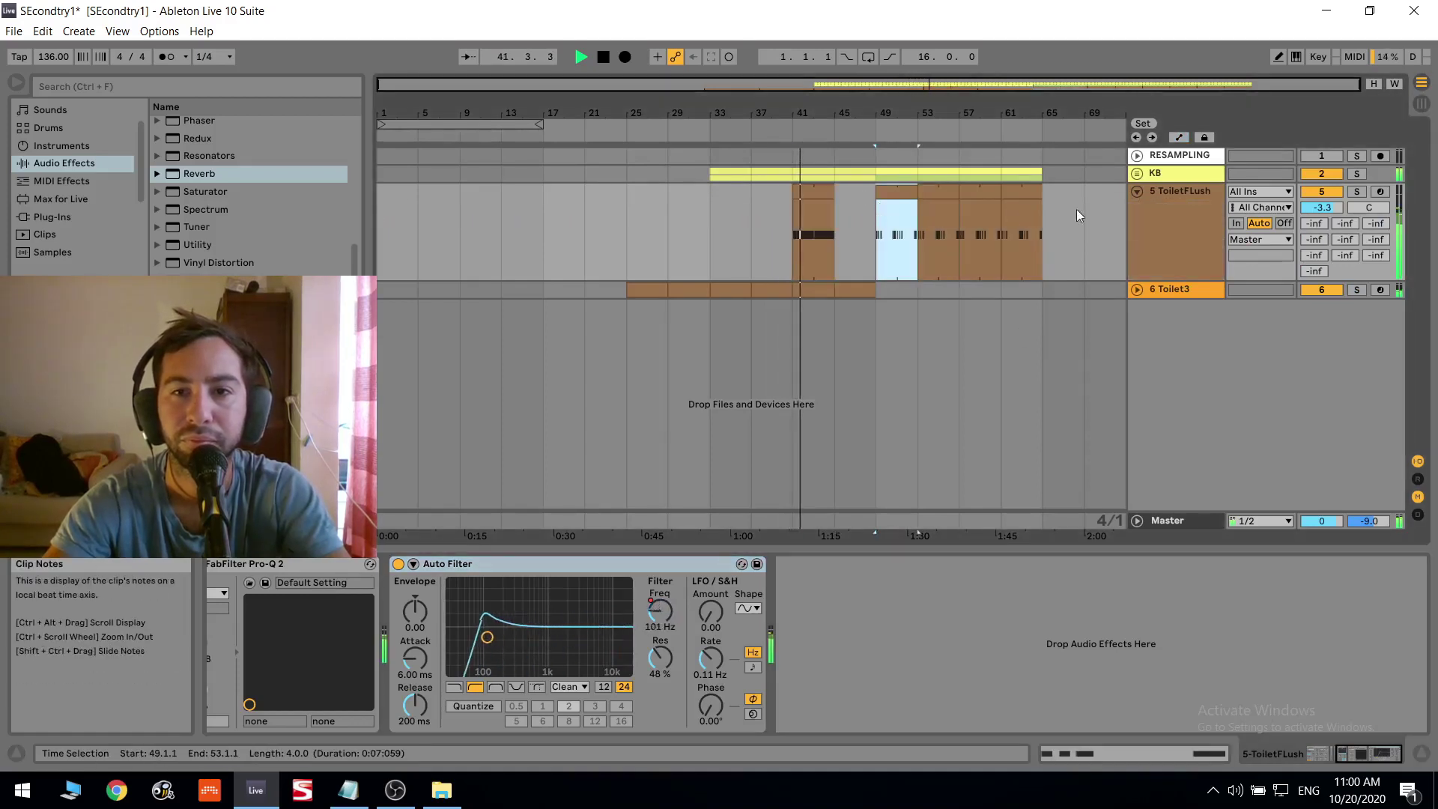
Set the ToiletFLush track's E-PP4 send to -1.8 dB and switch its Auto Filter to the bandpass type.
drag(1346, 240, 1346, 236)
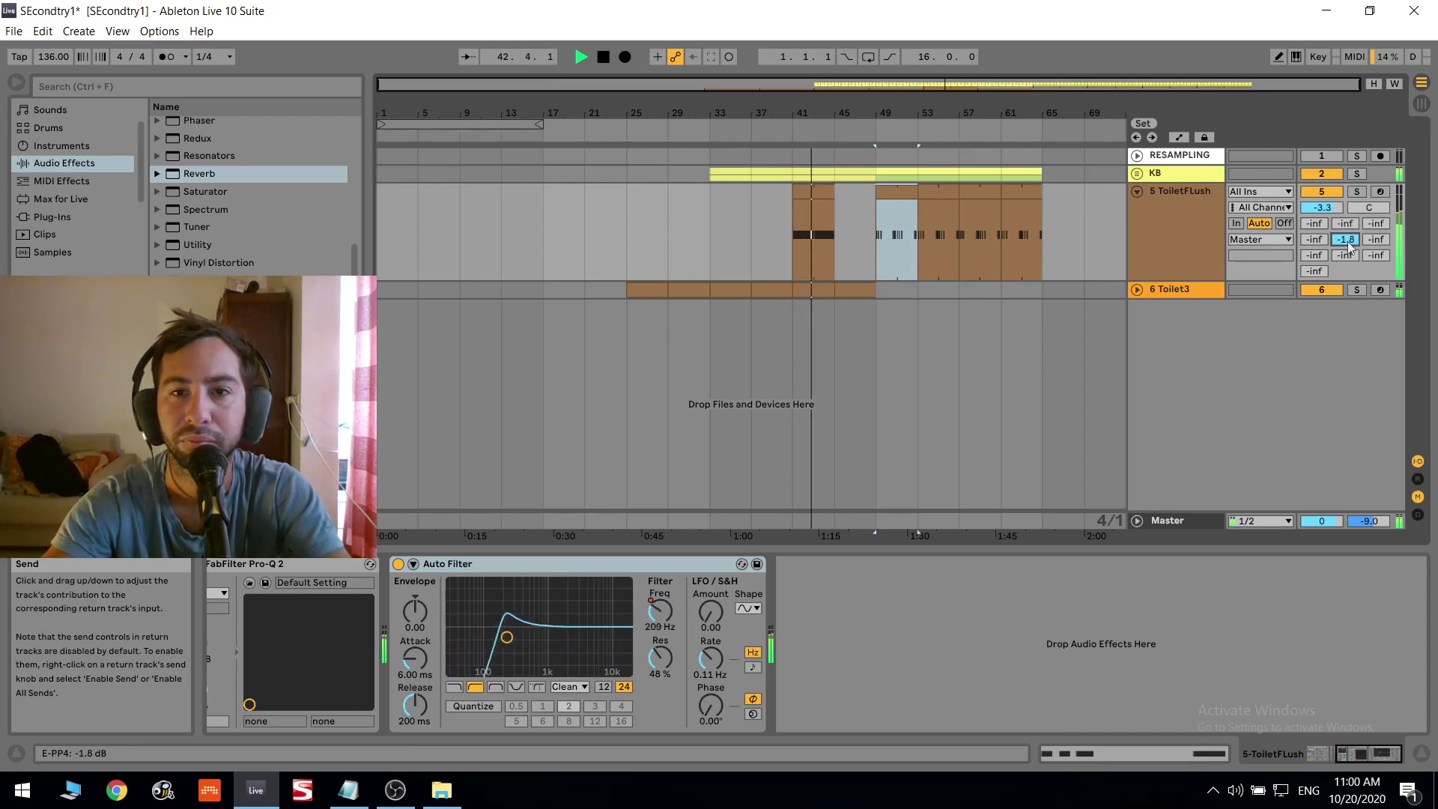
click(495, 687)
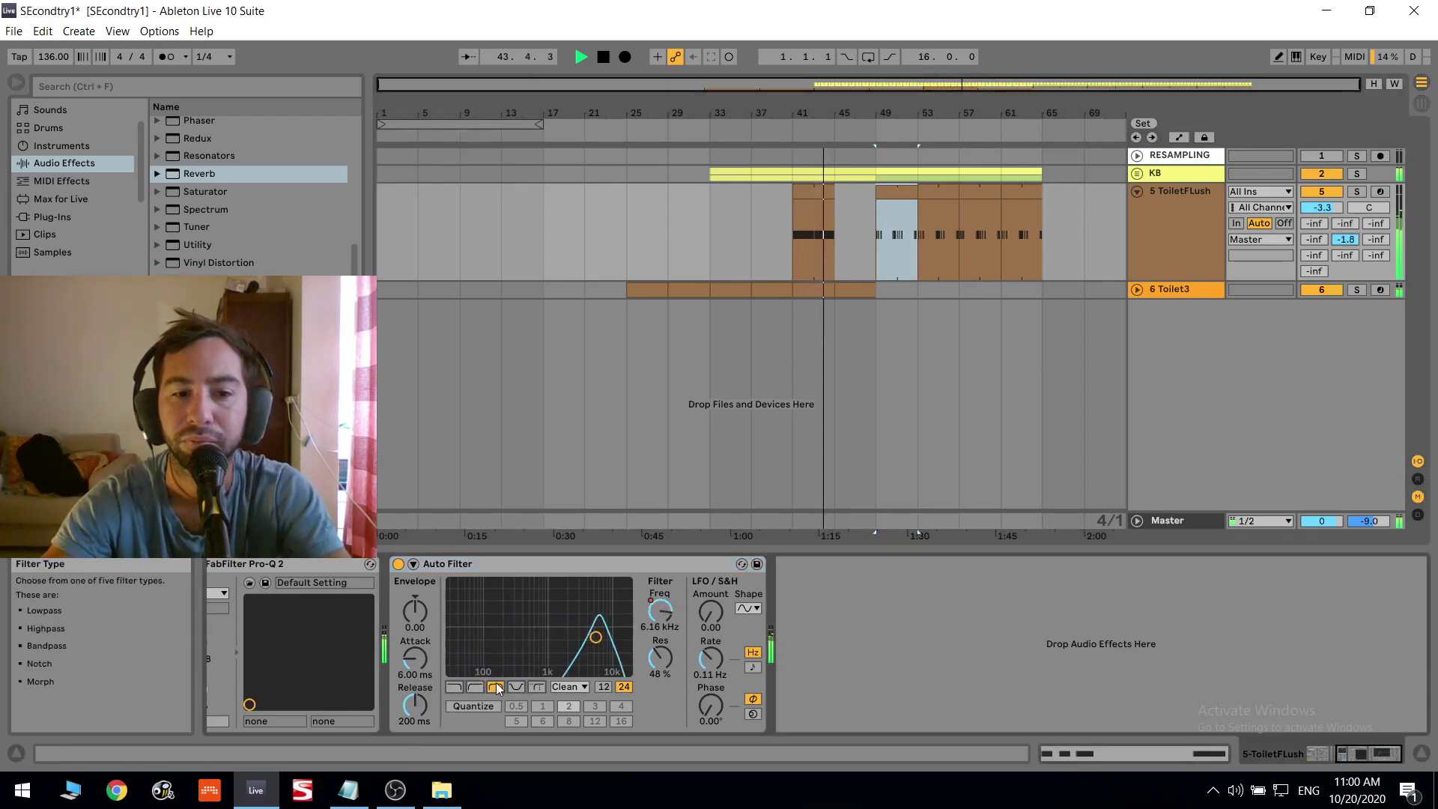
drag(595, 636, 550, 637)
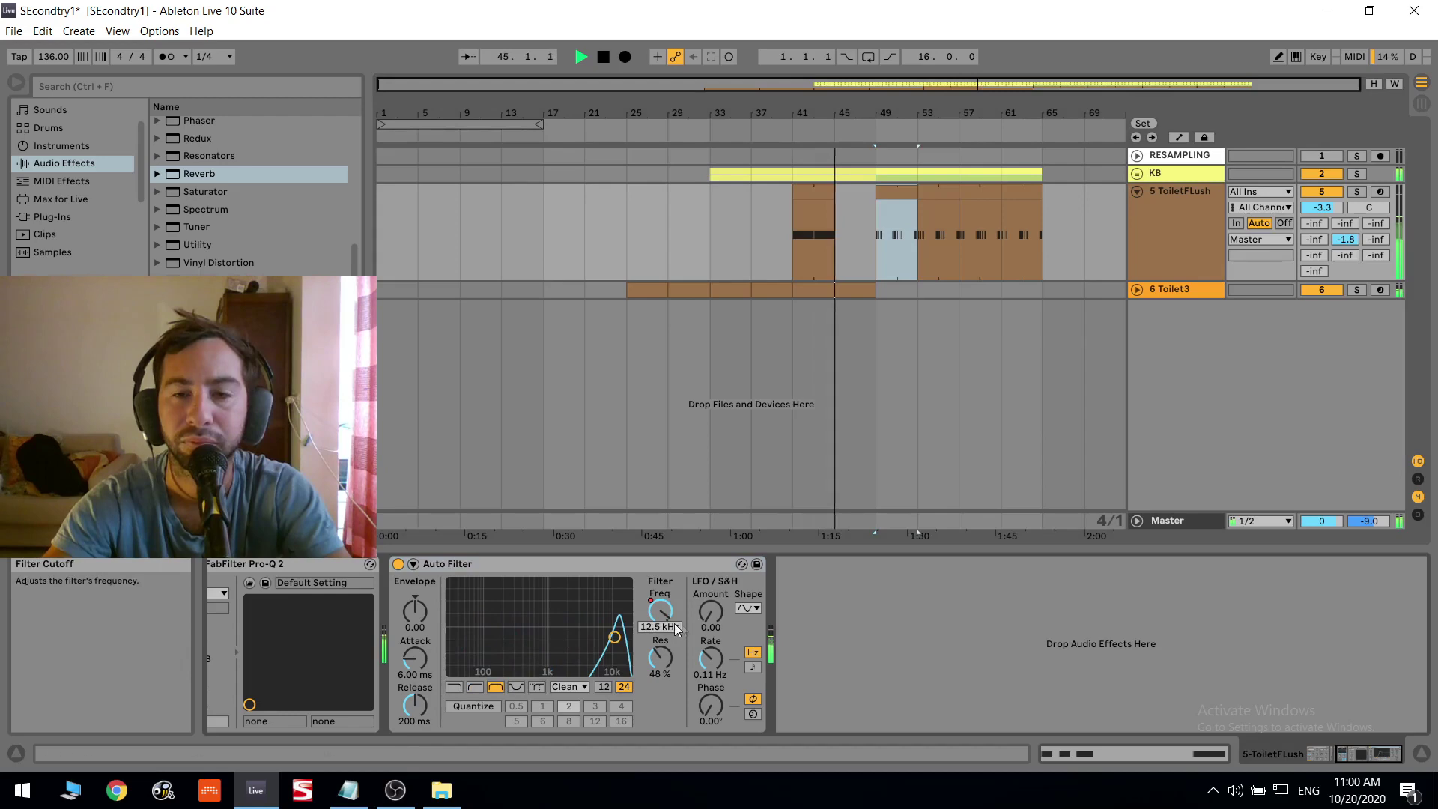
click(825, 189)
key(a)
drag(877, 207, 1123, 210)
right_click(1032, 200)
click(1059, 267)
key(ctrl+z)
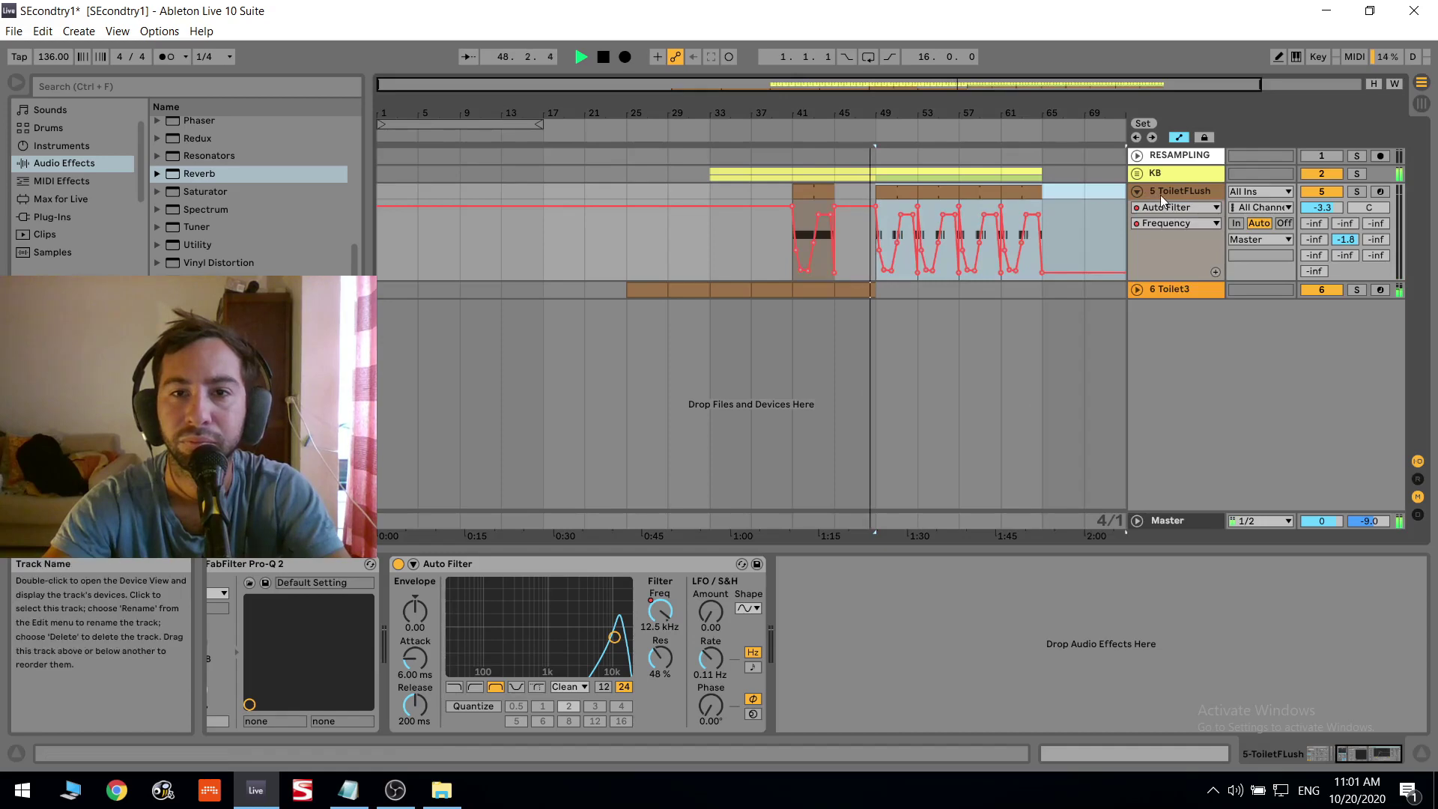
Fold the ToiletFLush track, duplicate 16 bars of the KB track to extend it to bar 81, and extend the Toilet3 chord clips to bar 57.
click(1136, 192)
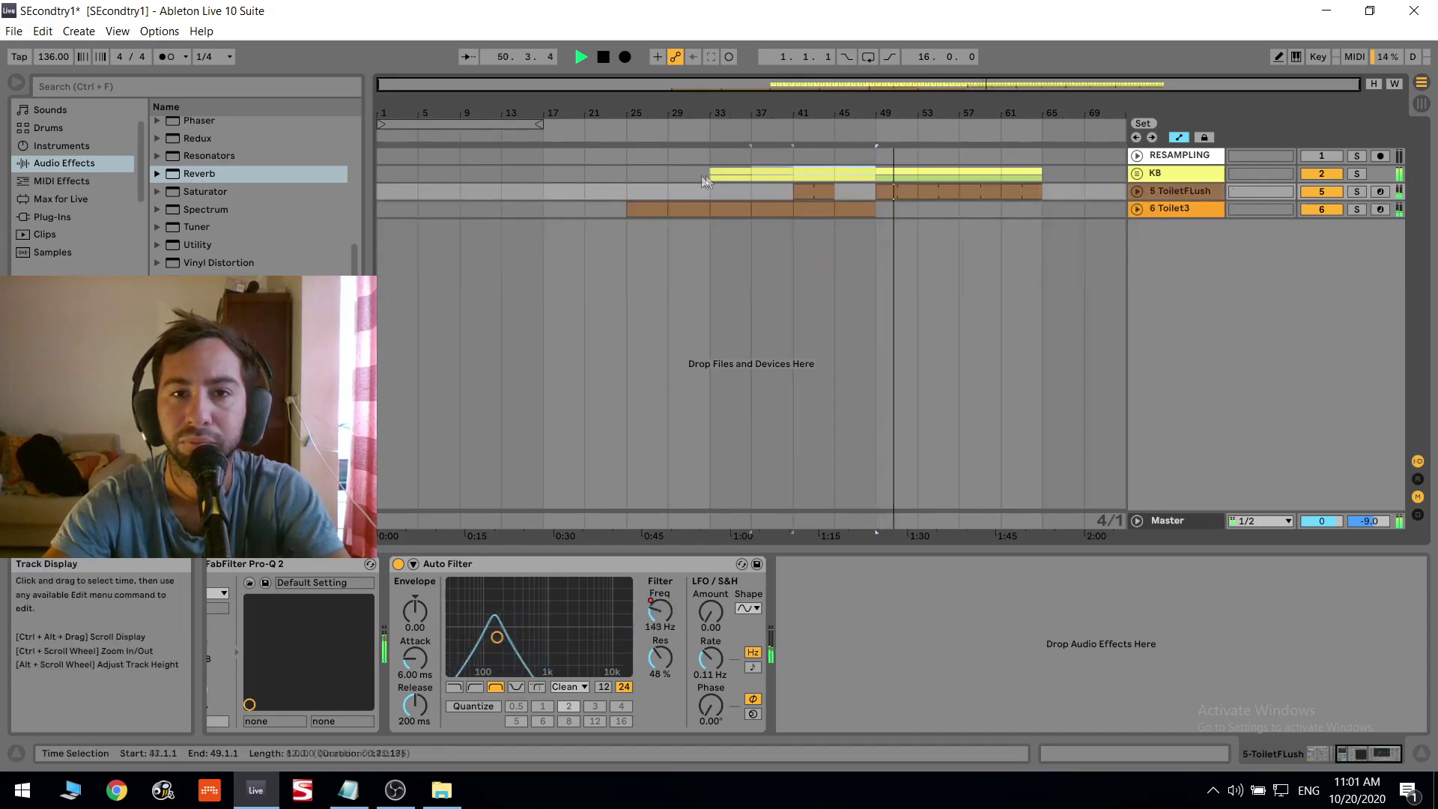
drag(878, 174, 1031, 178)
key(ctrl+d)
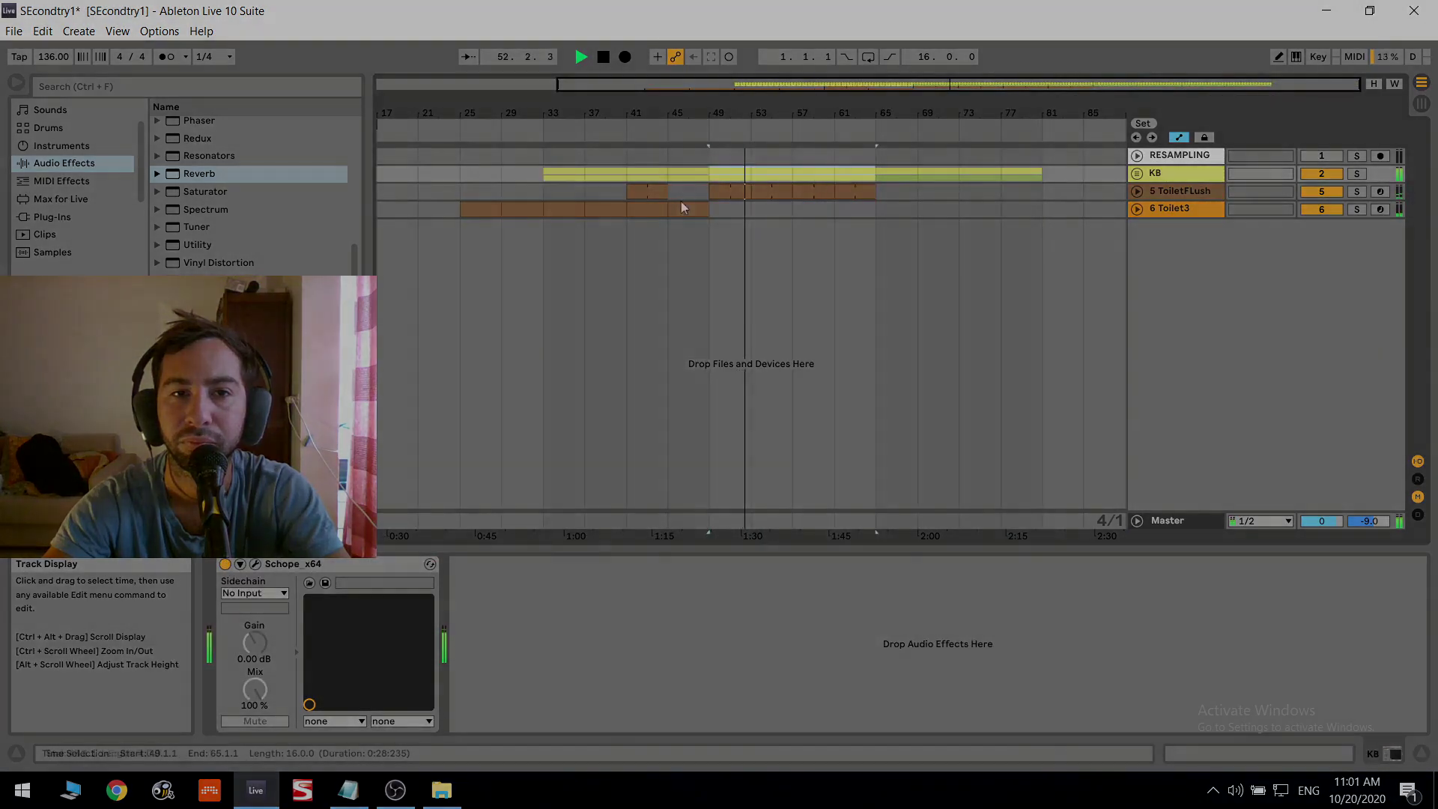
click(653, 202)
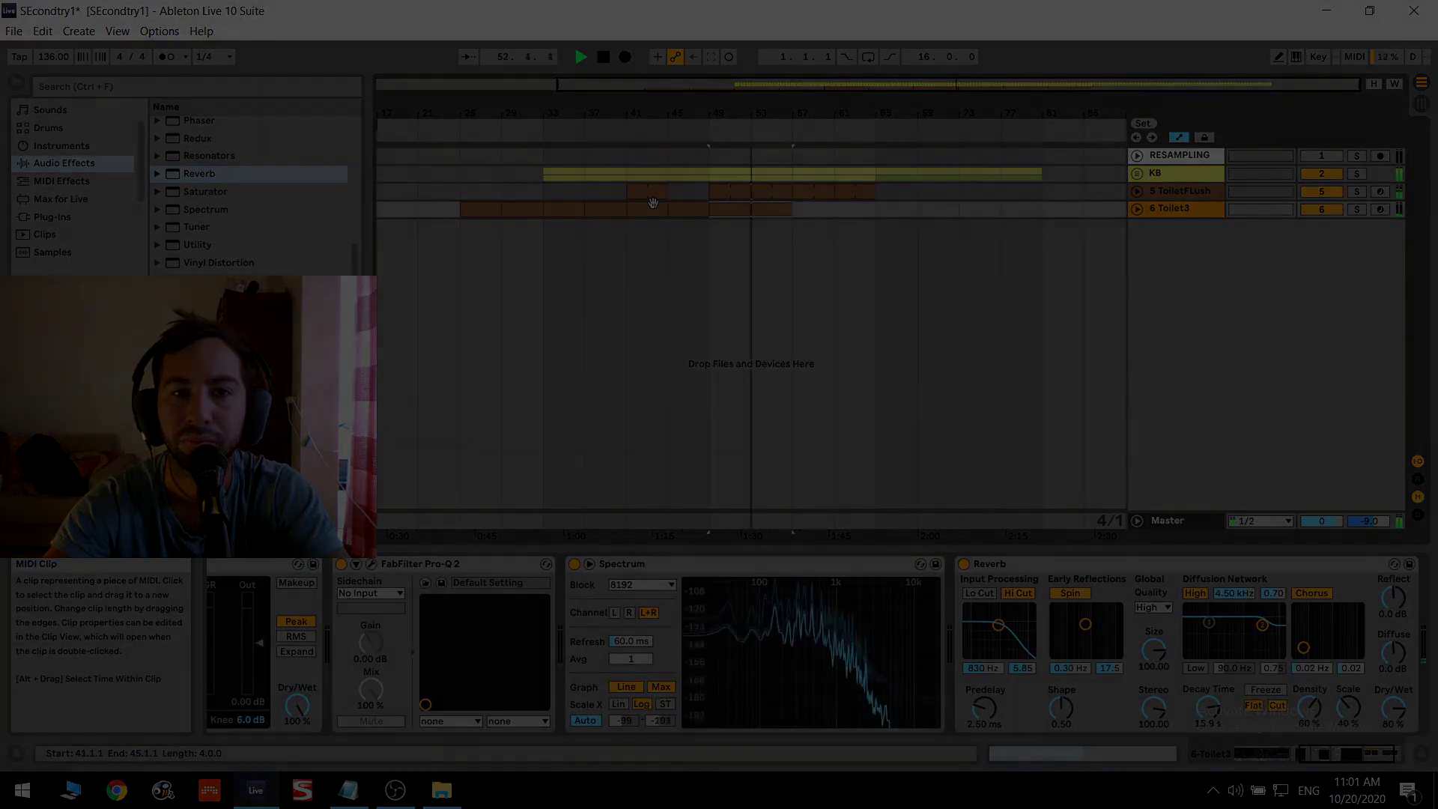